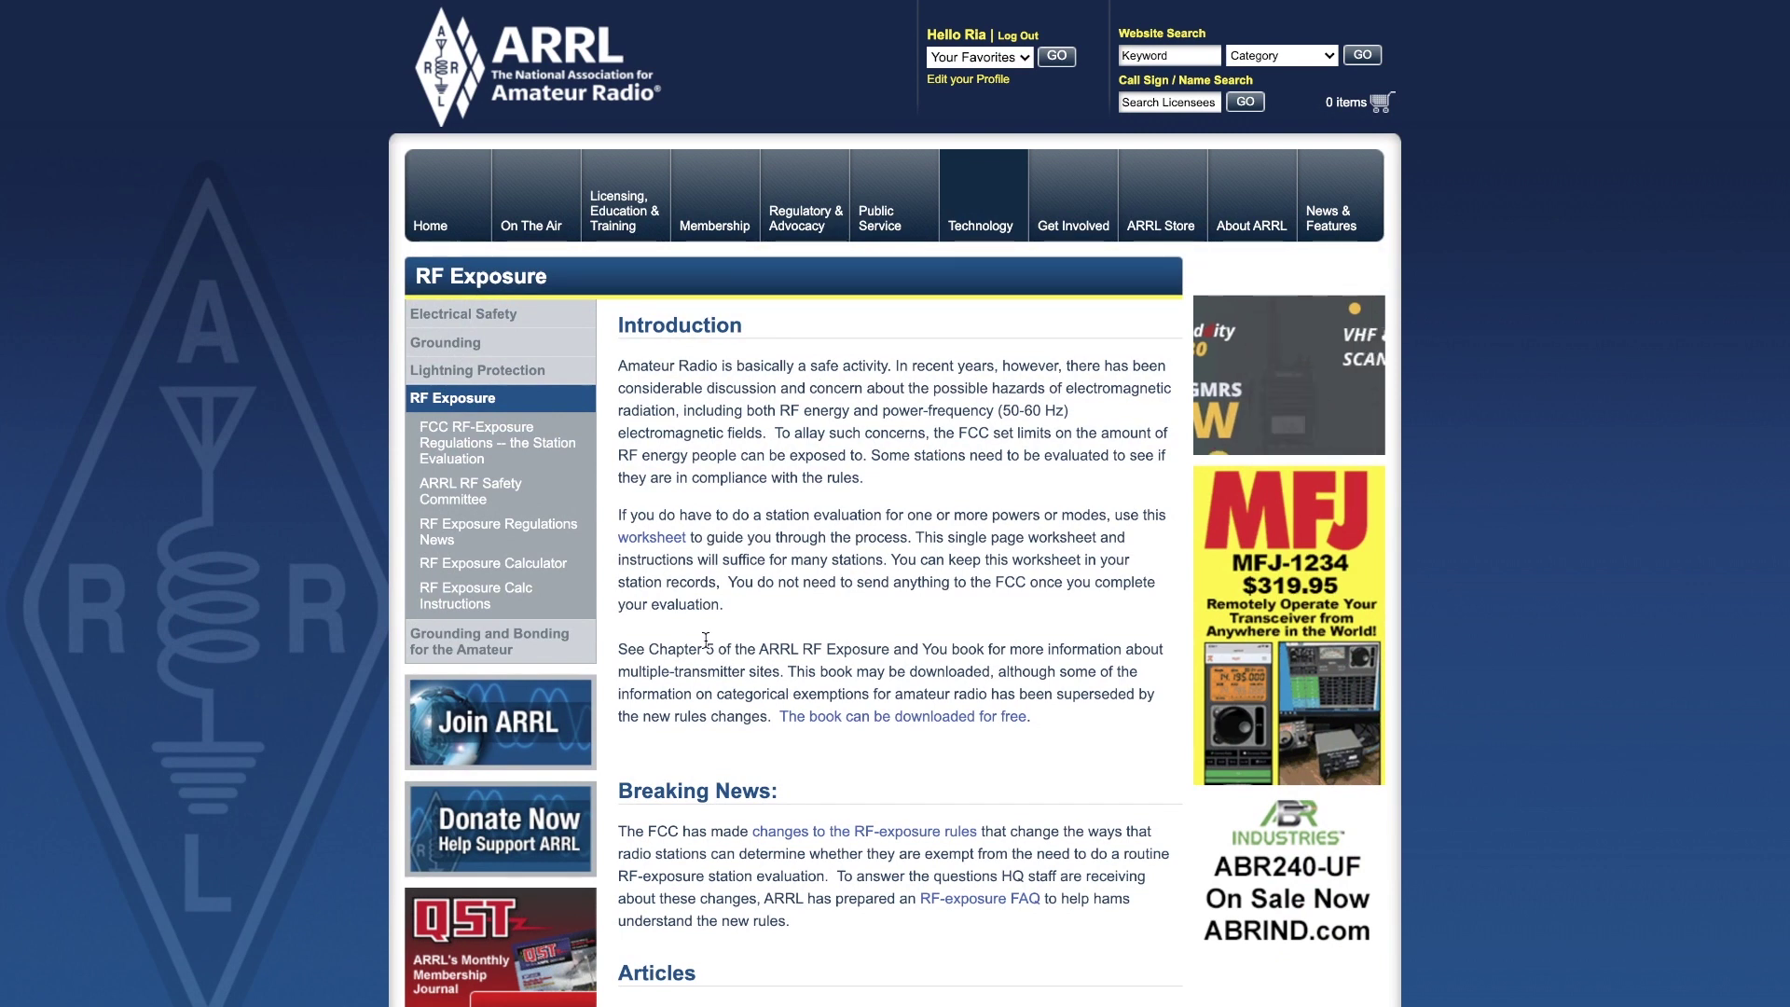
Open the RF Exposure calculator from the Web Links section of the ARRL RF Exposure page.
mouse_move(277, 8)
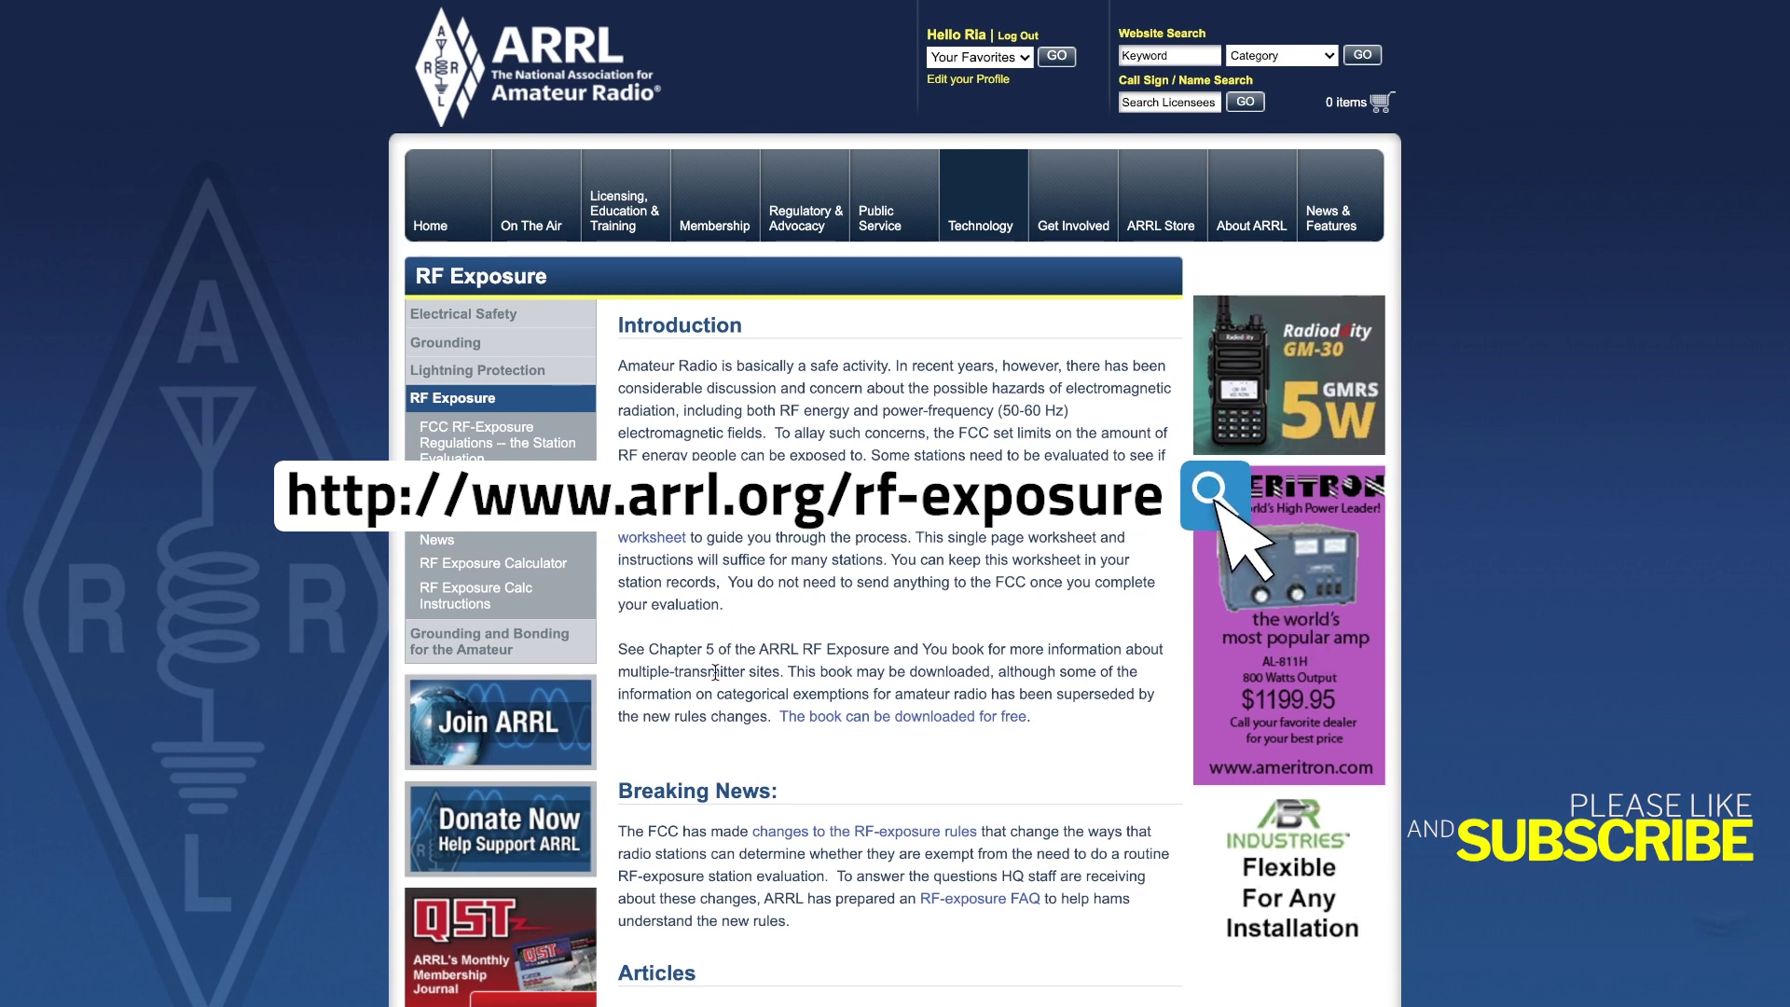
scroll(741, 651, "down", 3)
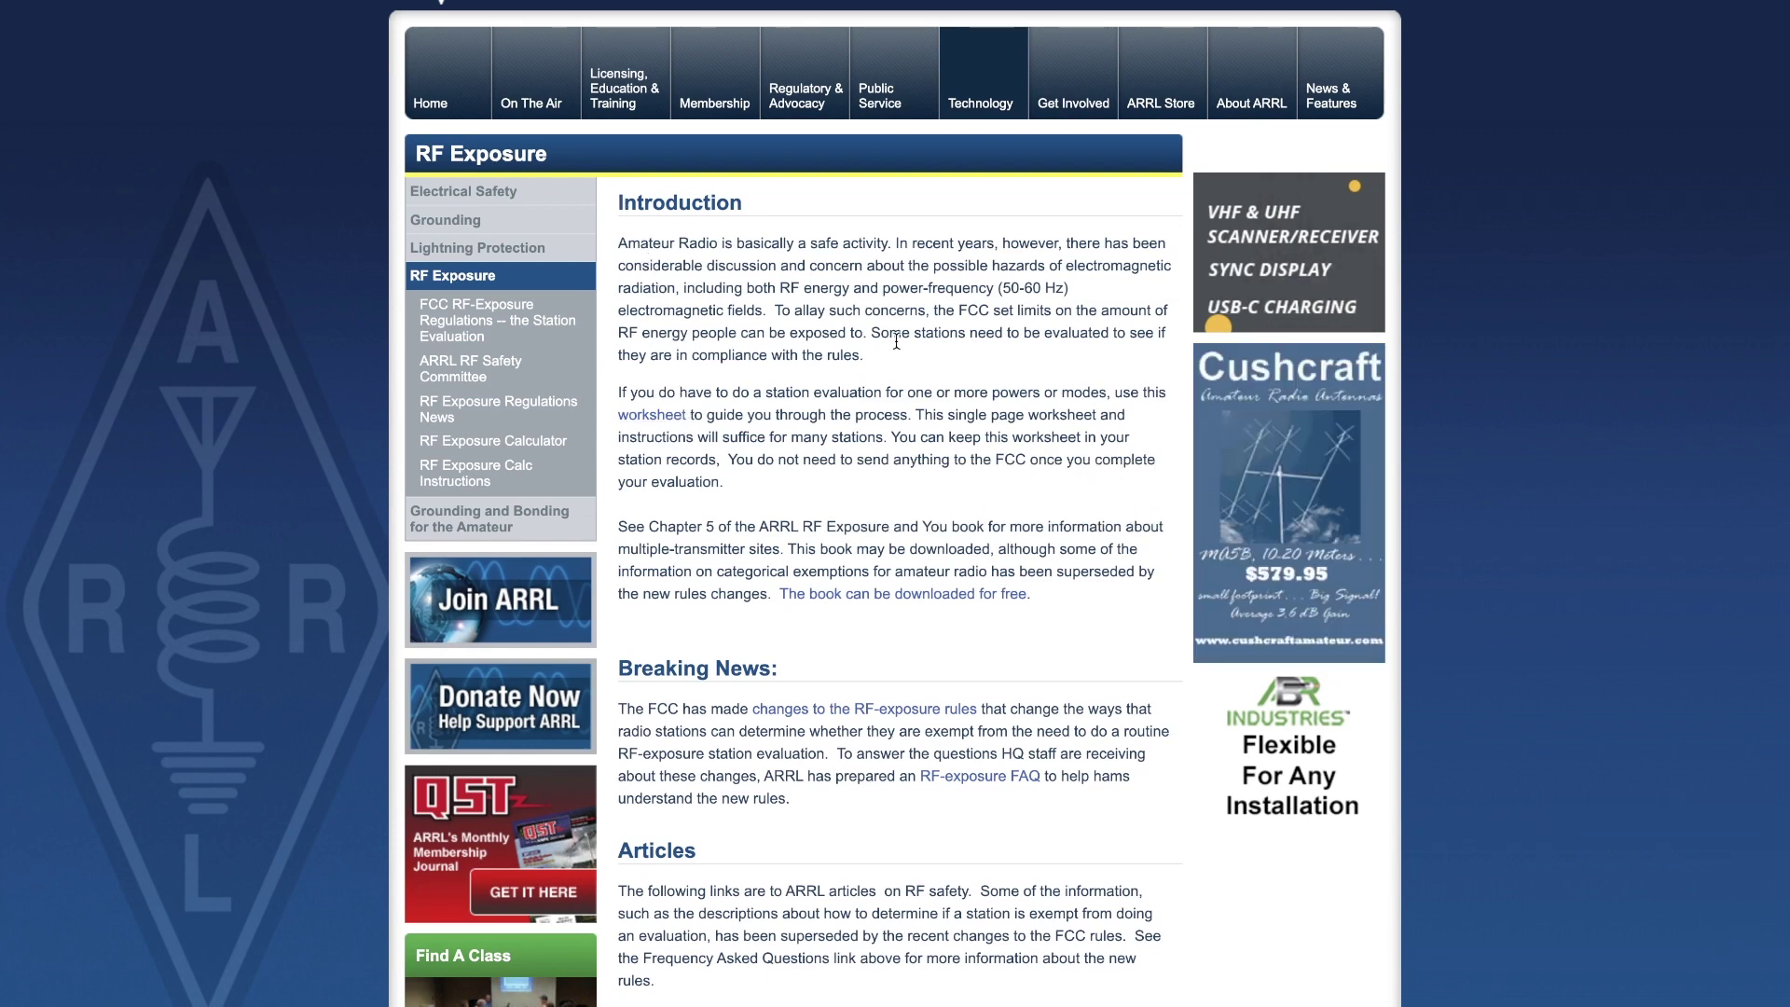
scroll(895, 546, "down", 3)
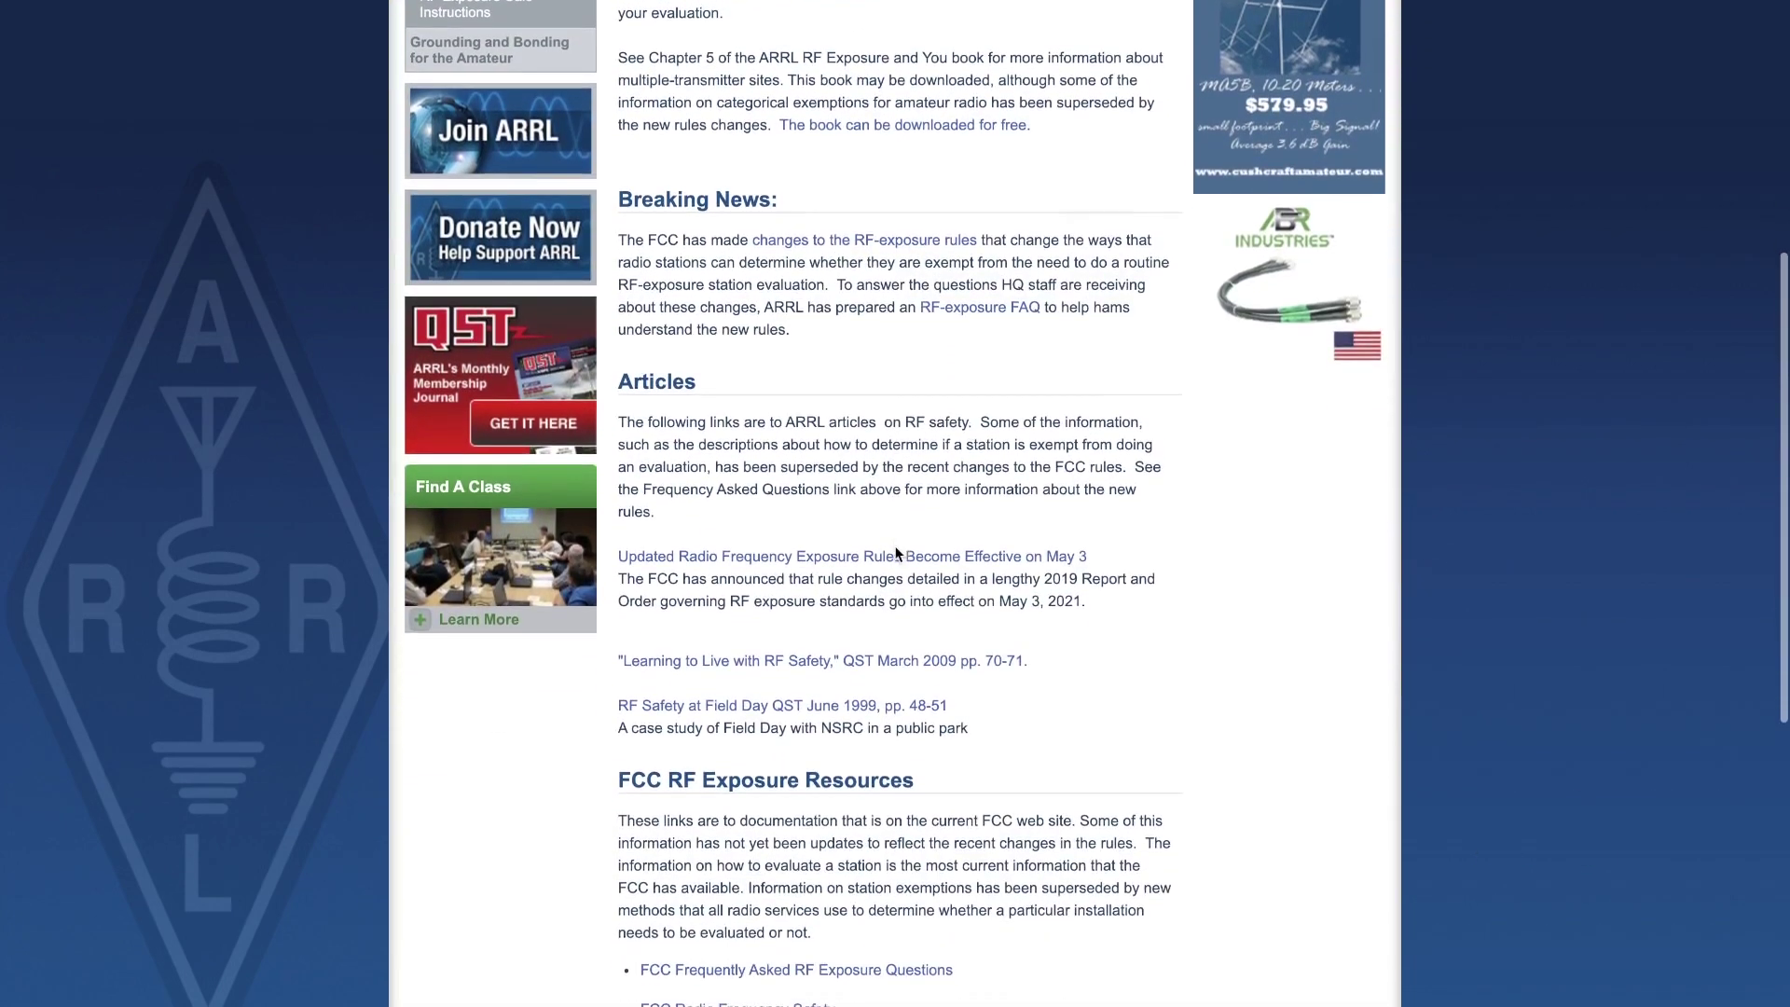
scroll(895, 547, "down", 5)
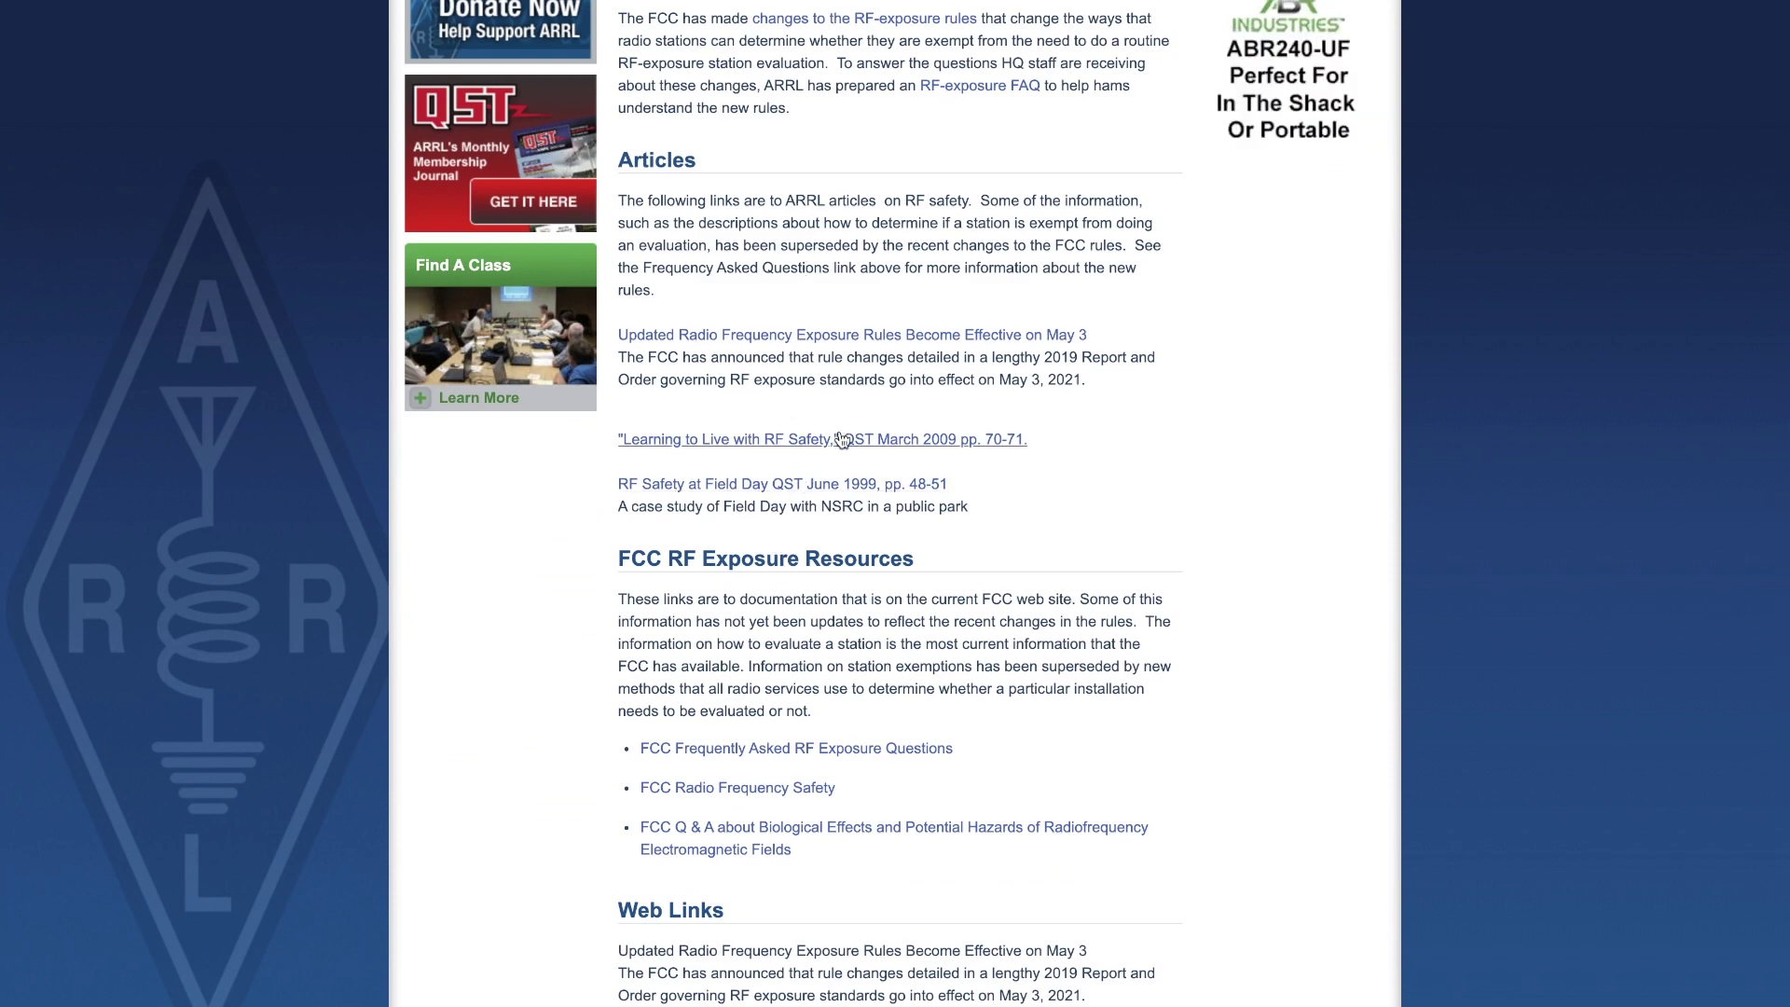
scroll(751, 561, "down", 2)
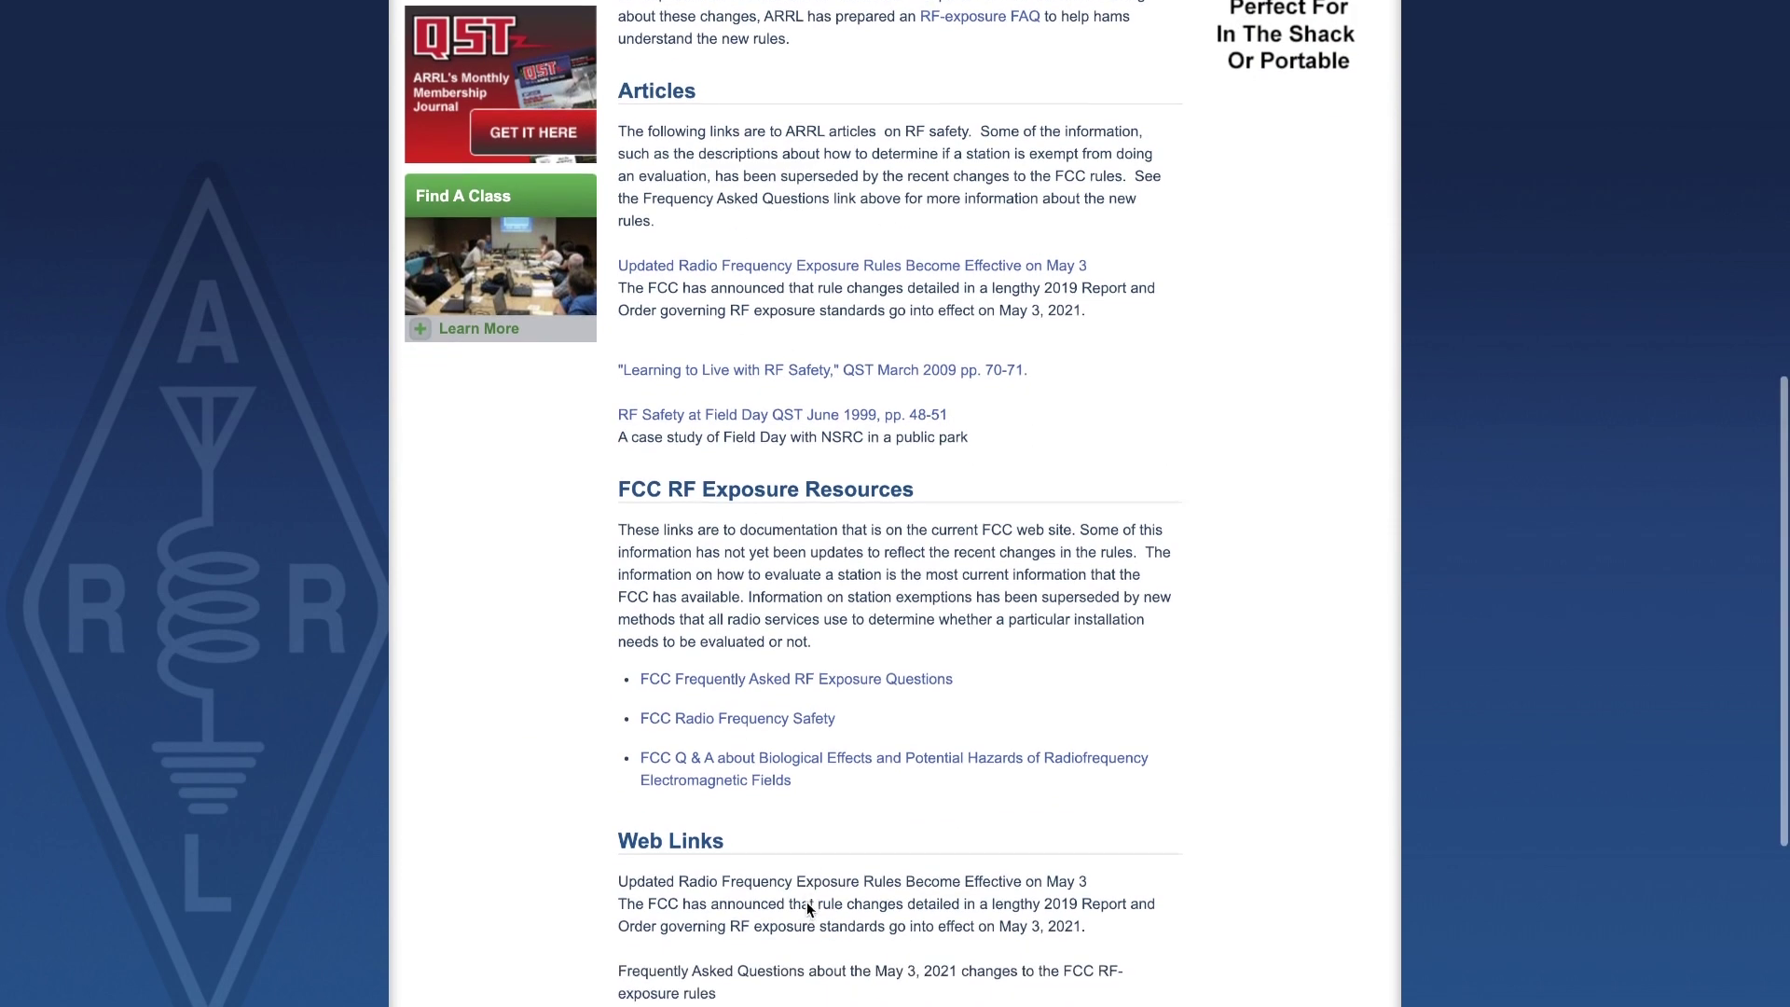
scroll(751, 802, "down", 2)
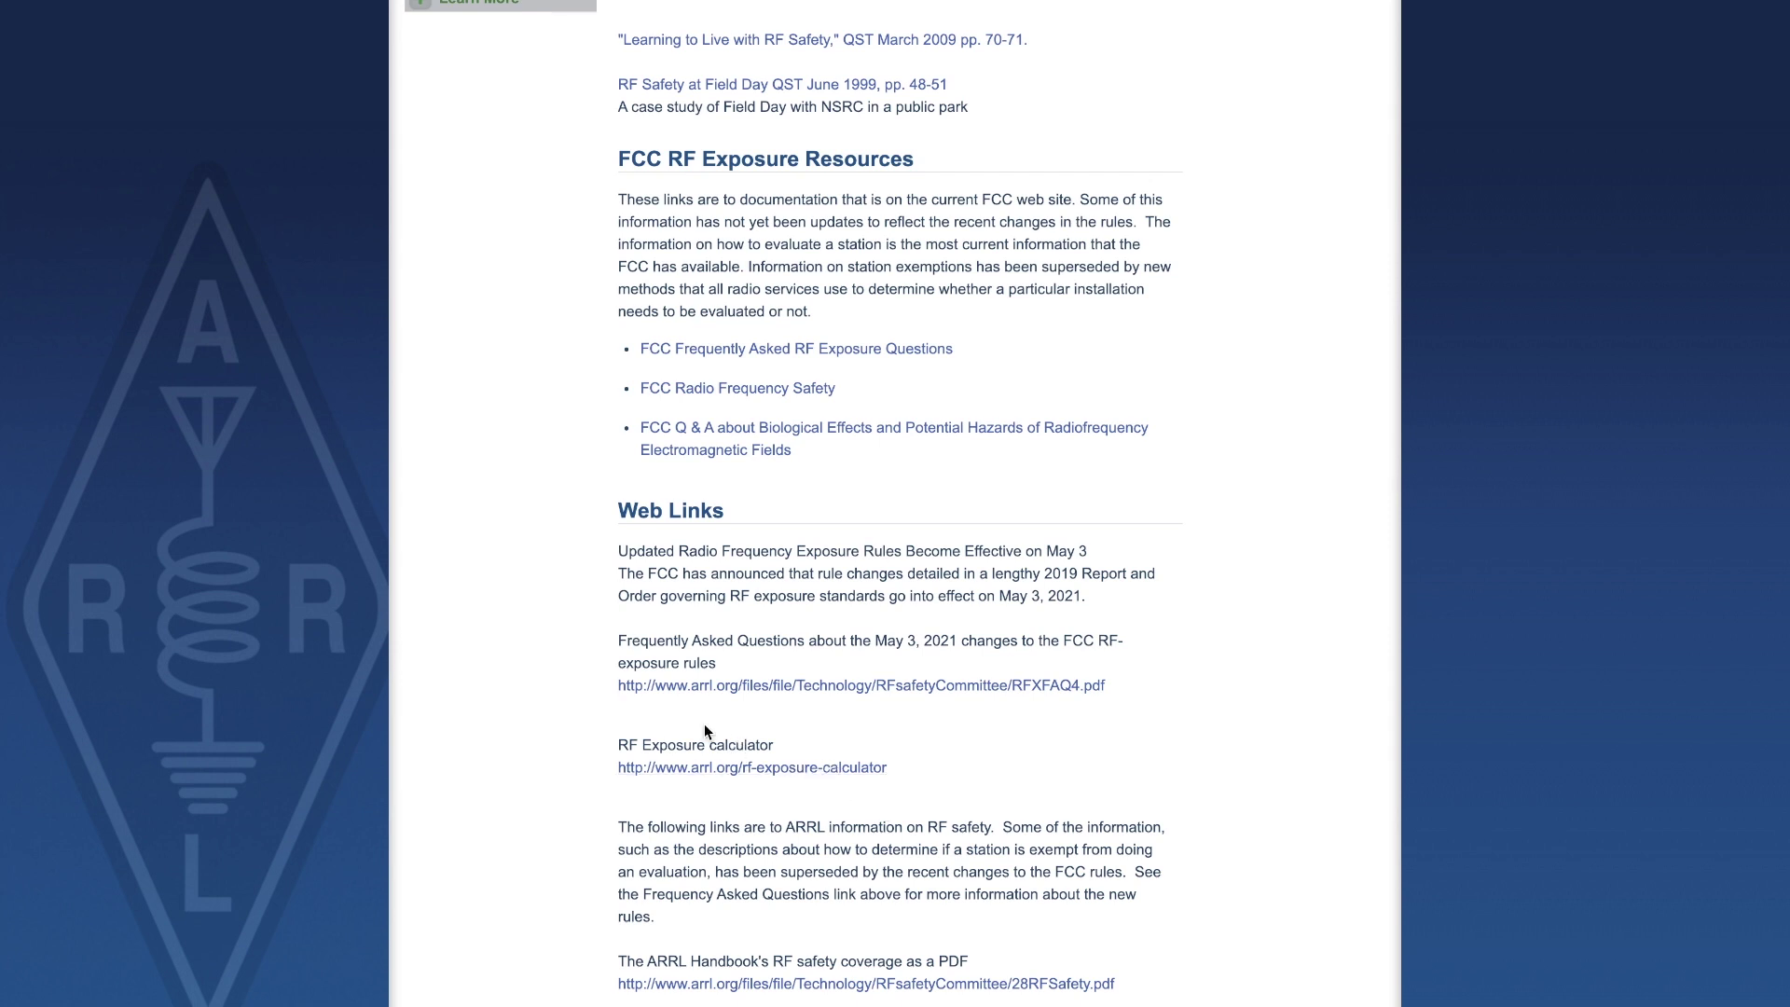
left_click_drag(611, 769, 908, 770)
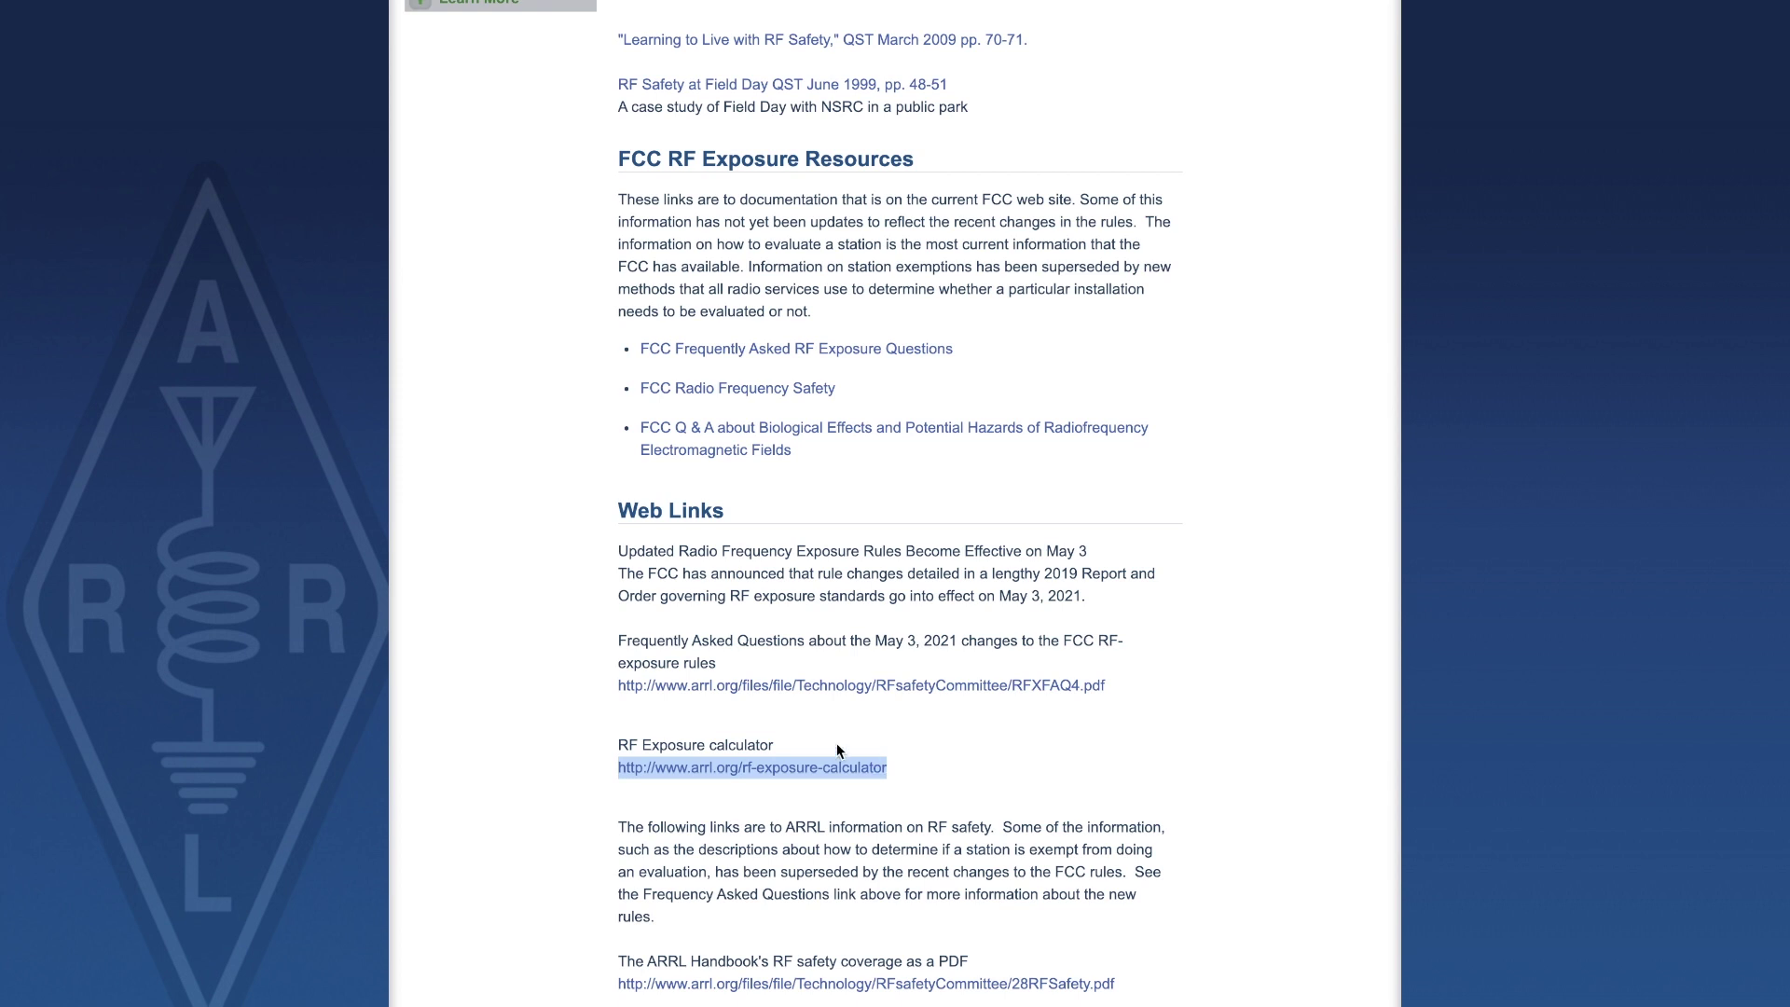
left_click(674, 697)
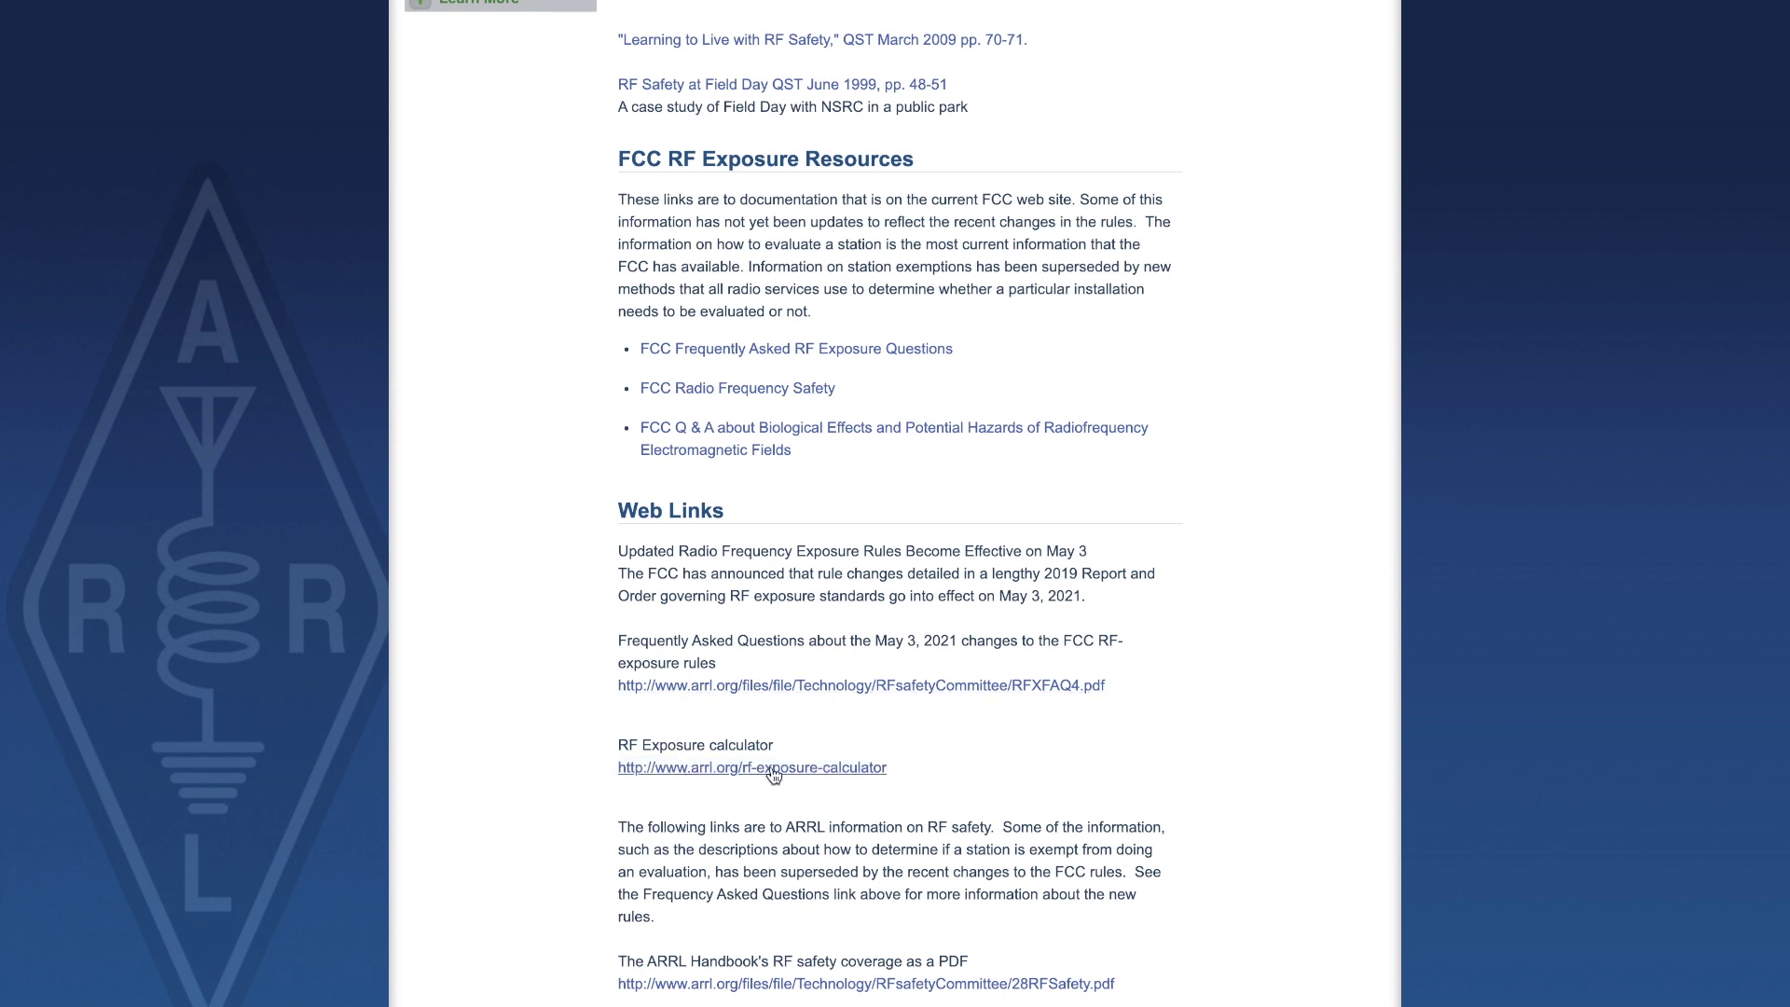
left_click(808, 769)
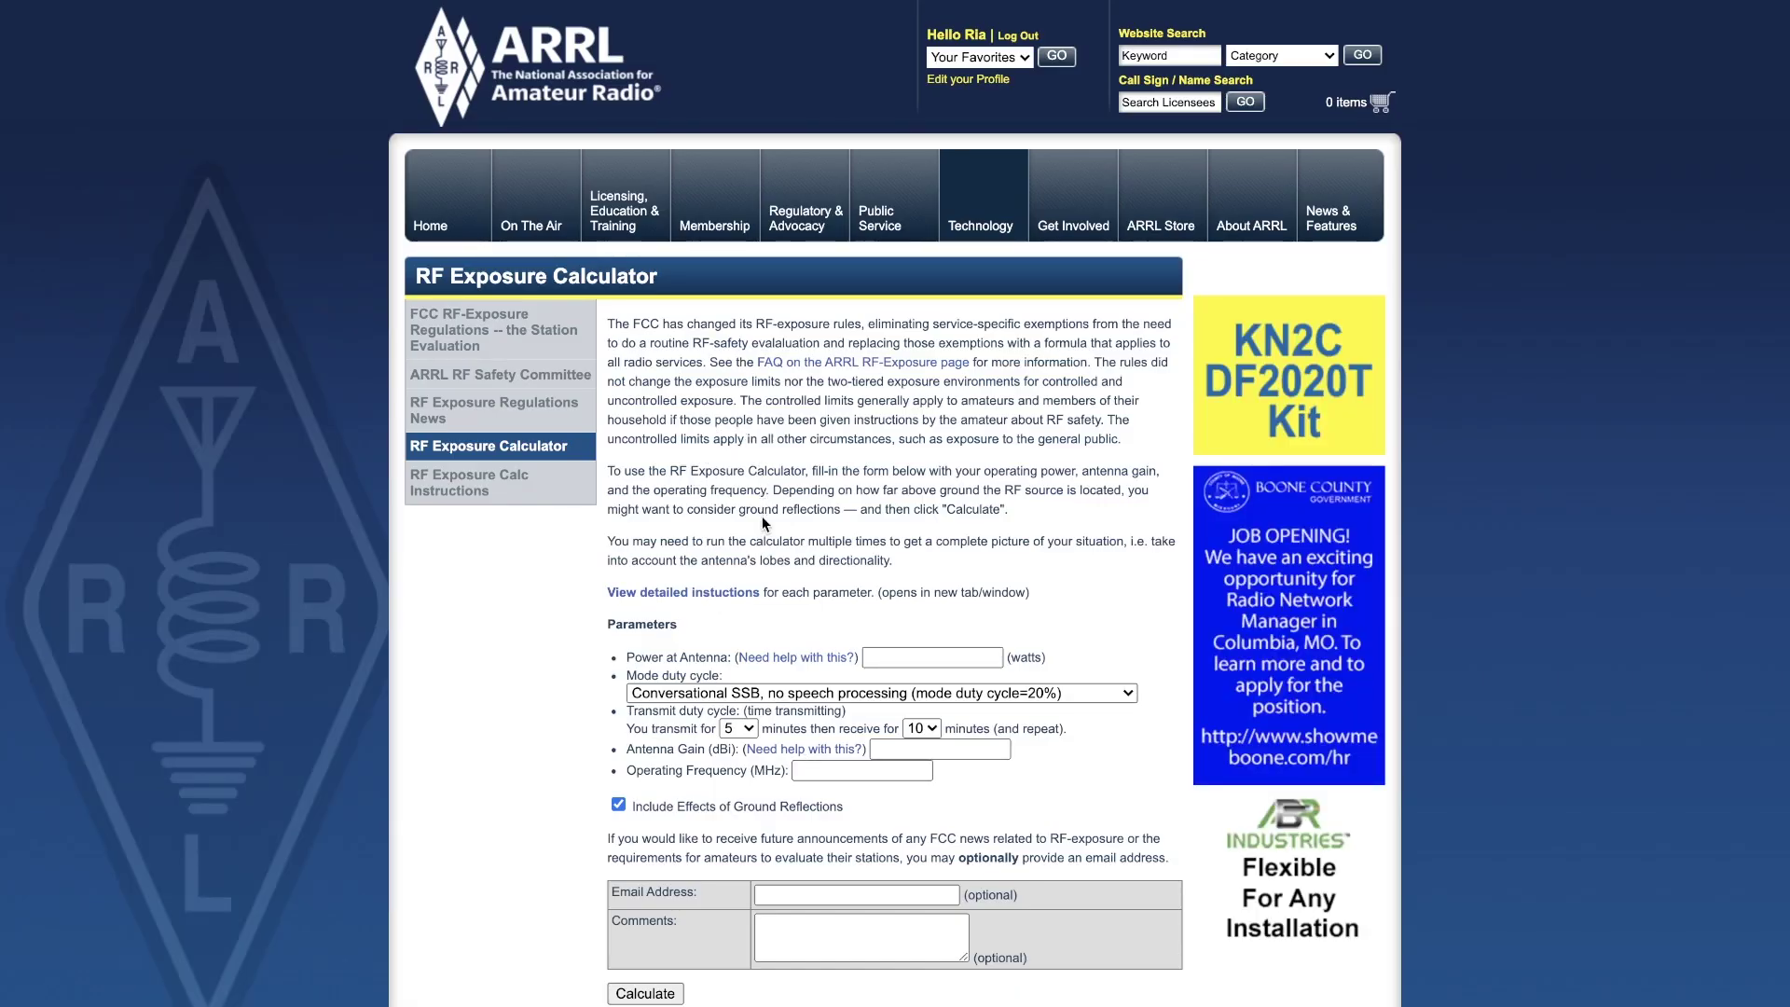
Examine the RF Exposure Calculator form, including its parameters, optional email and comments fields, and controlled and uncontrolled result sections.
scroll(774, 684, "down", 1)
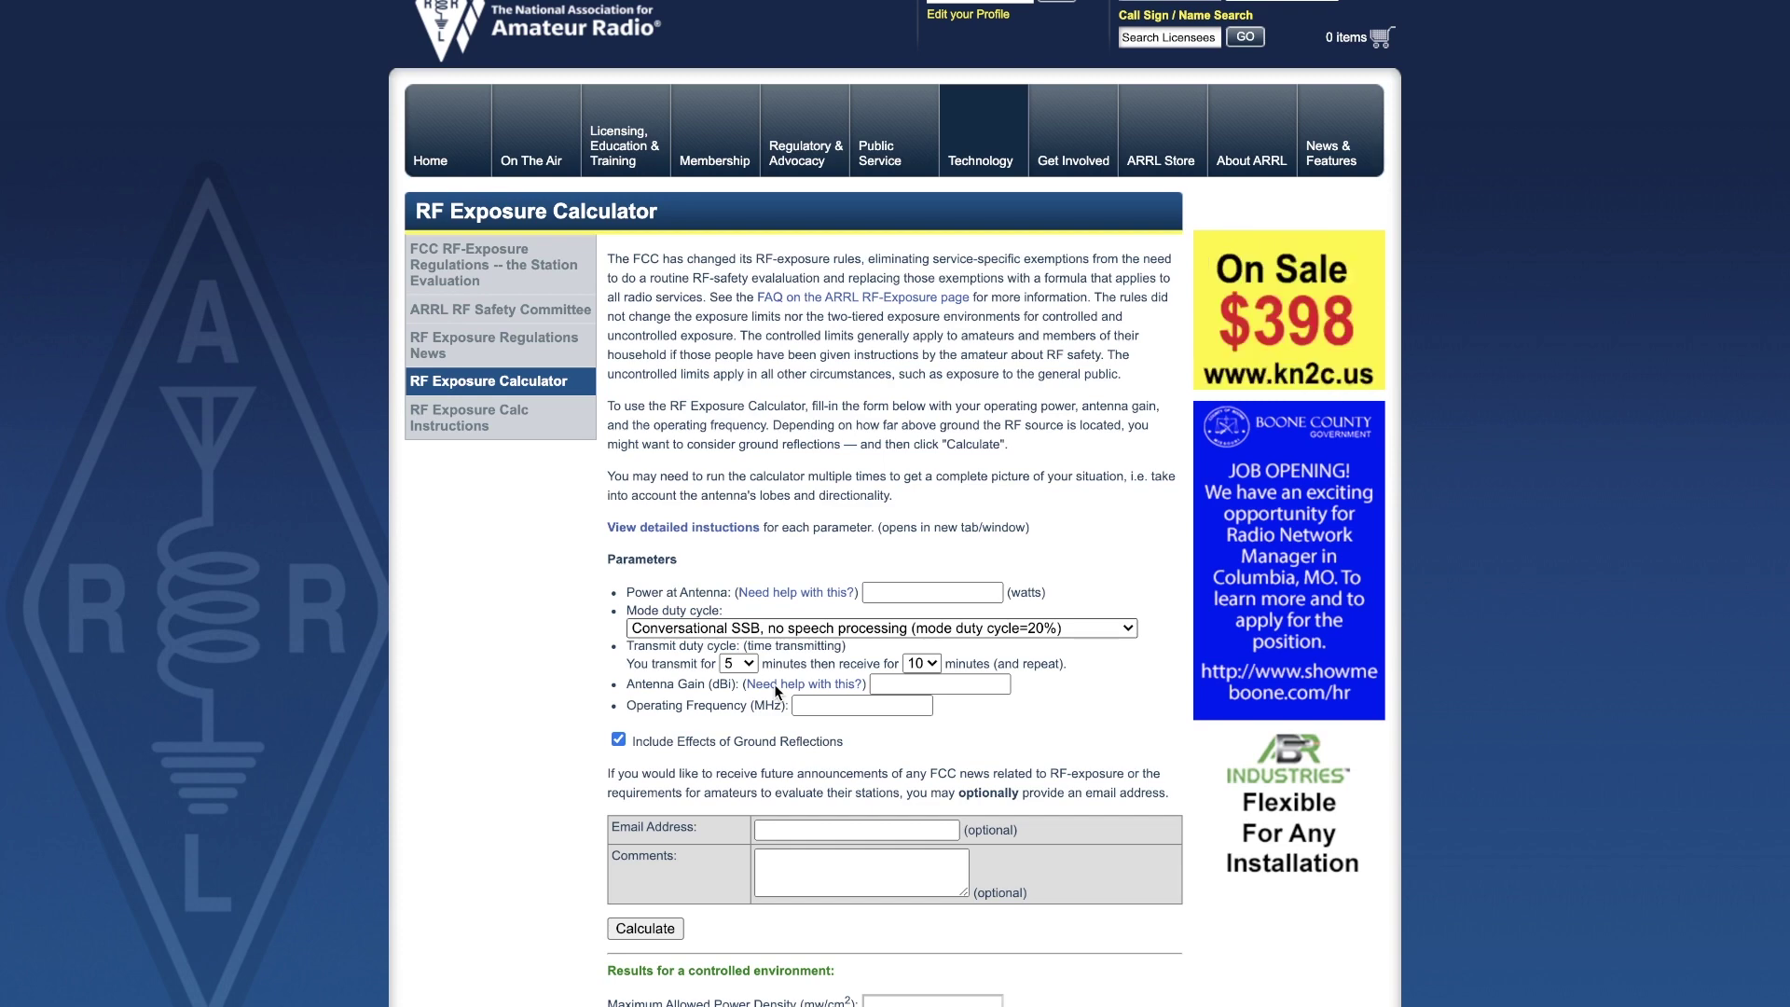
scroll(774, 684, "down", 1)
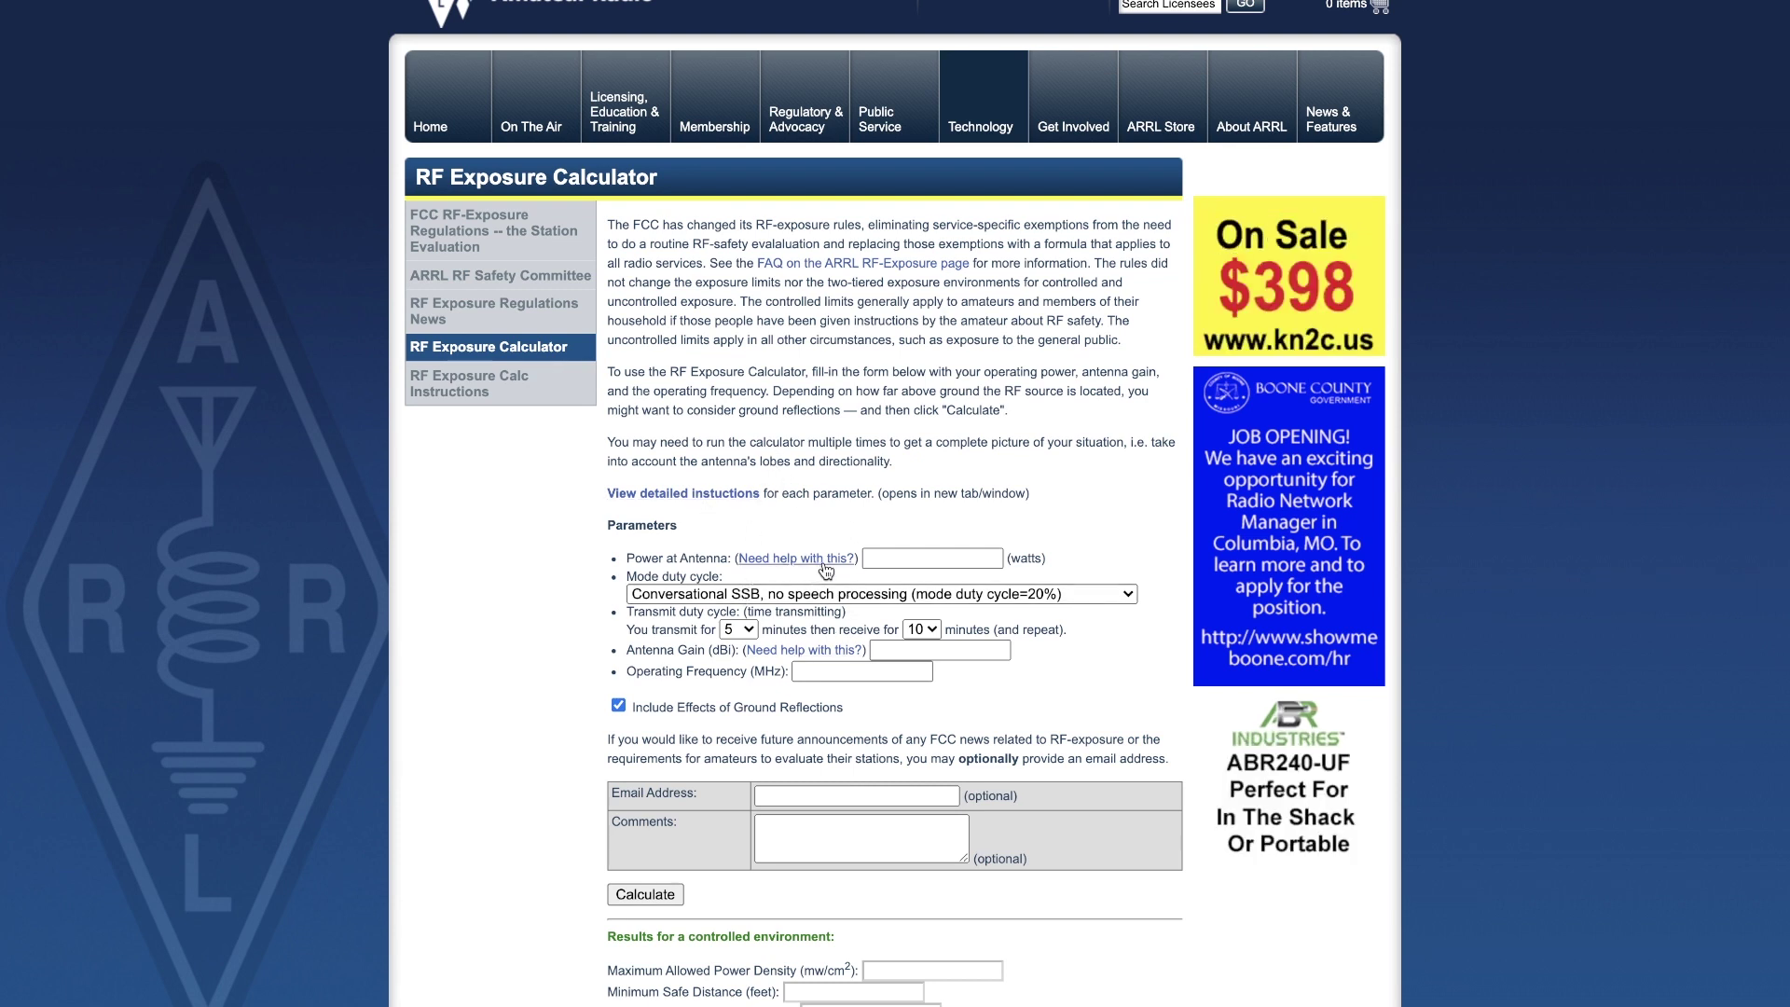
scroll(707, 803, "down", 2)
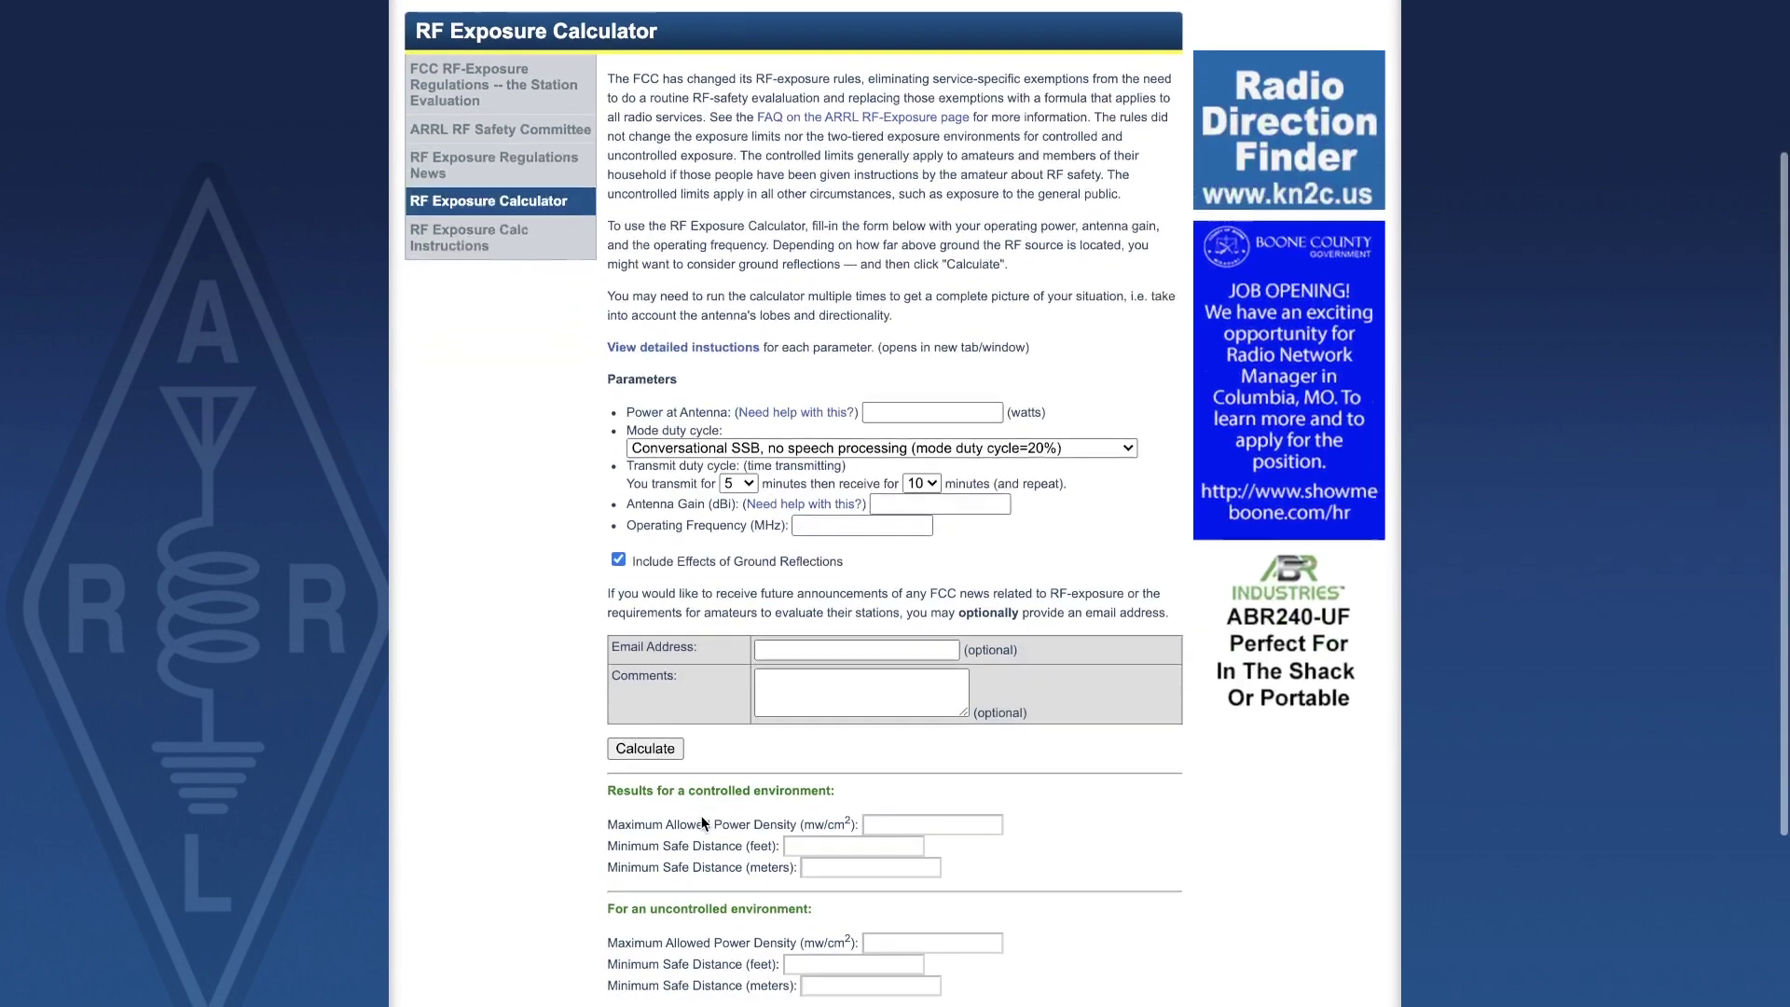
scroll(701, 818, "down", 4)
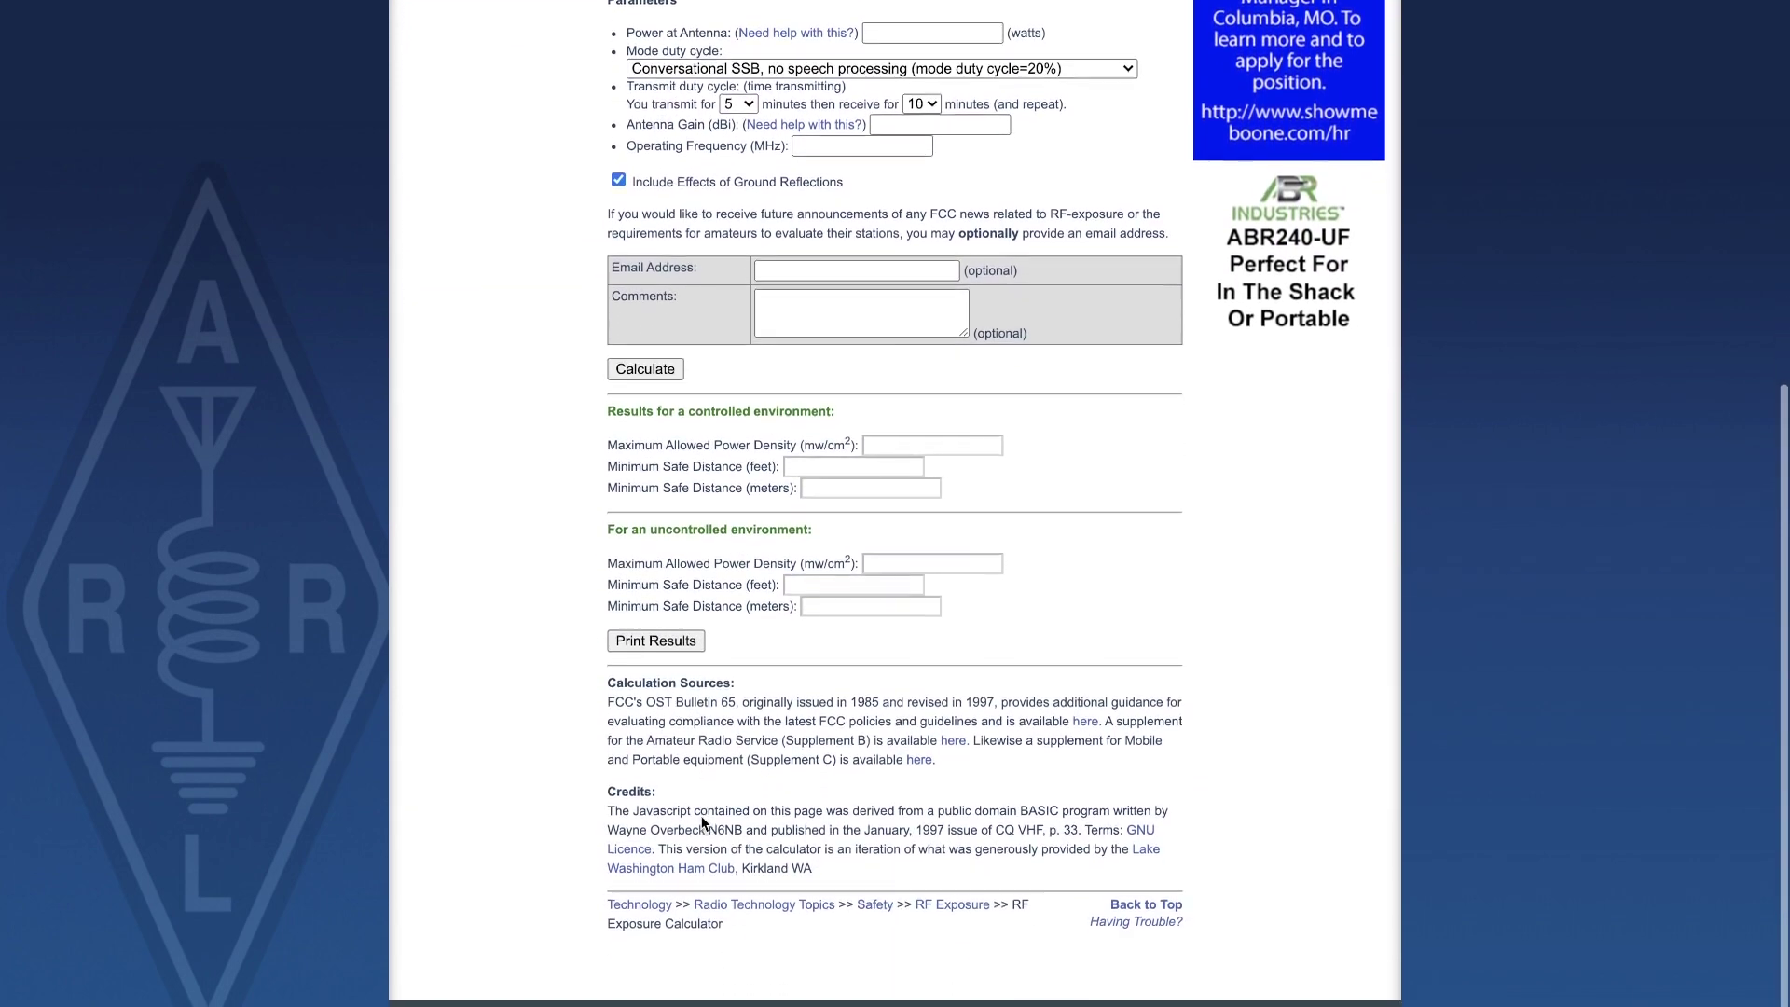
scroll(701, 817, "up", 5)
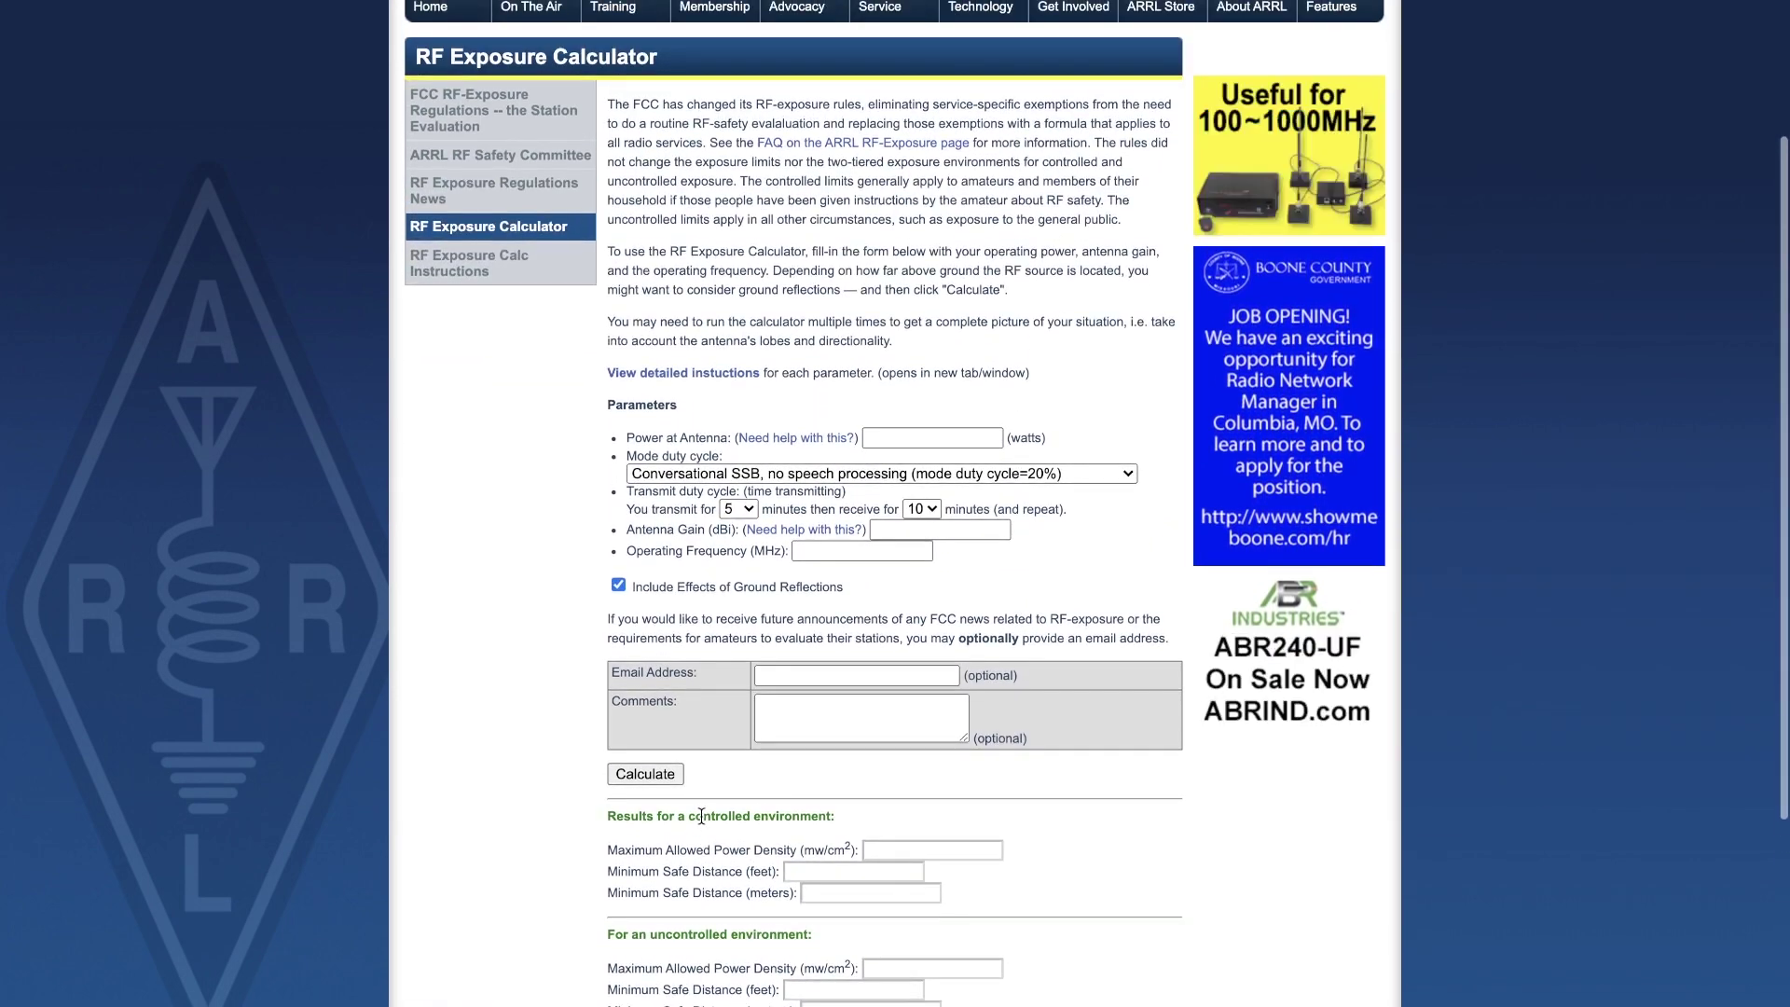
left_click(835, 673)
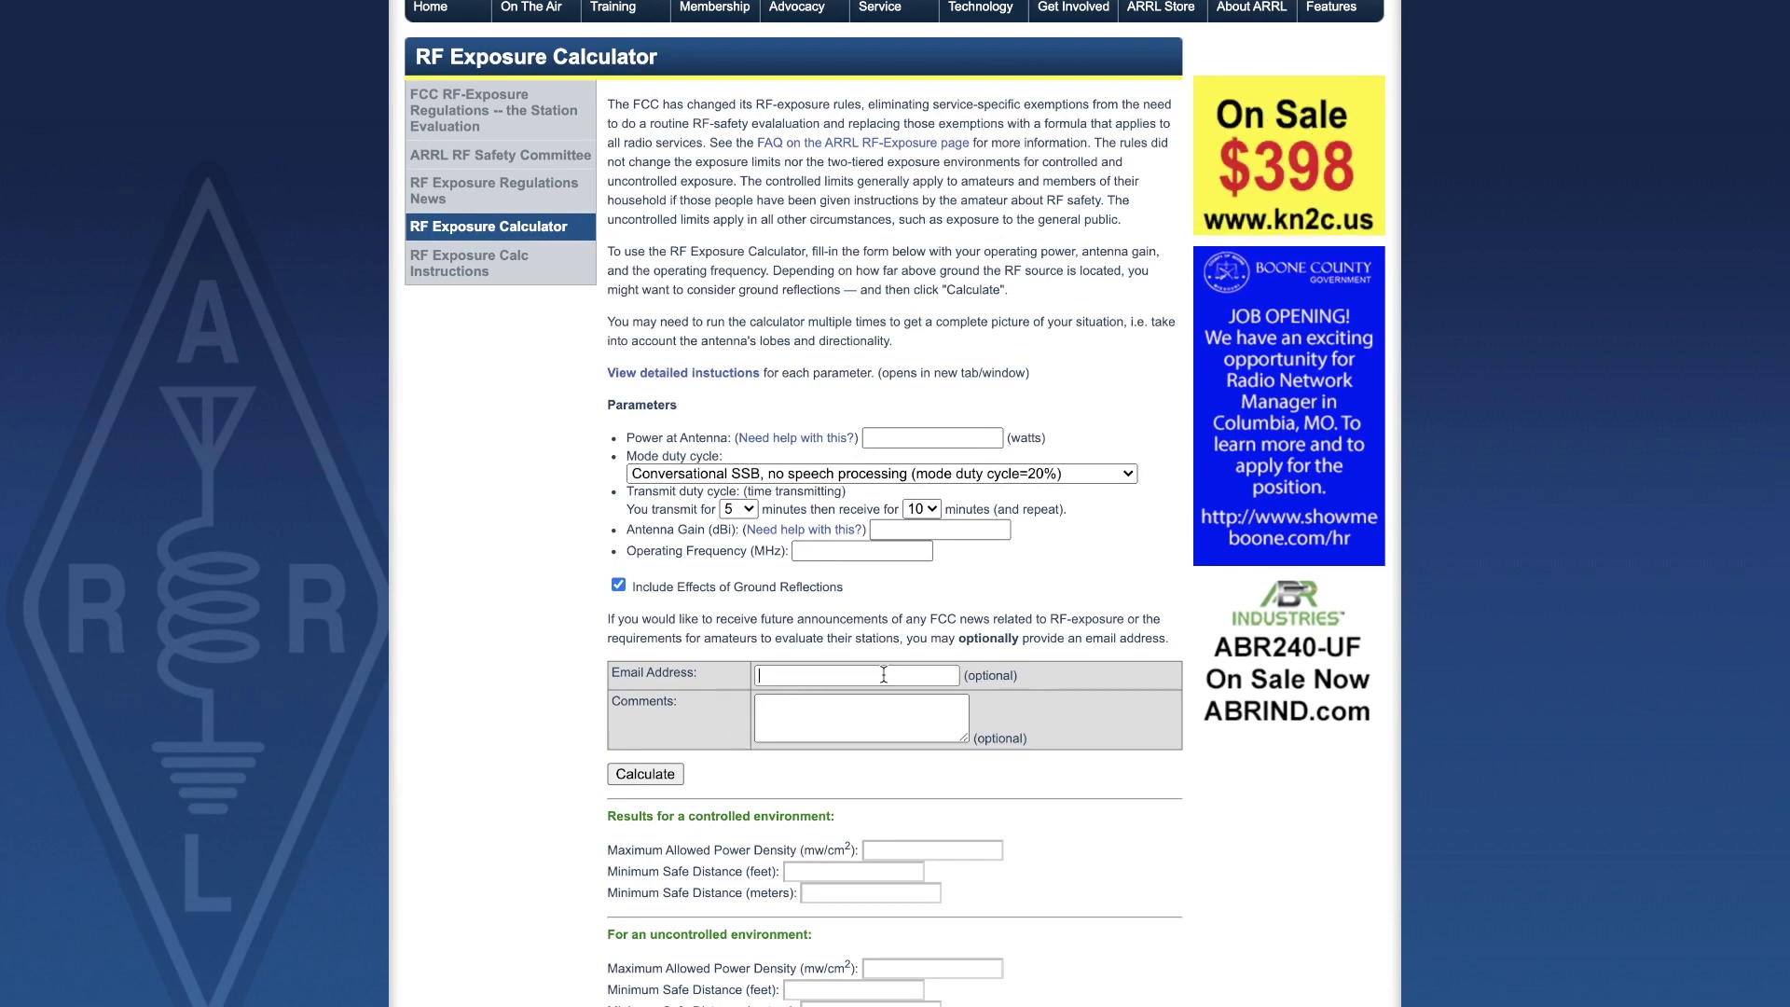
scroll(820, 881, "down", 2)
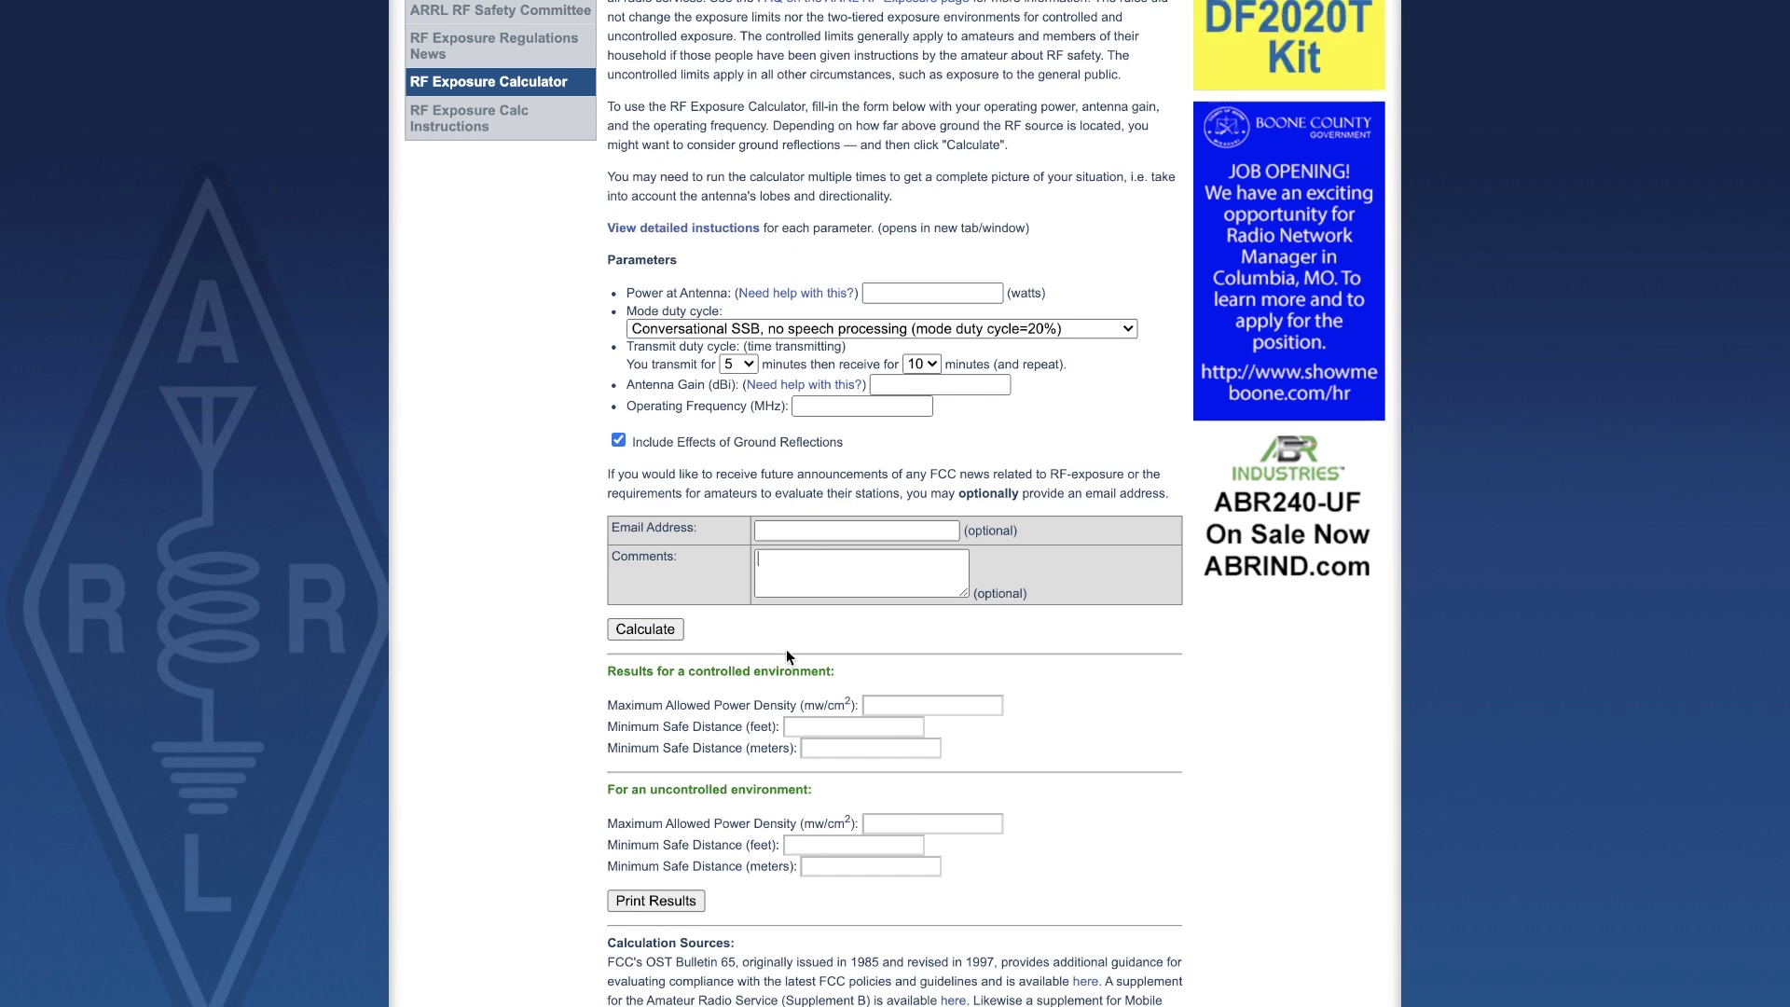
scroll(763, 809, "up", 1)
scroll(763, 809, "down", 2)
scroll(761, 802, "up", 6)
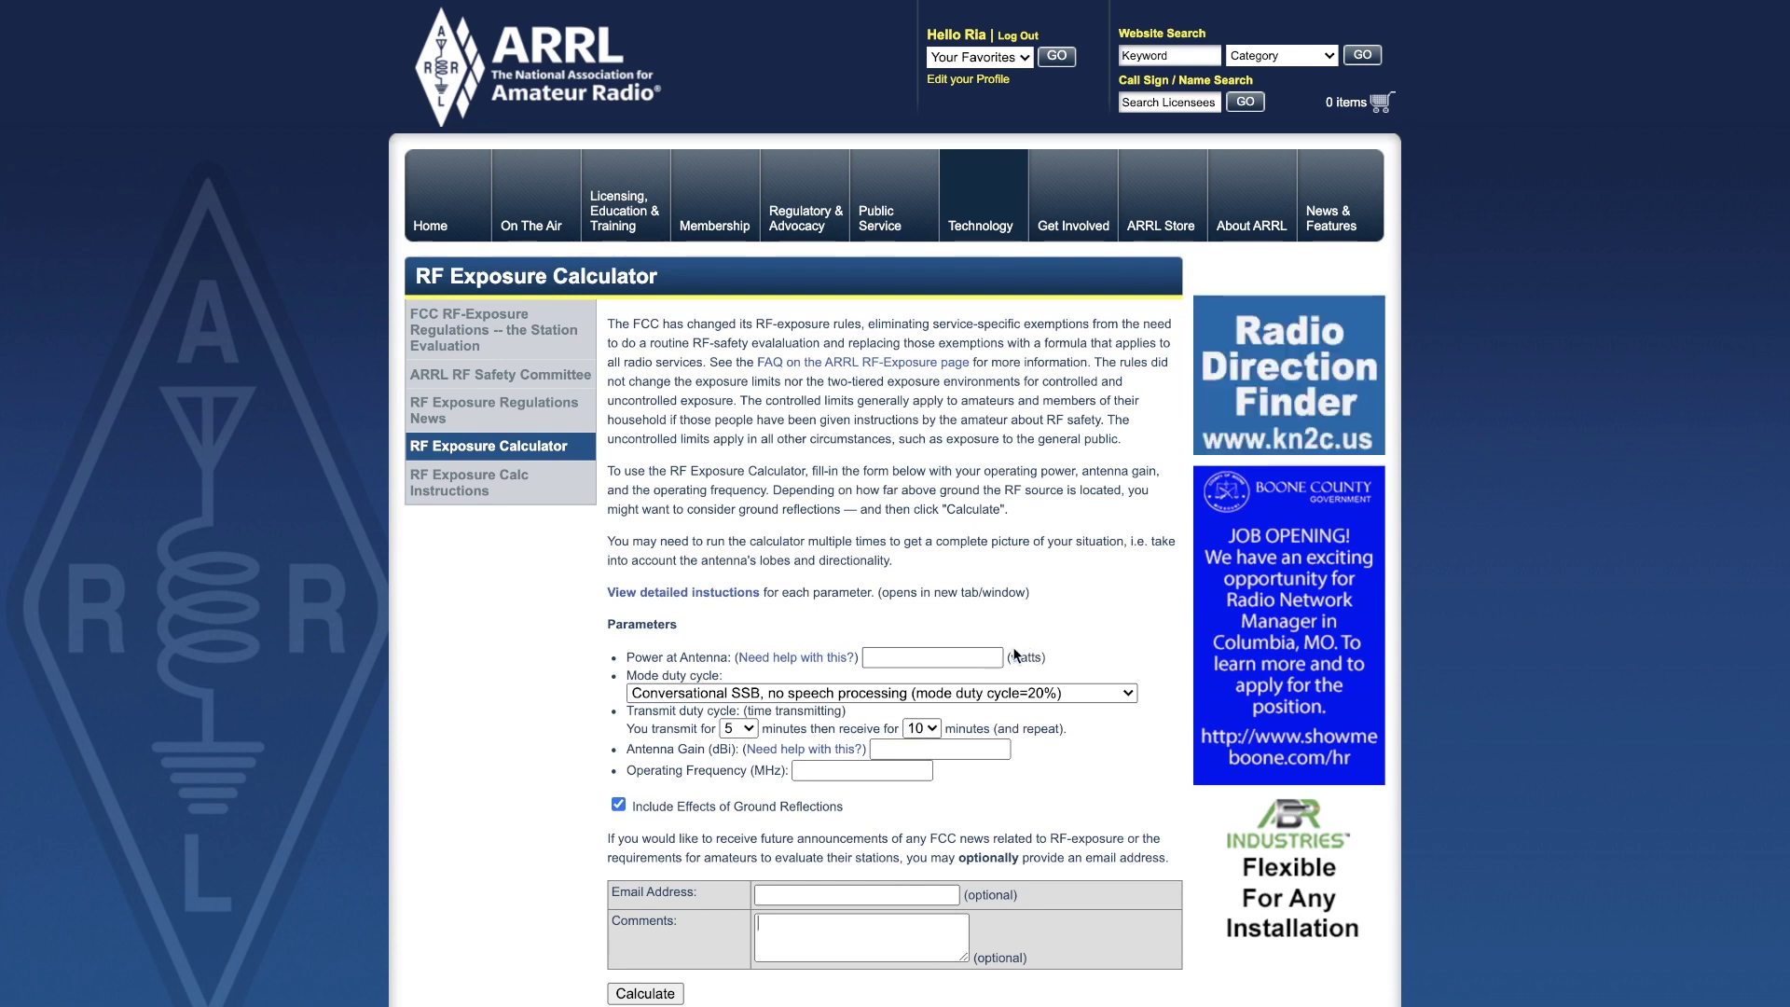
Open the help for the Power at Antenna parameter and skim the calculator and antenna gain instructions.
left_click(960, 659)
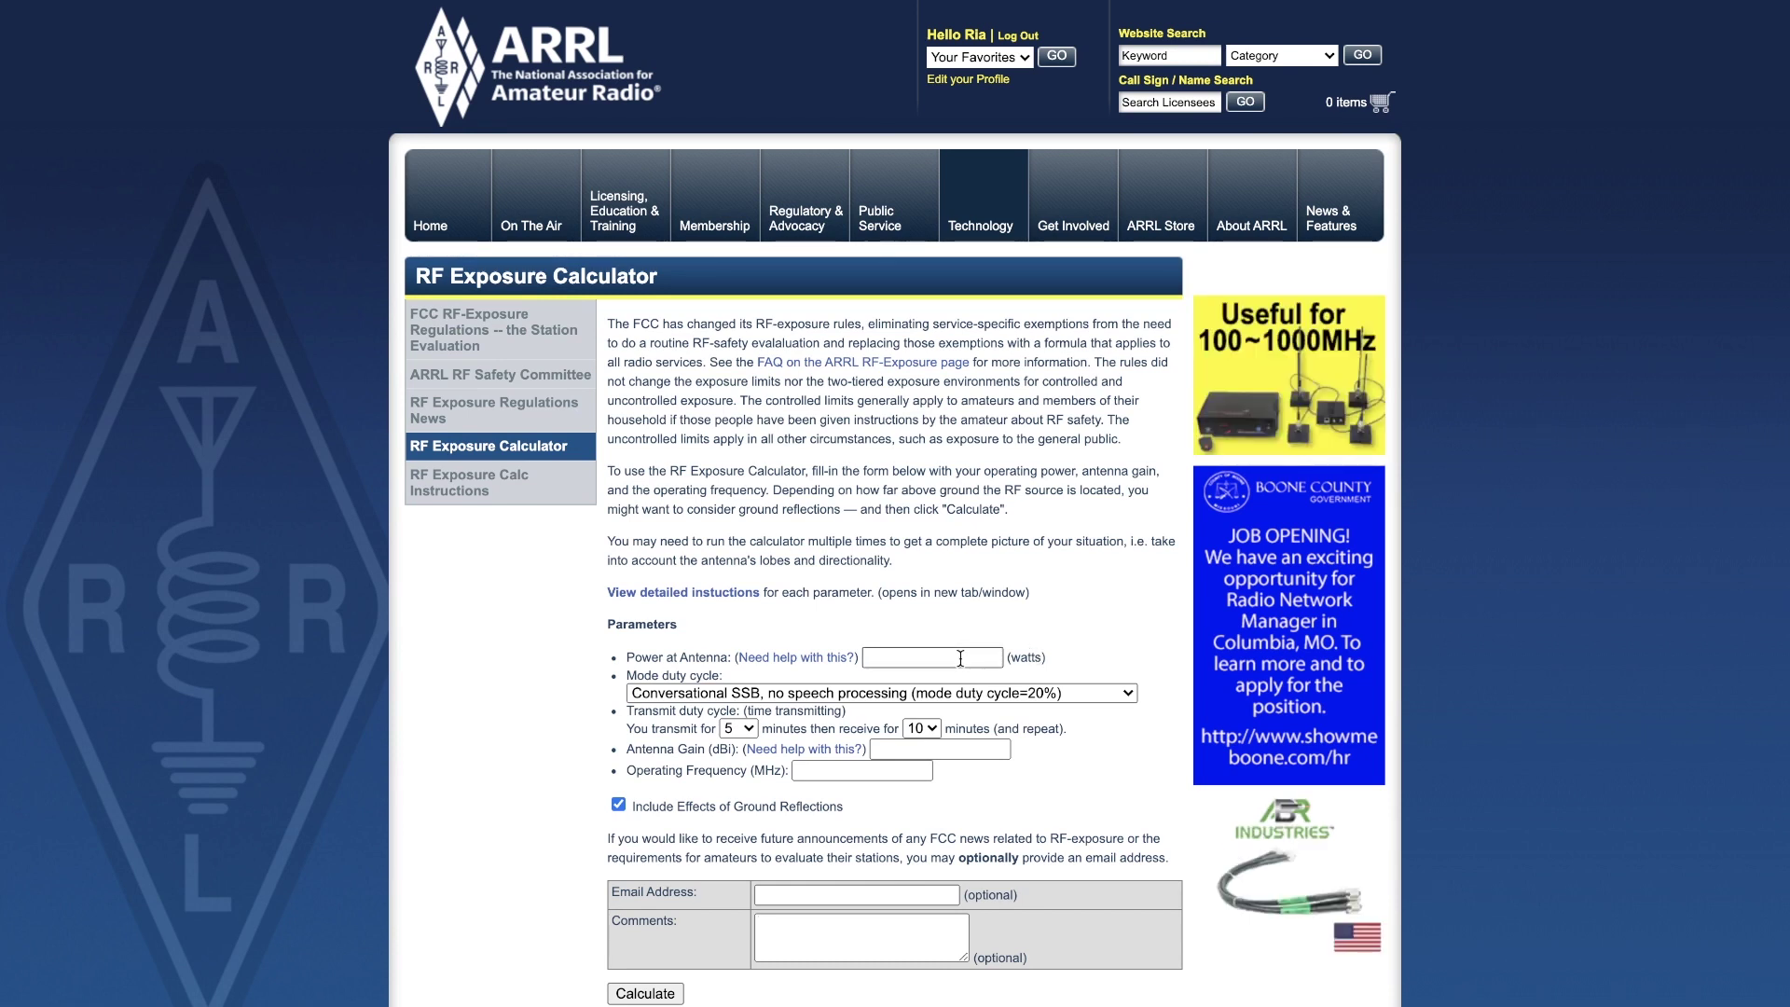
left_click(789, 660)
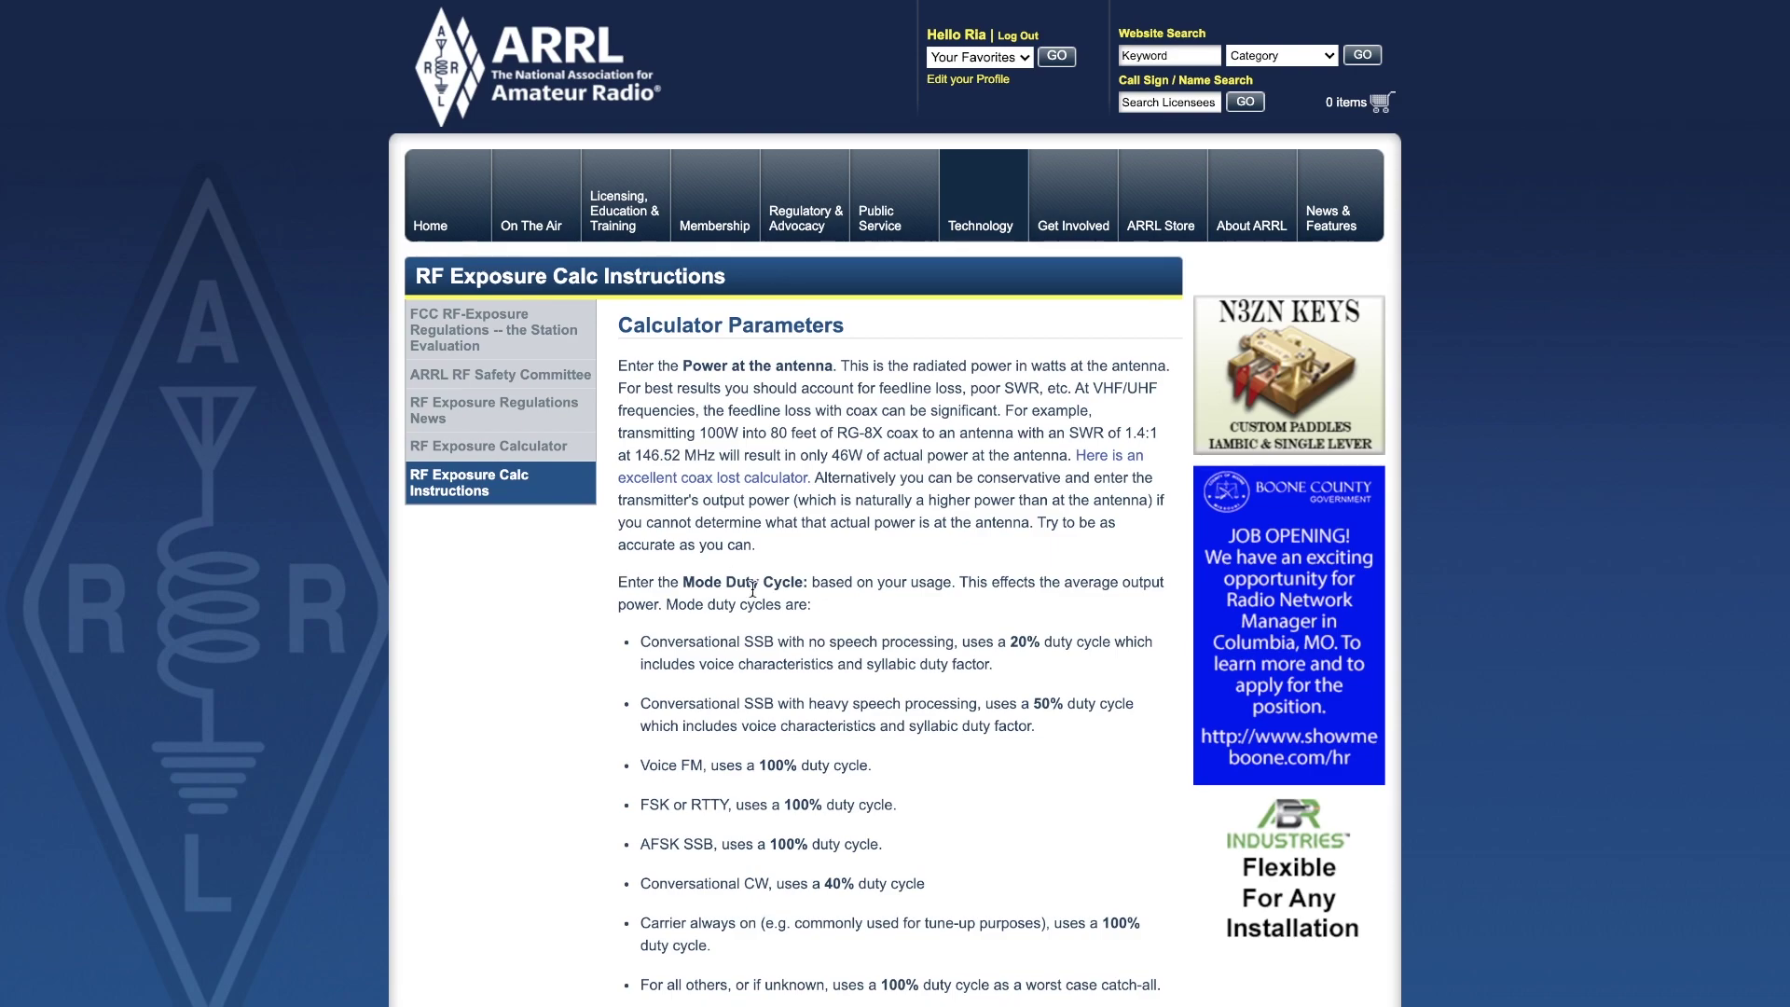
scroll(774, 853, "down", 8)
scroll(775, 854, "down", 6)
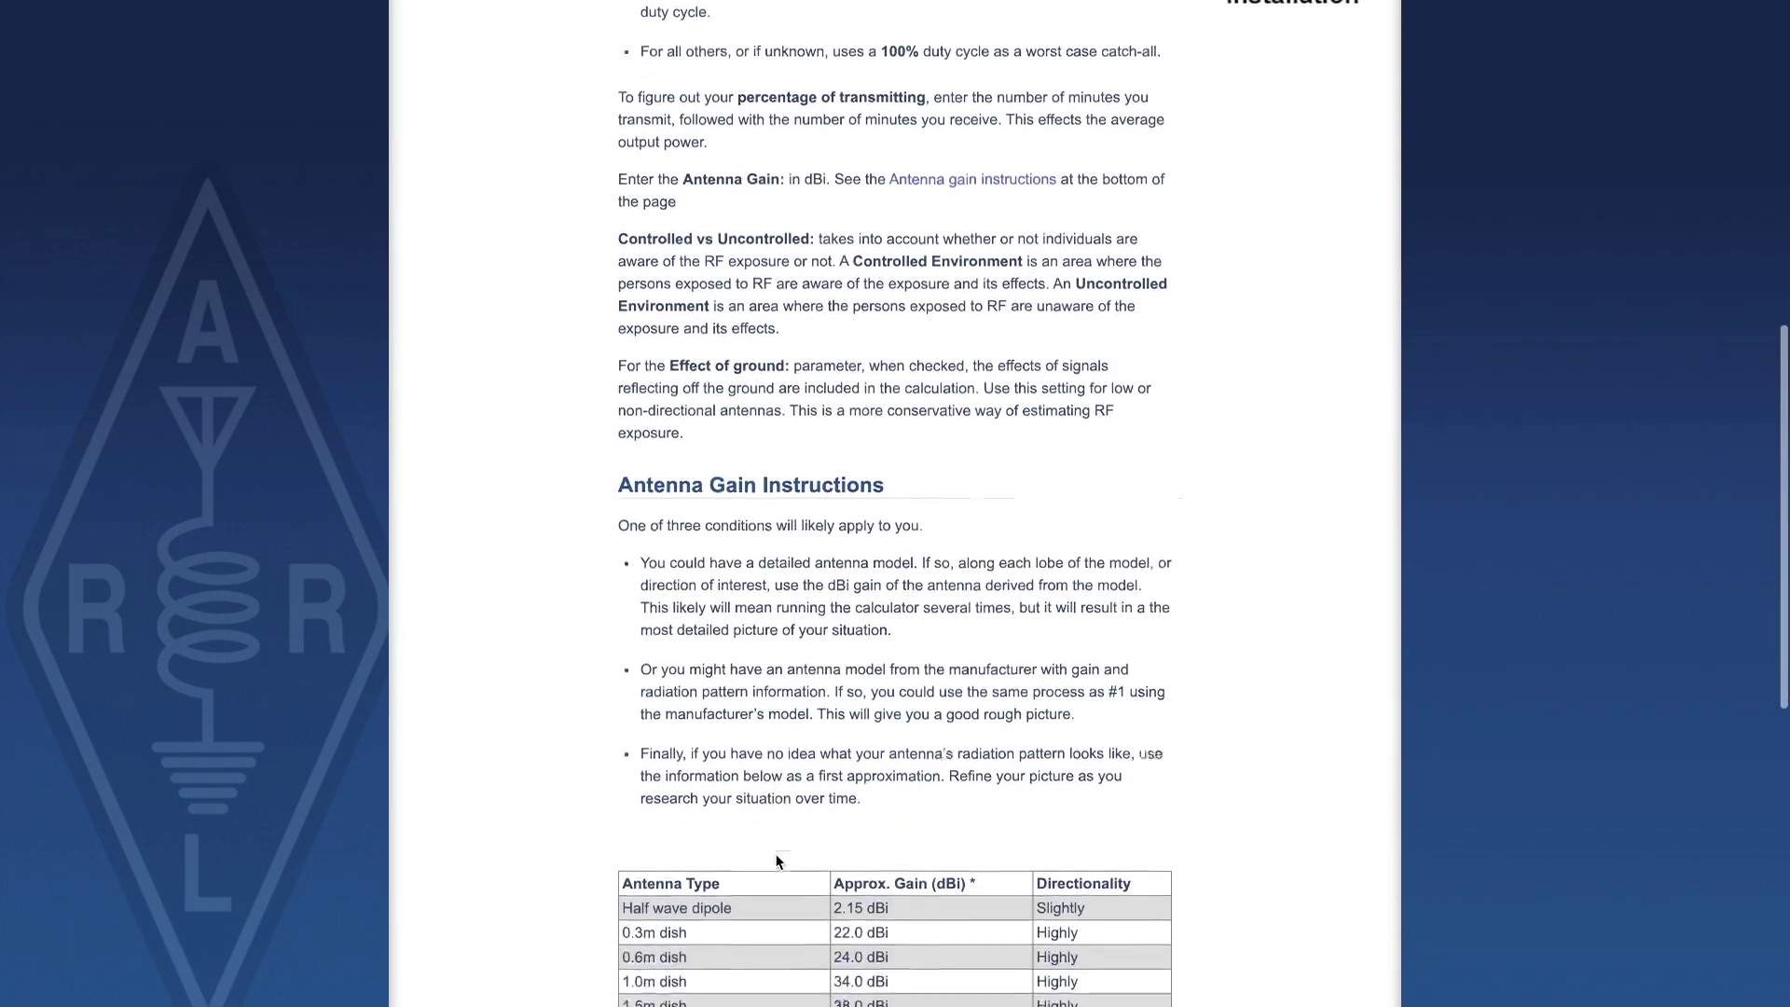
scroll(775, 854, "up", 8)
scroll(779, 862, "up", 4)
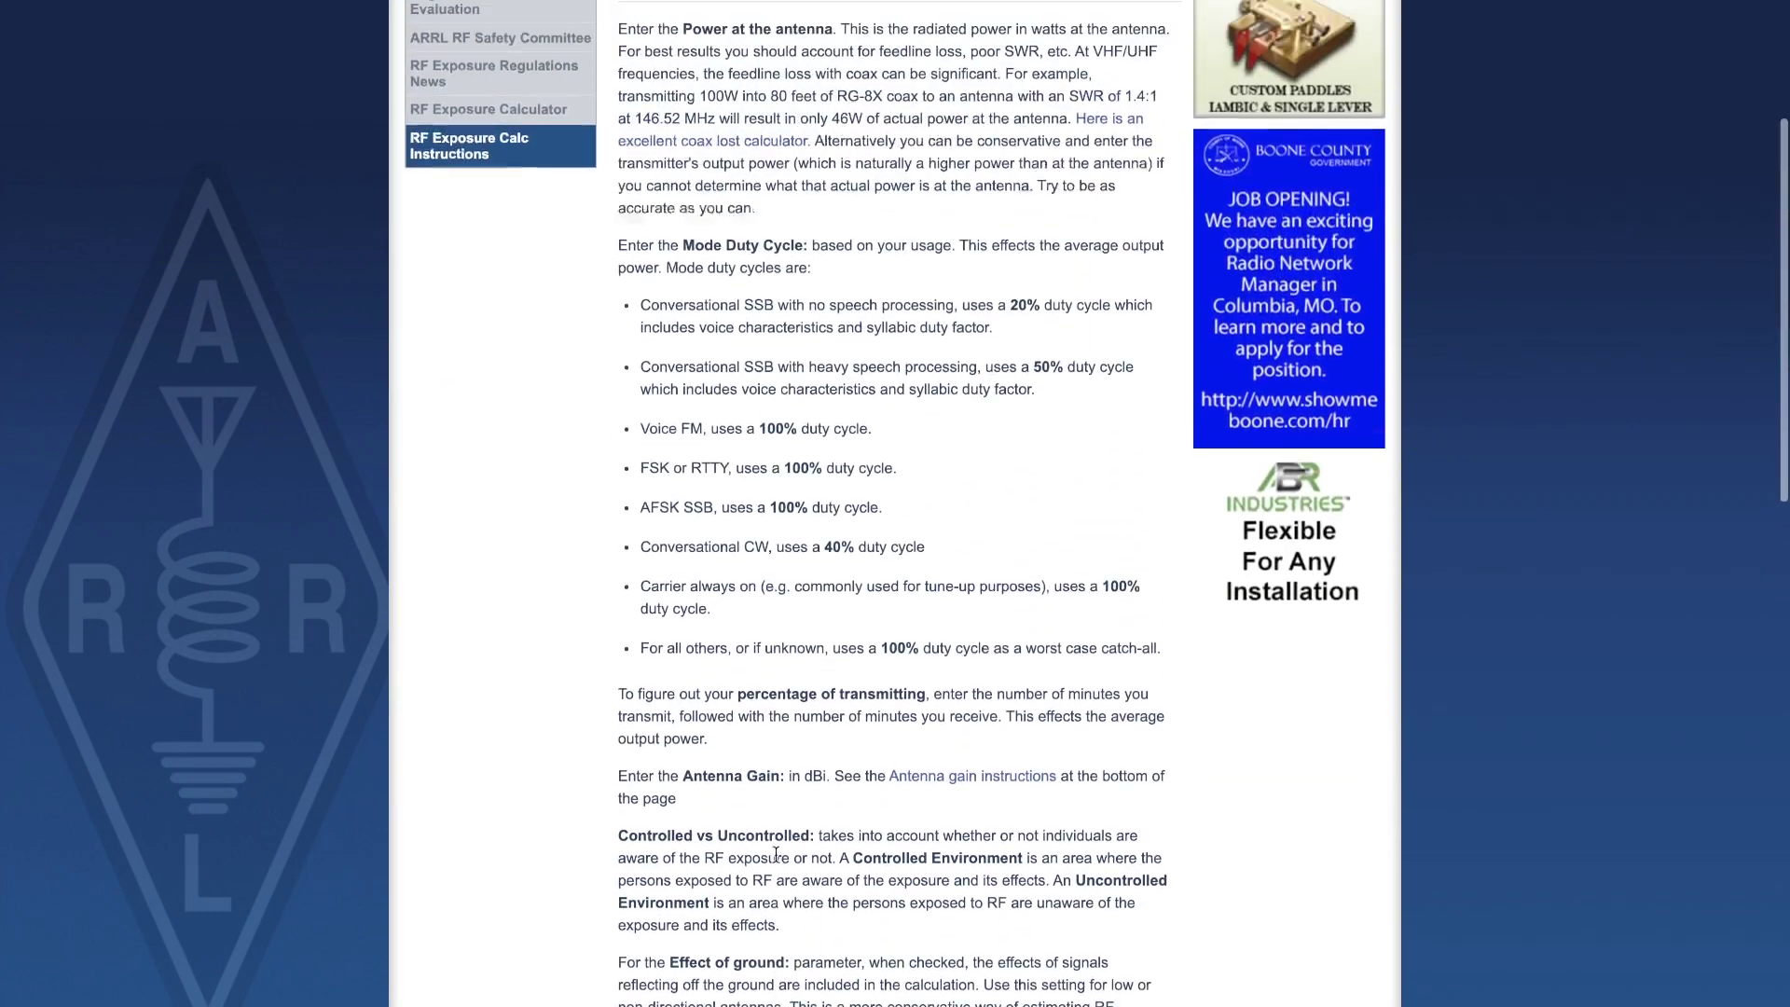
scroll(779, 861, "down", 2)
scroll(776, 854, "down", 1)
scroll(776, 854, "up", 2)
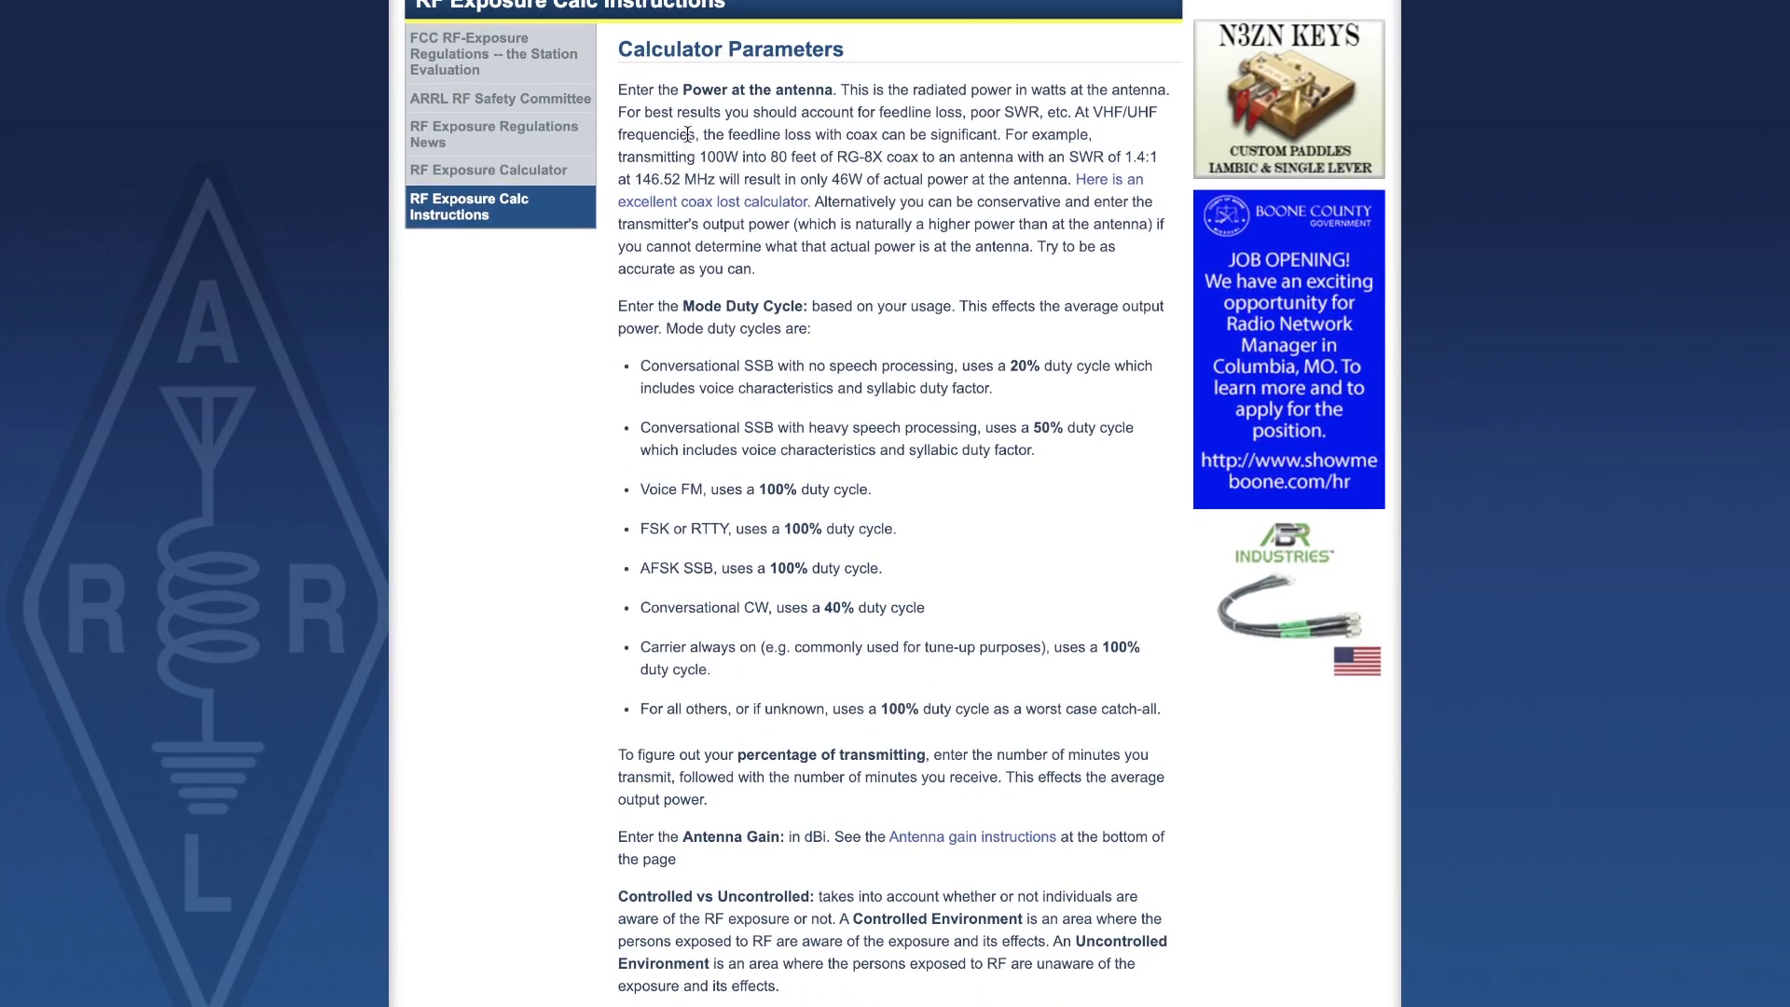
Read the Power at the antenna paragraph, highlighting the advice on feedline loss and SWR and the RG-8X coax example.
left_click_drag(658, 89, 940, 111)
triple_click(951, 93)
left_click(953, 96)
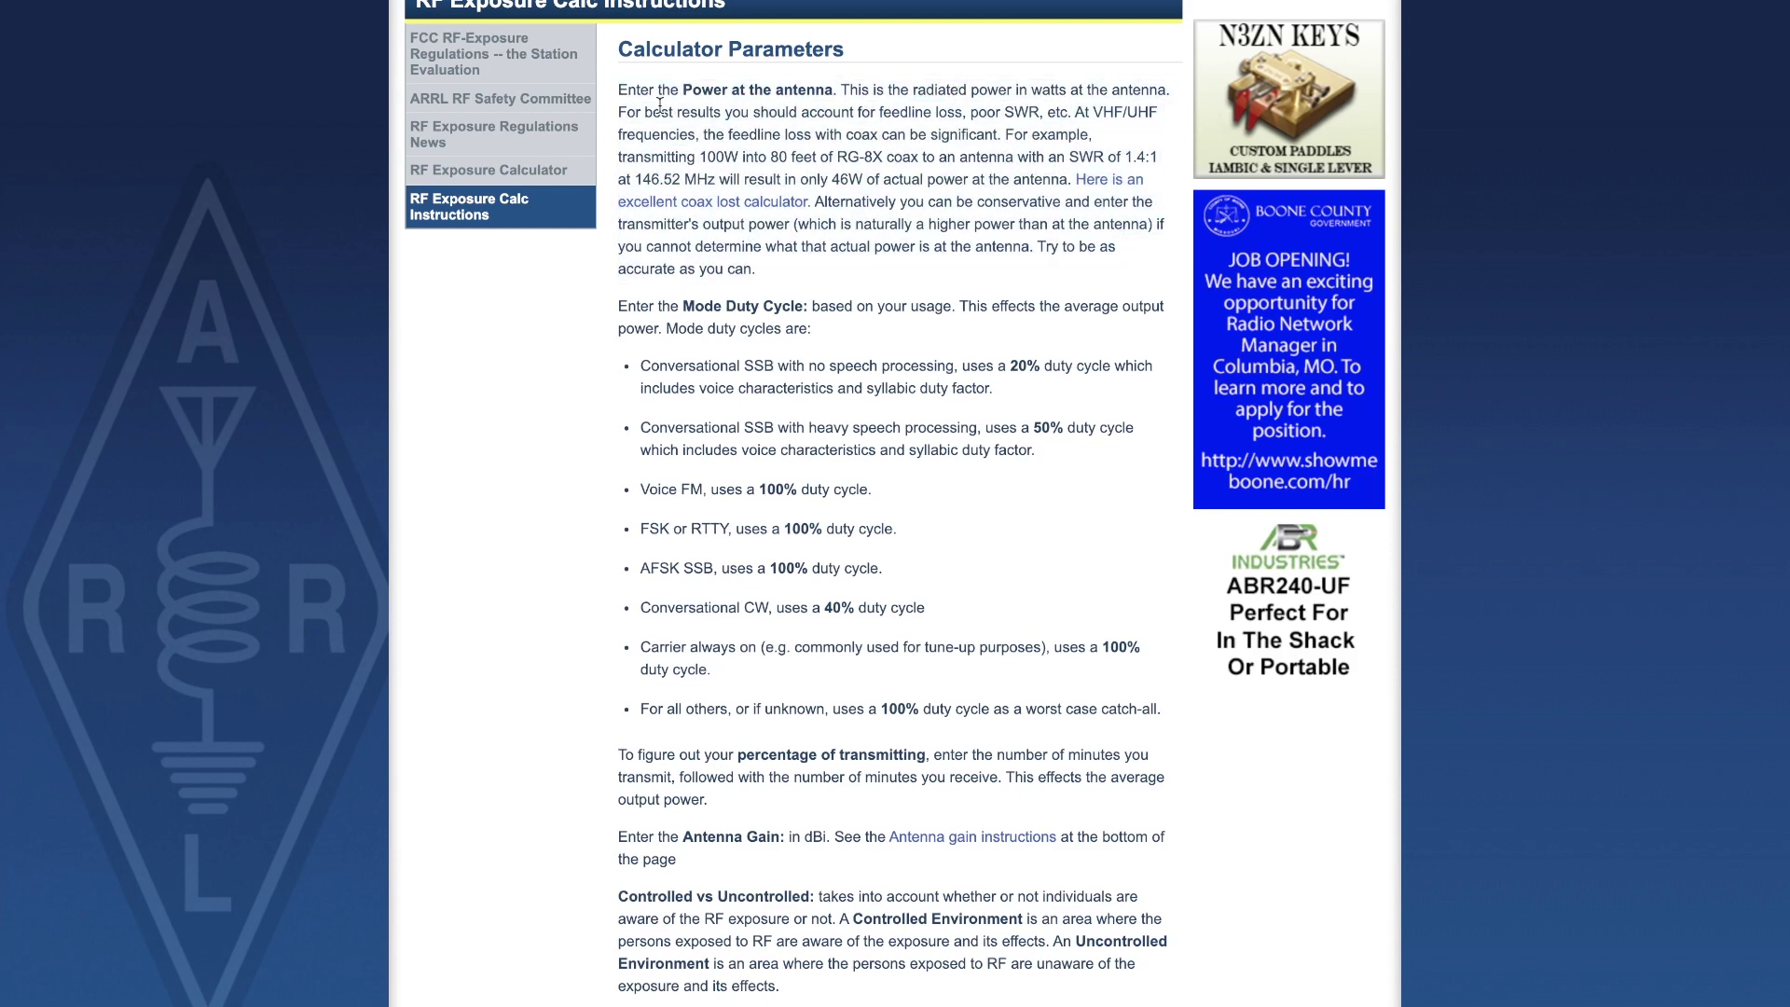
left_click_drag(624, 113, 976, 89)
left_click(972, 85)
double_click(973, 86)
left_click(641, 107)
left_click_drag(625, 112, 1048, 118)
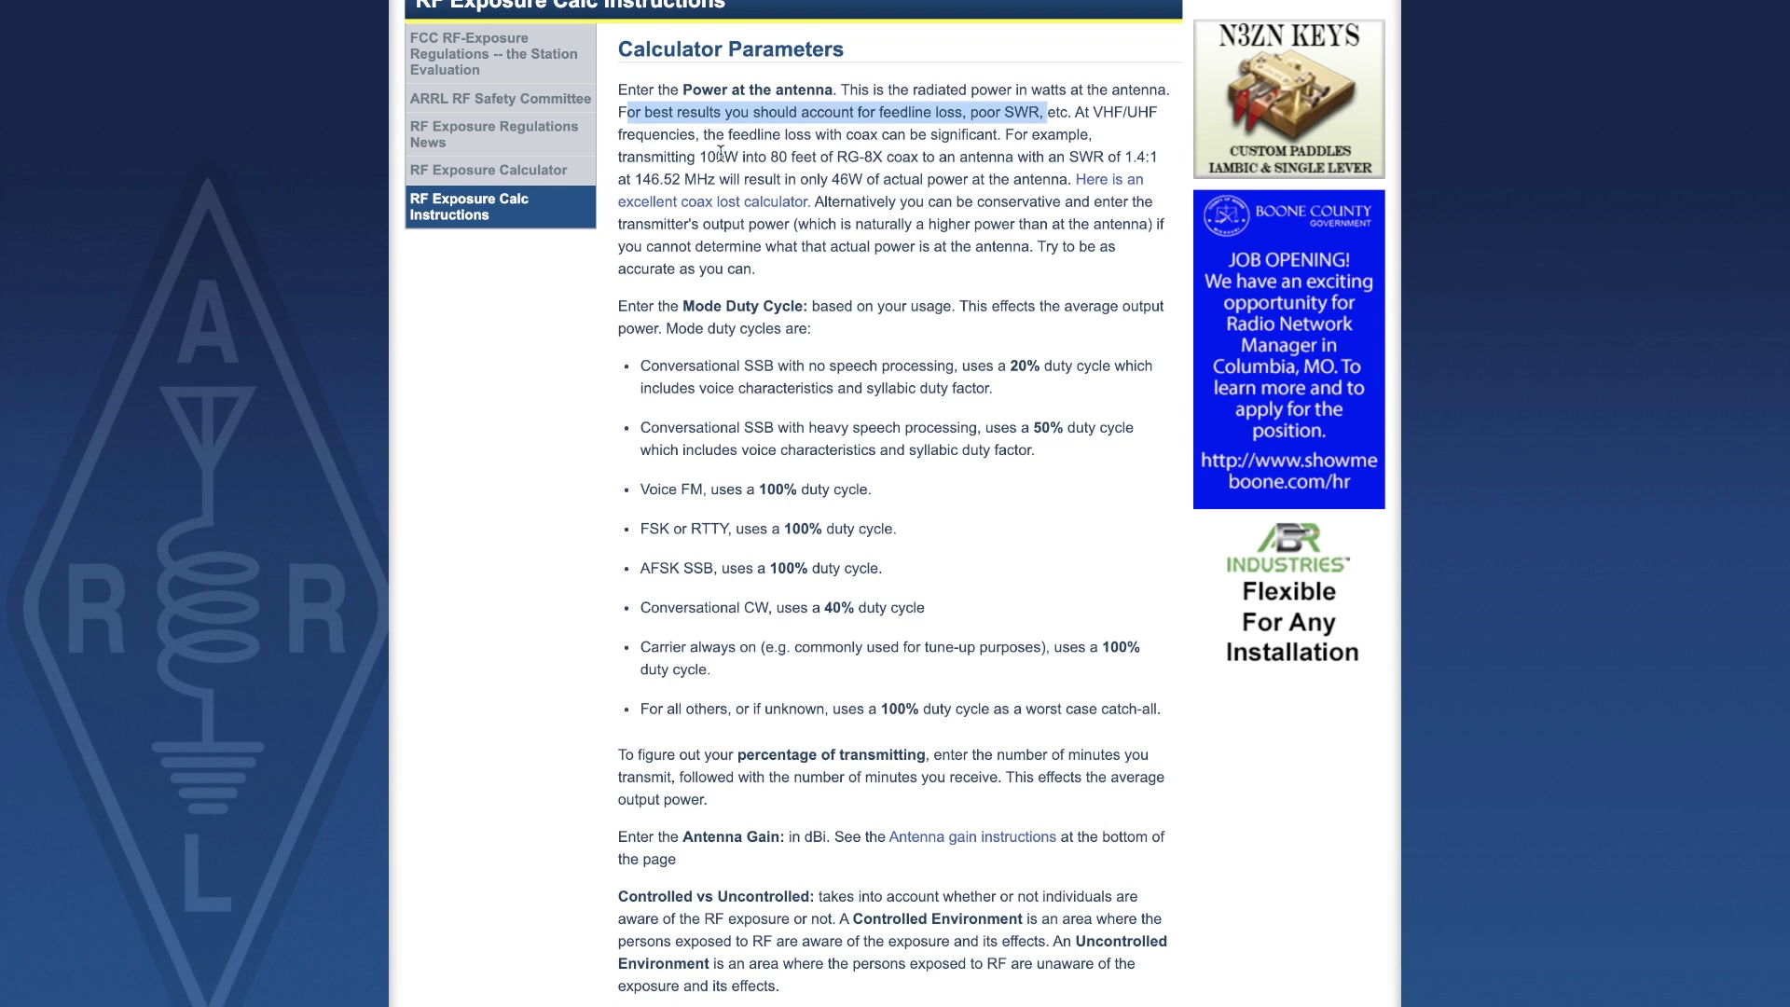
left_click_drag(635, 113, 943, 157)
left_click(955, 155)
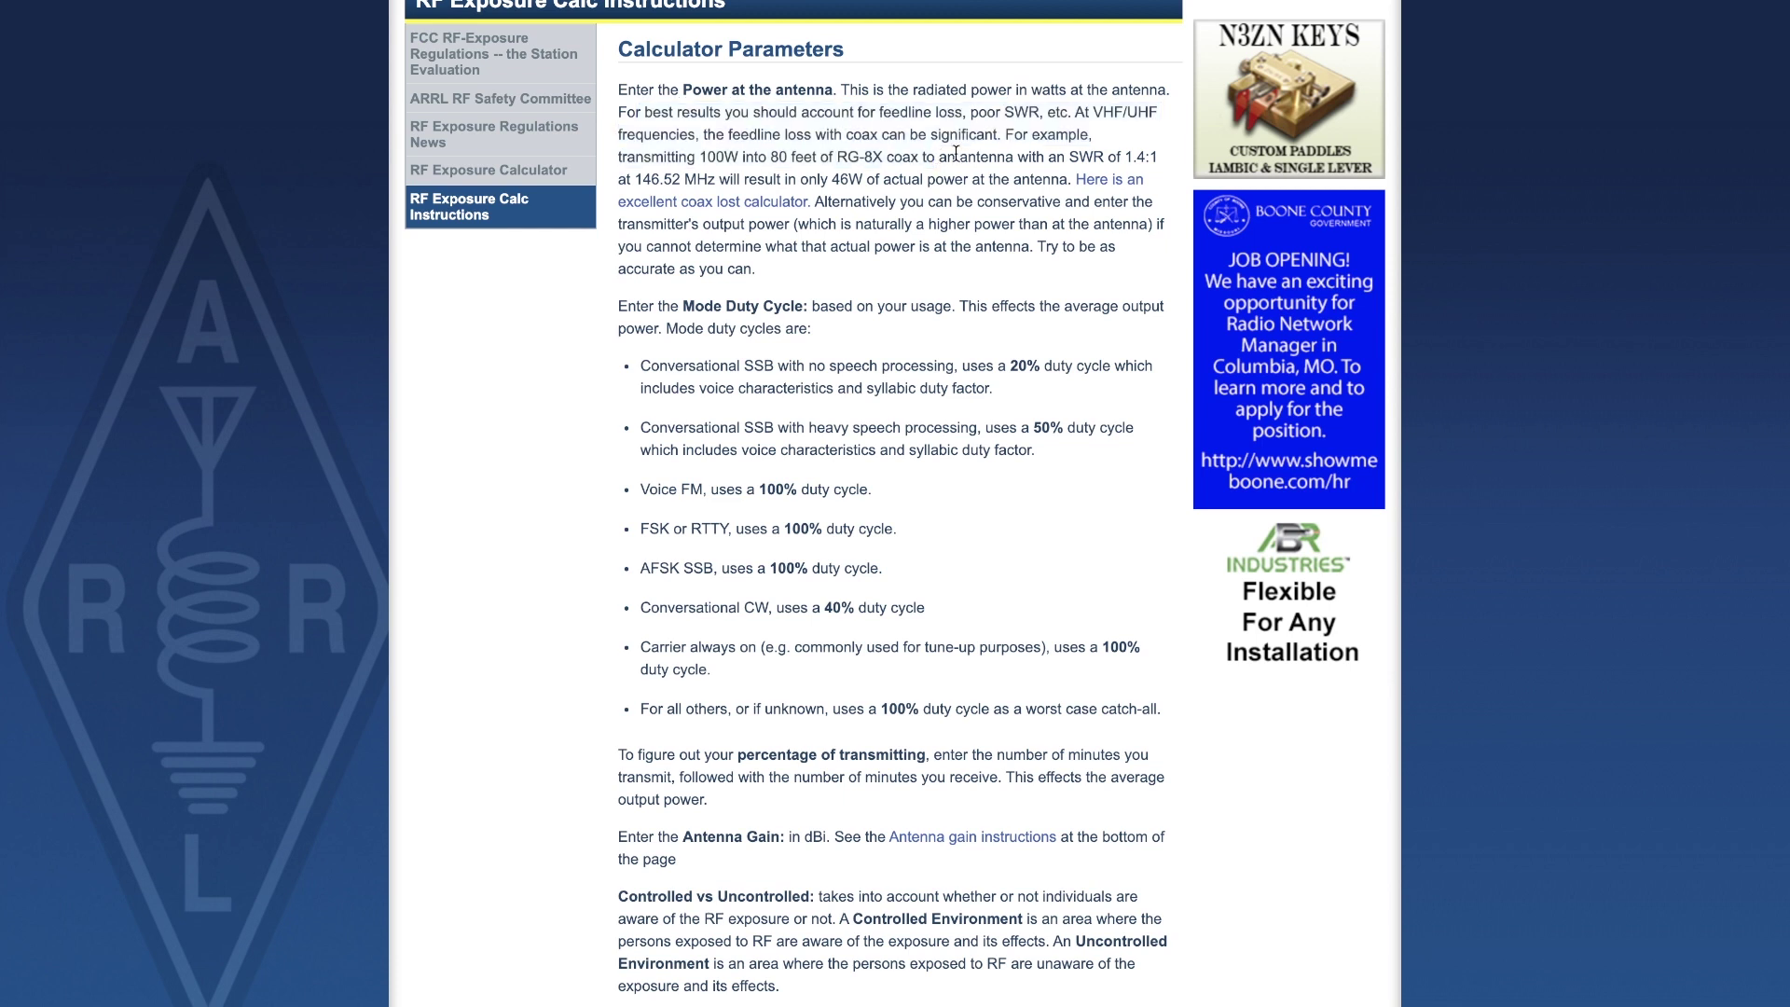
left_click_drag(699, 156, 881, 149)
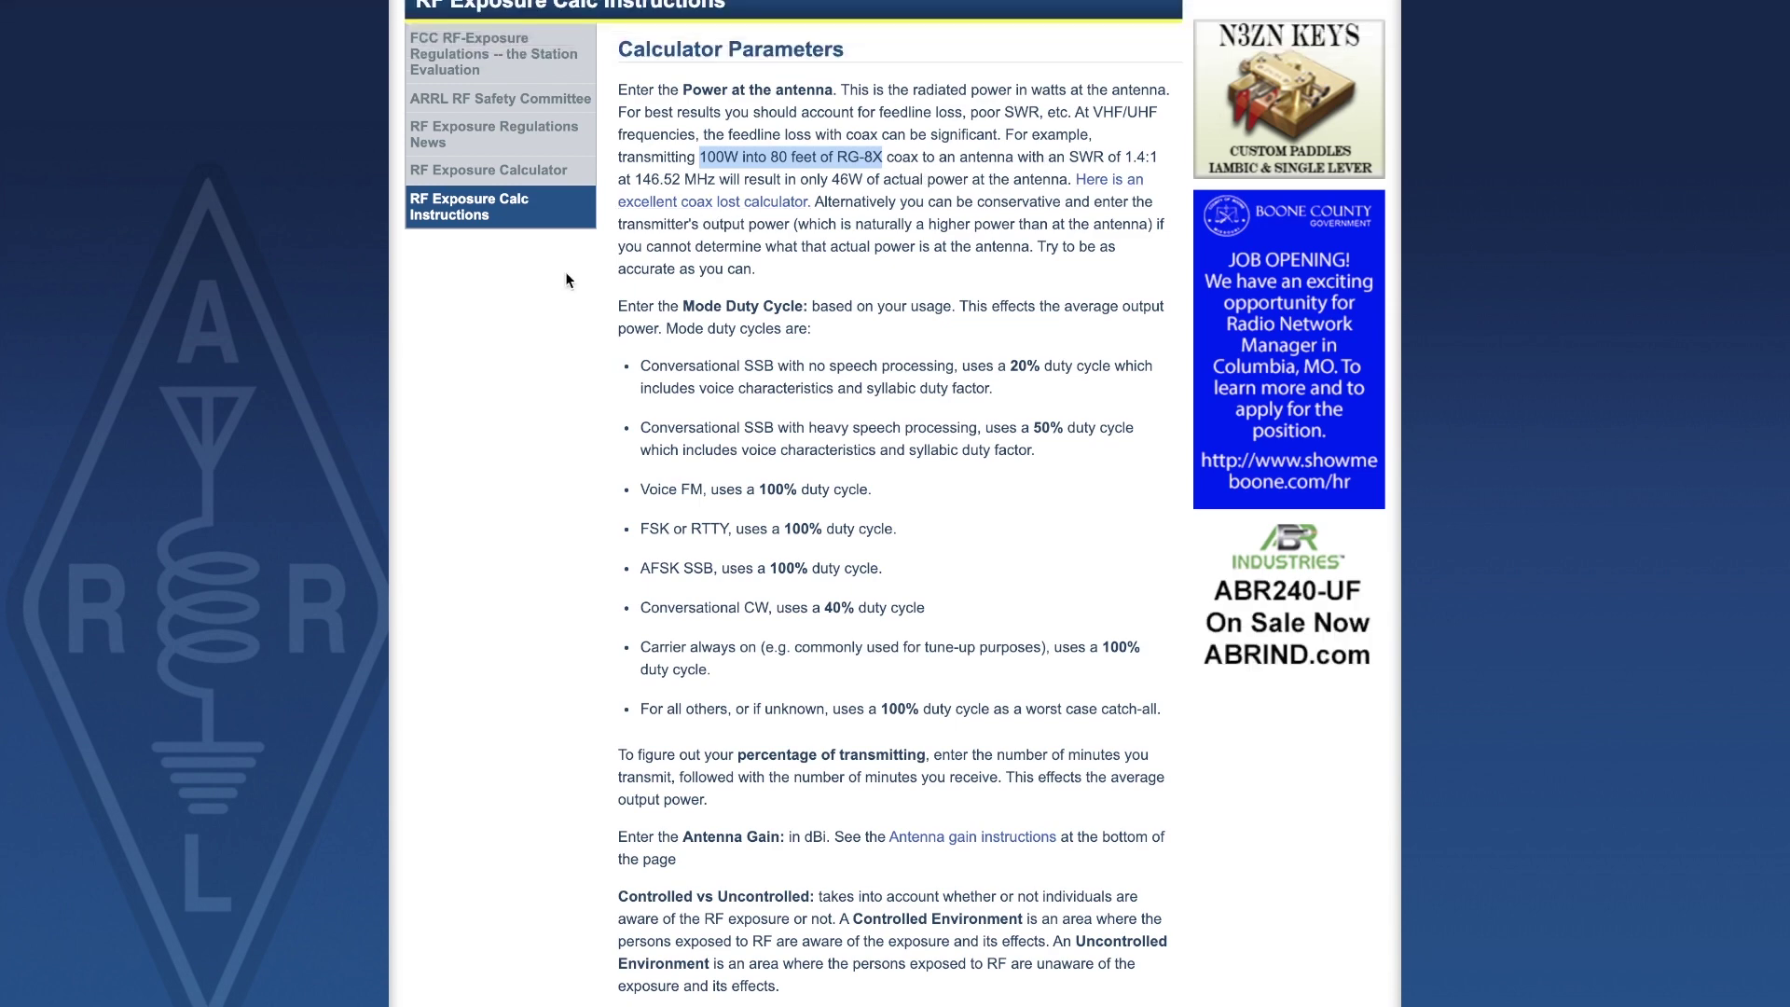
scroll(597, 317, "up", 1)
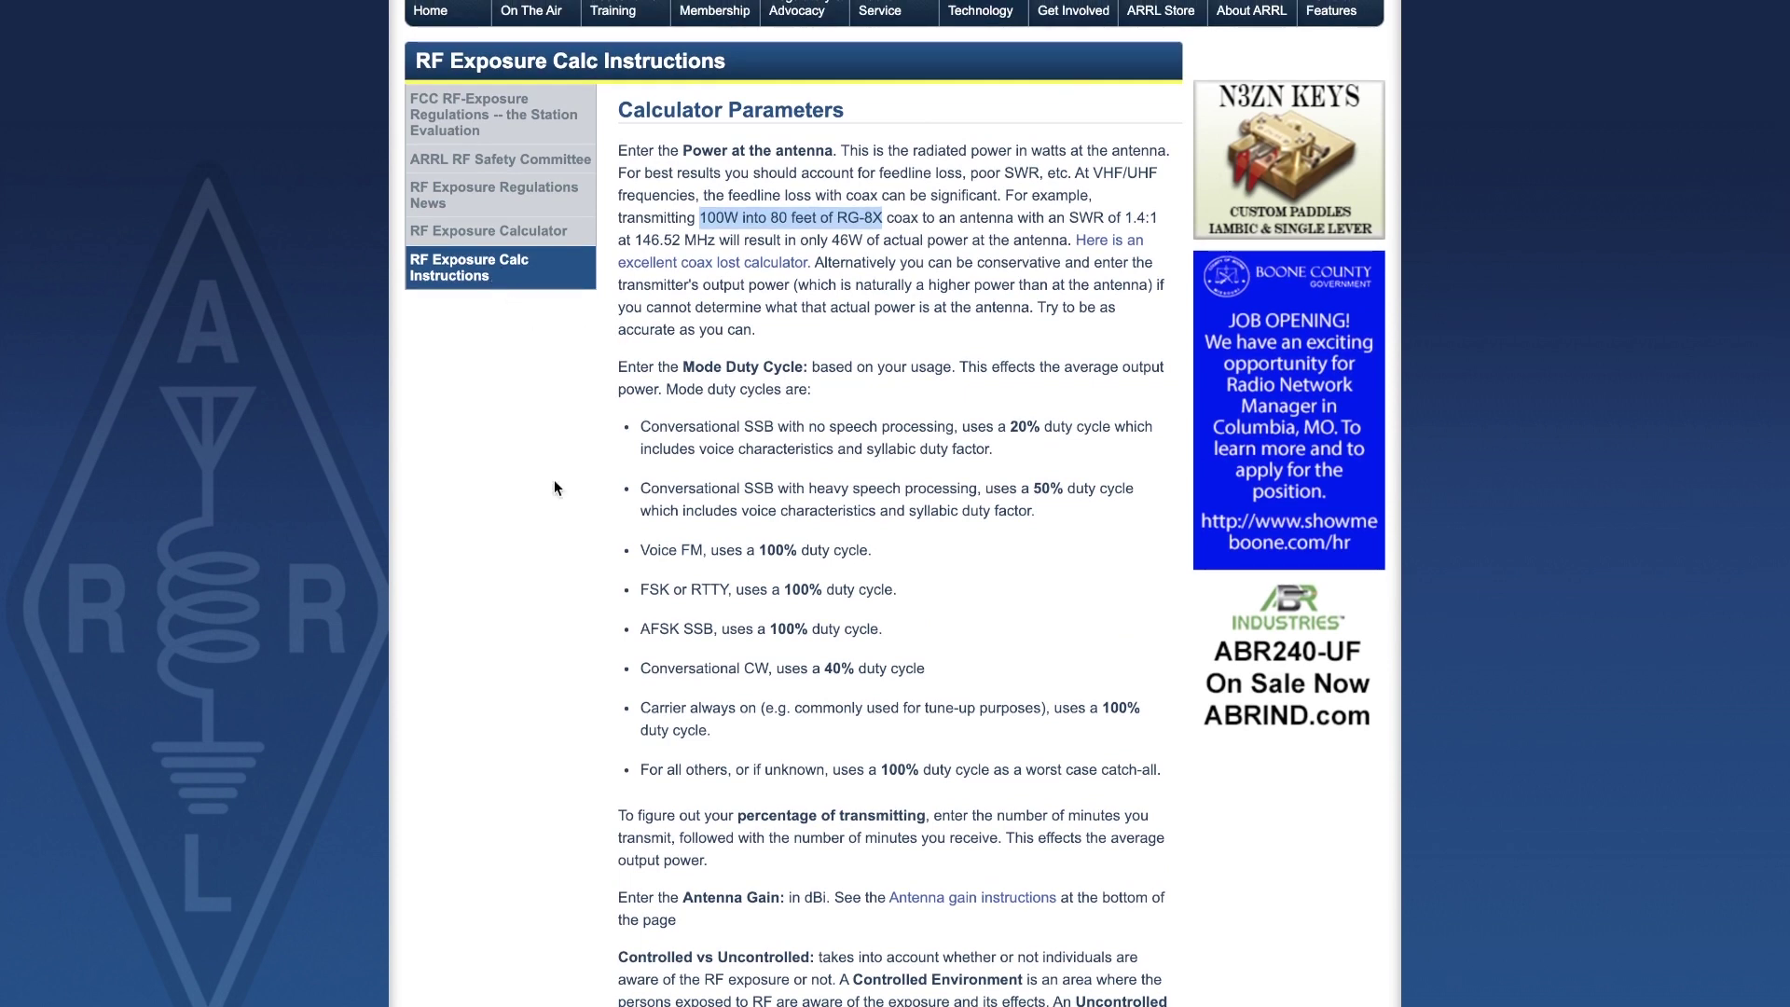
Read the Mode Duty Cycle introduction and the conversational SSB entries without and with heavy speech processing, highlighting the relevant text.
left_click(614, 366)
left_click_drag(613, 366, 734, 450)
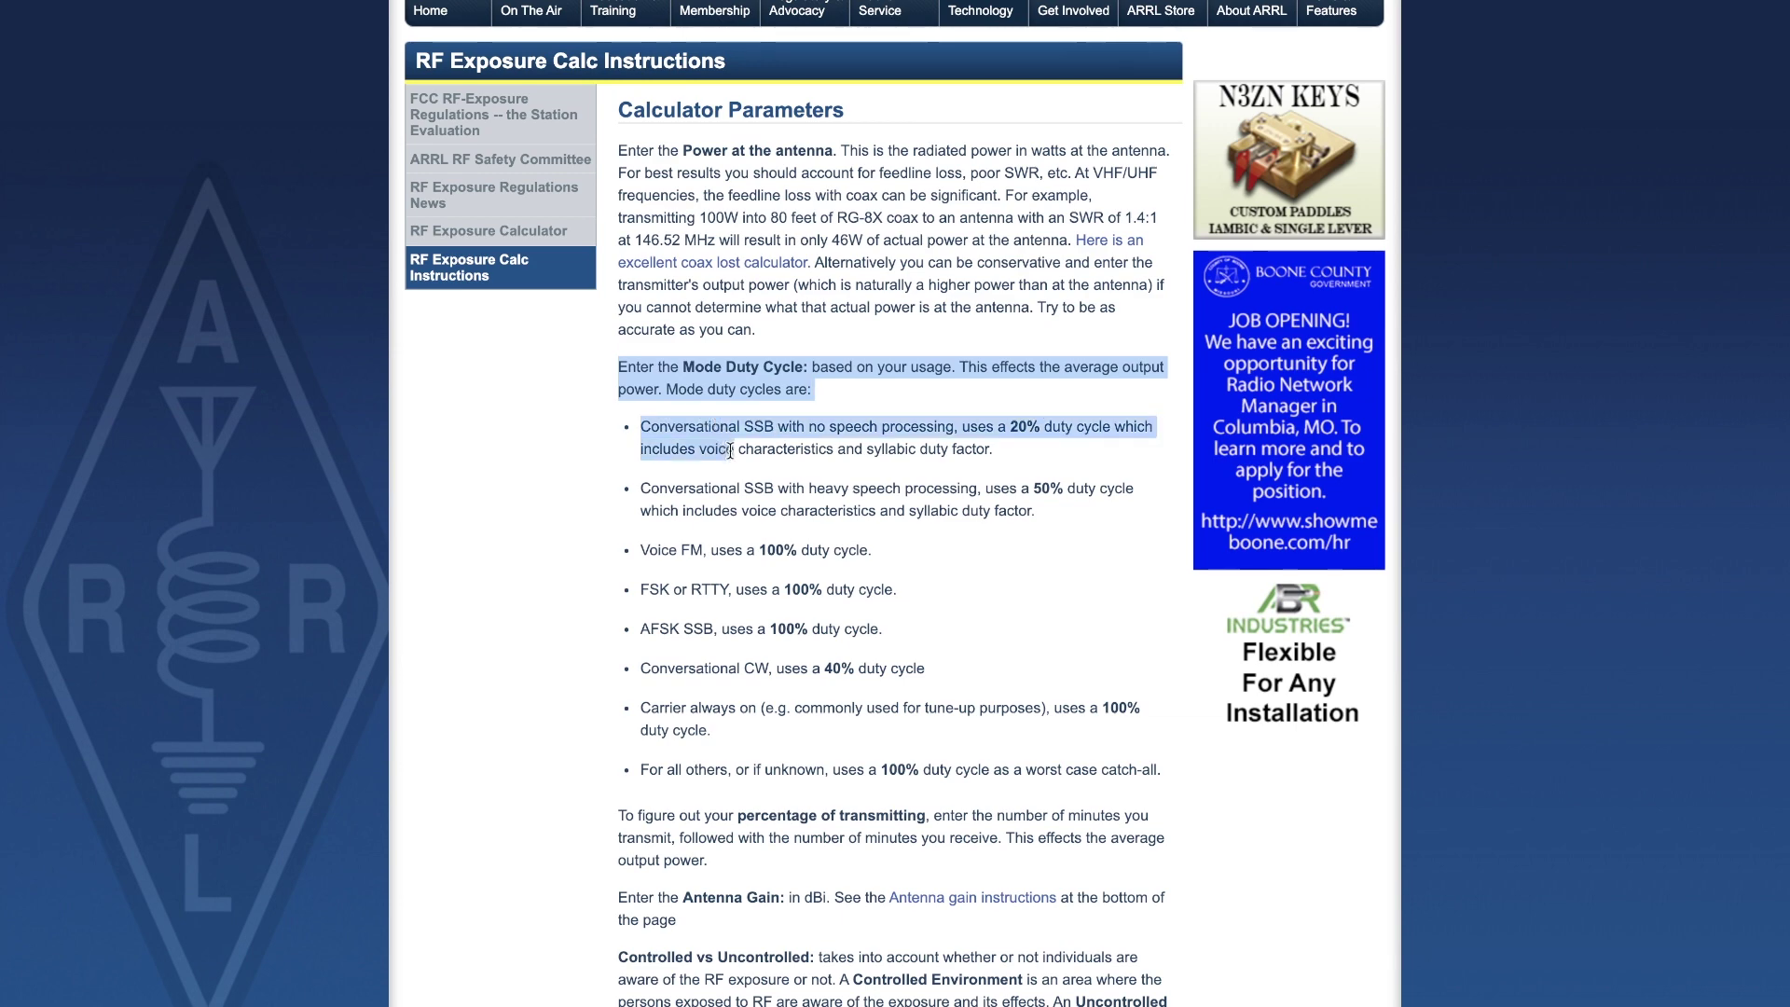
scroll(745, 560, "down", 1)
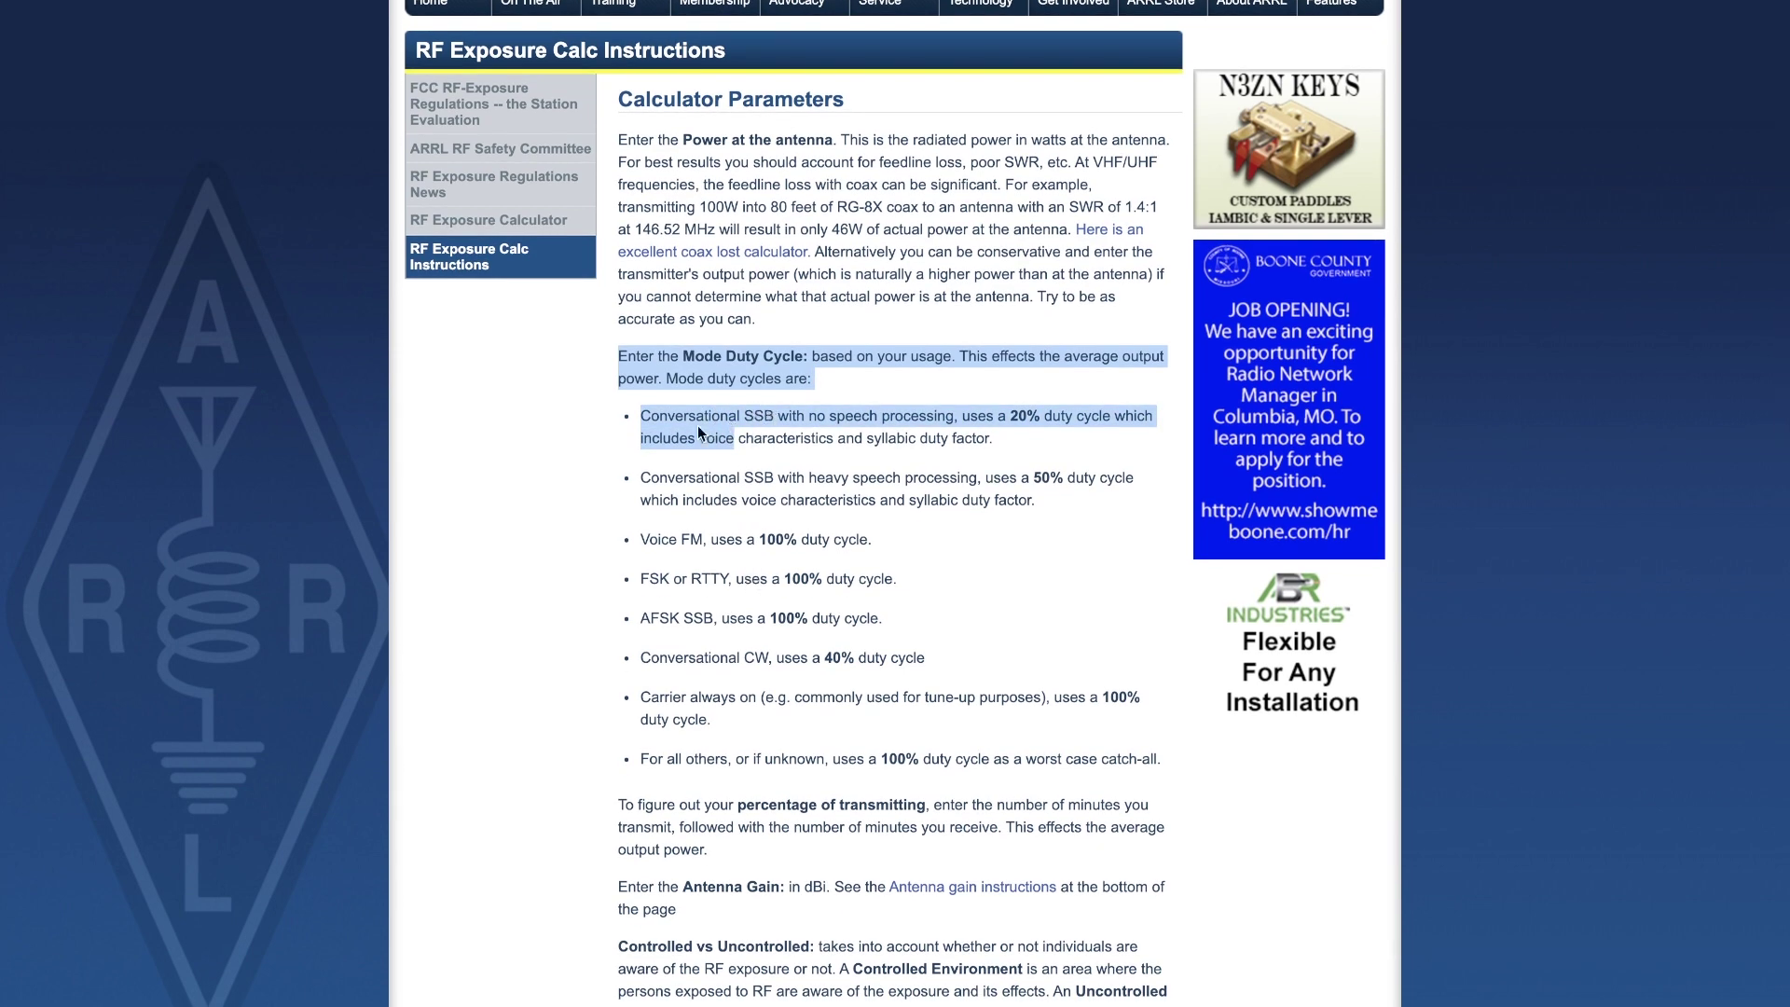
left_click(668, 416)
scroll(692, 524, "down", 1)
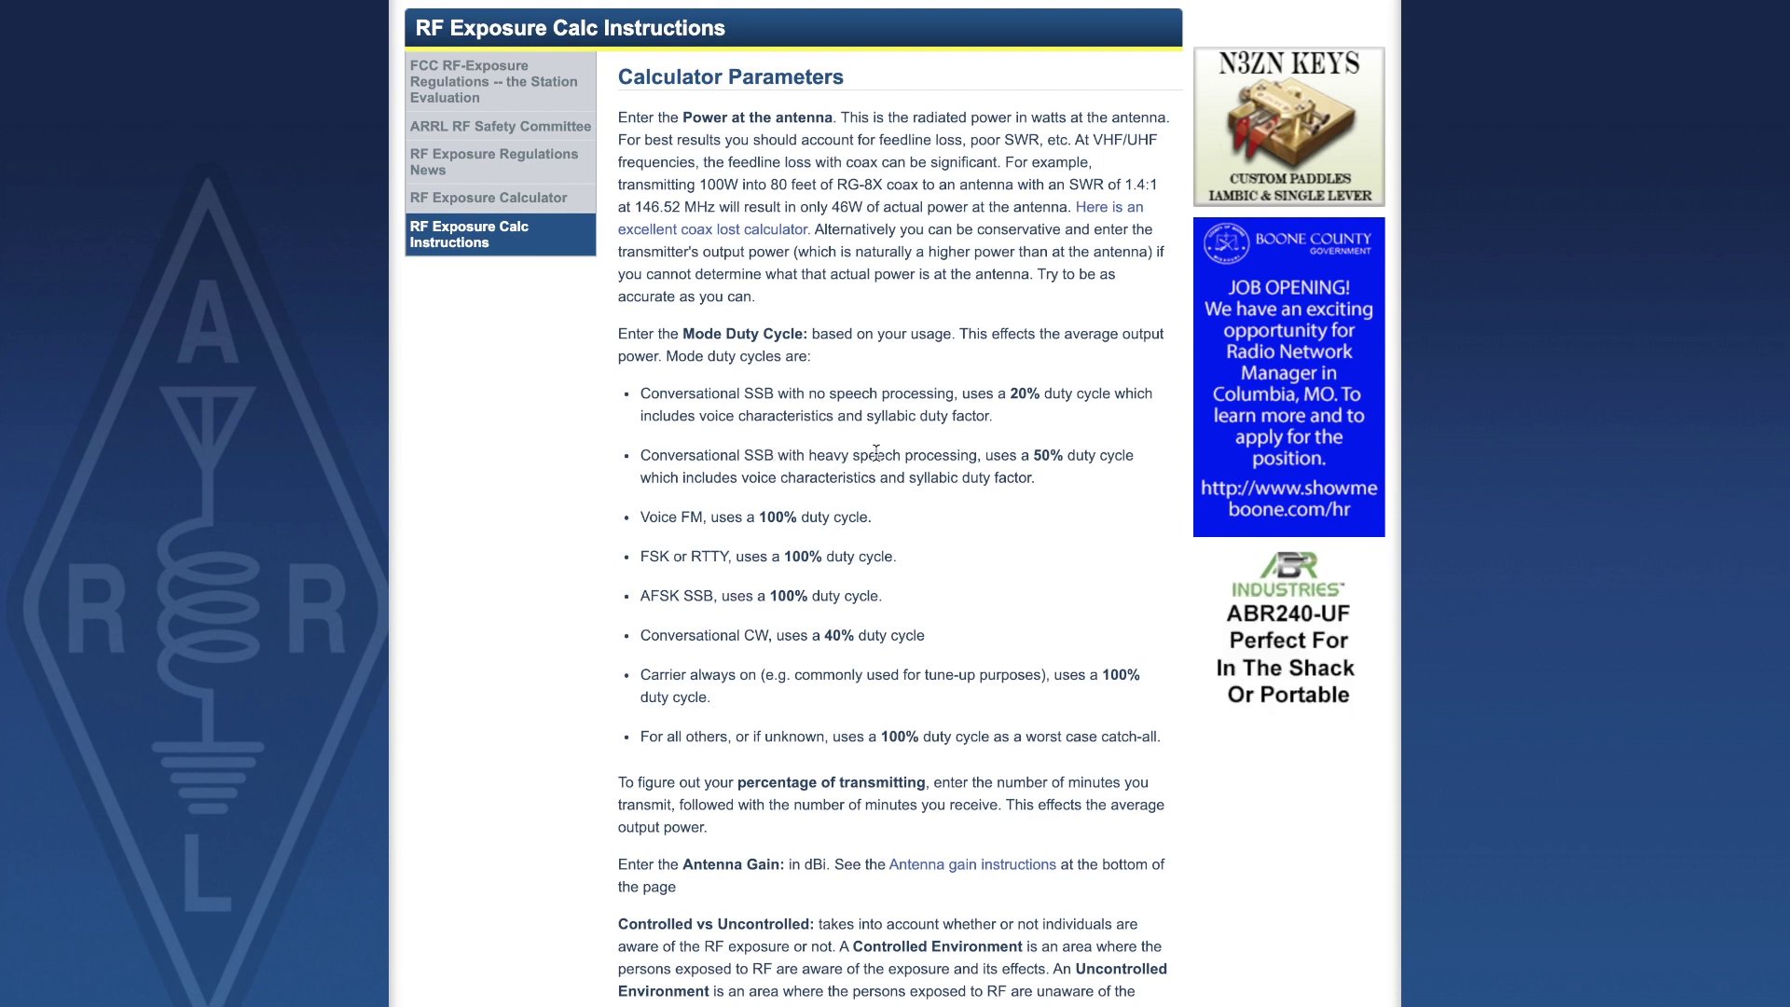
double_click(1038, 454)
triple_click(664, 471)
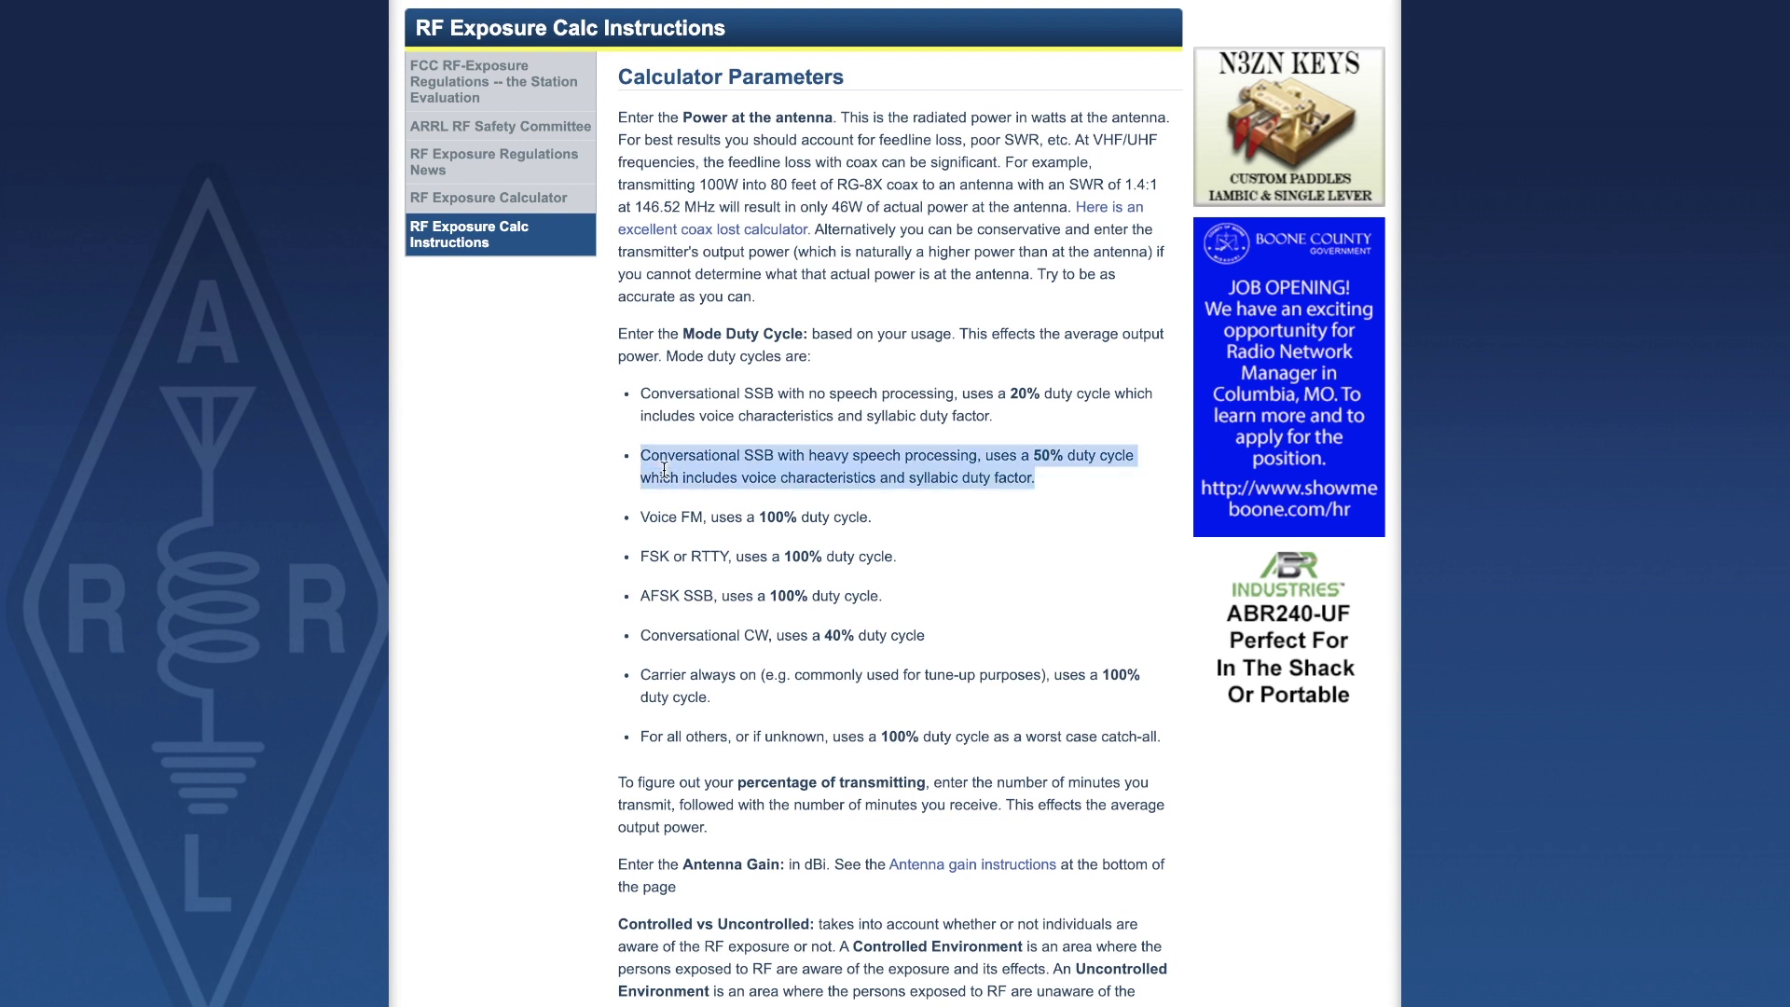
left_click(752, 498)
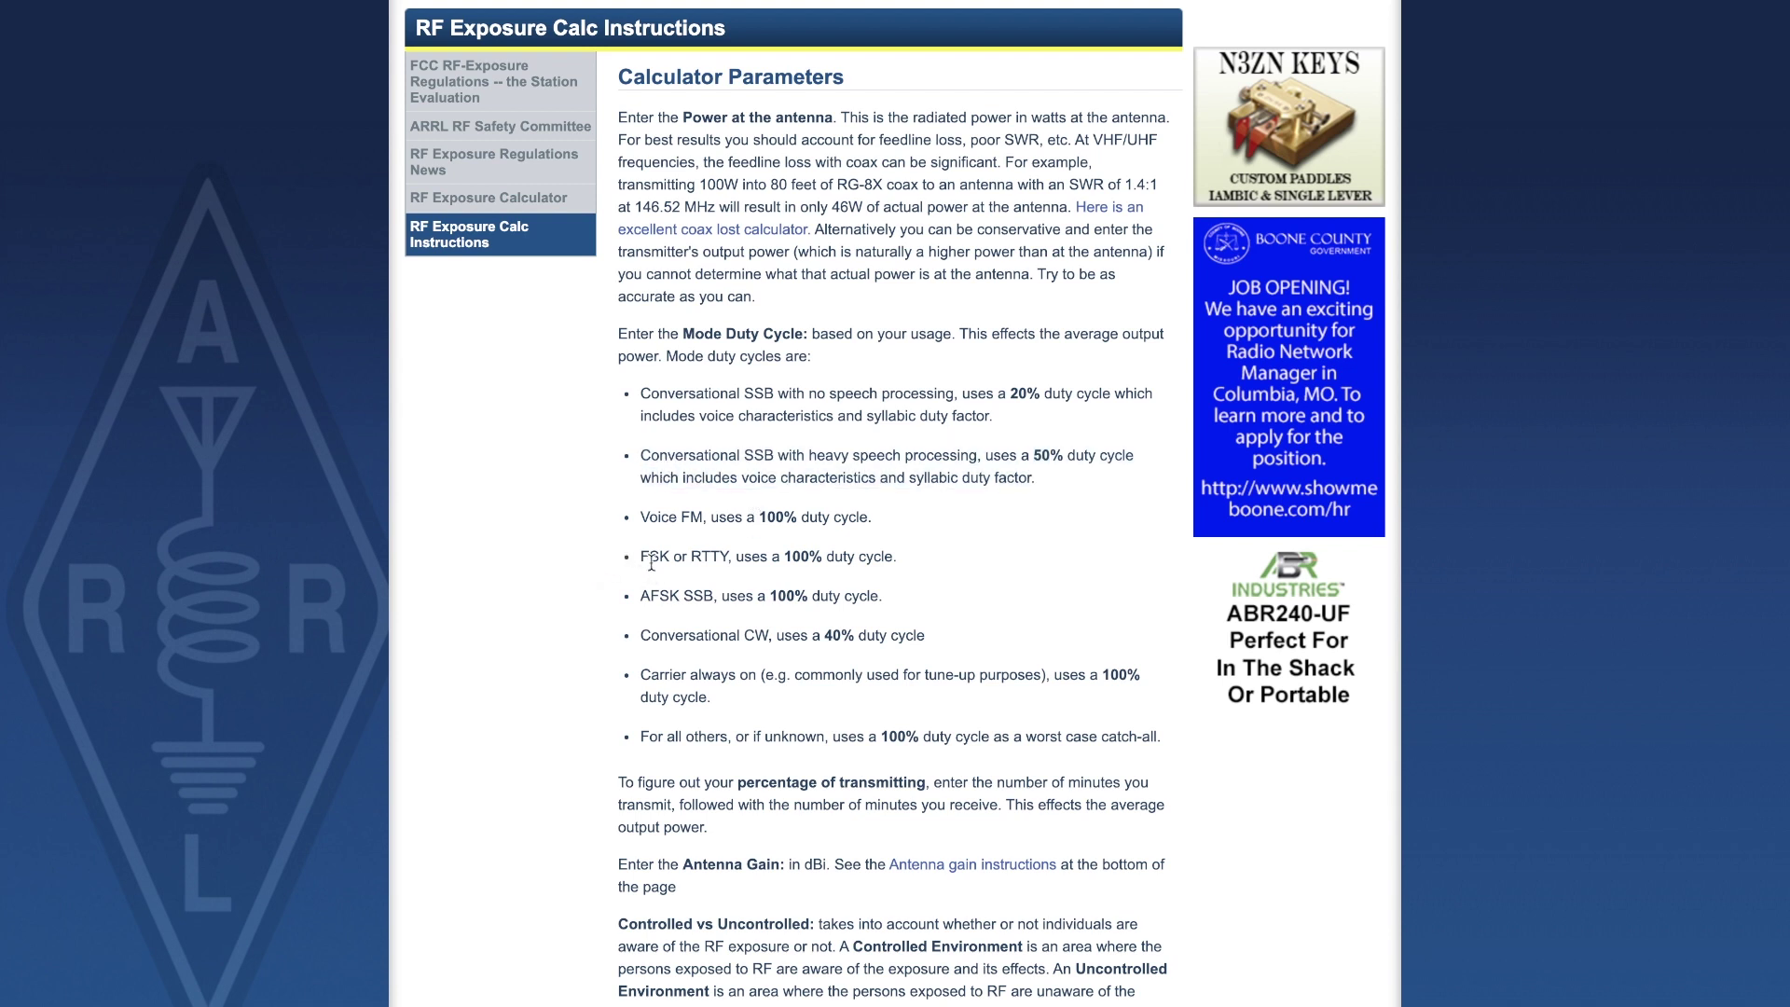
Highlight and read the FSK or RTTY and Conversational CW duty cycle entries, continuing to the remaining parameter explanations.
triple_click(795, 554)
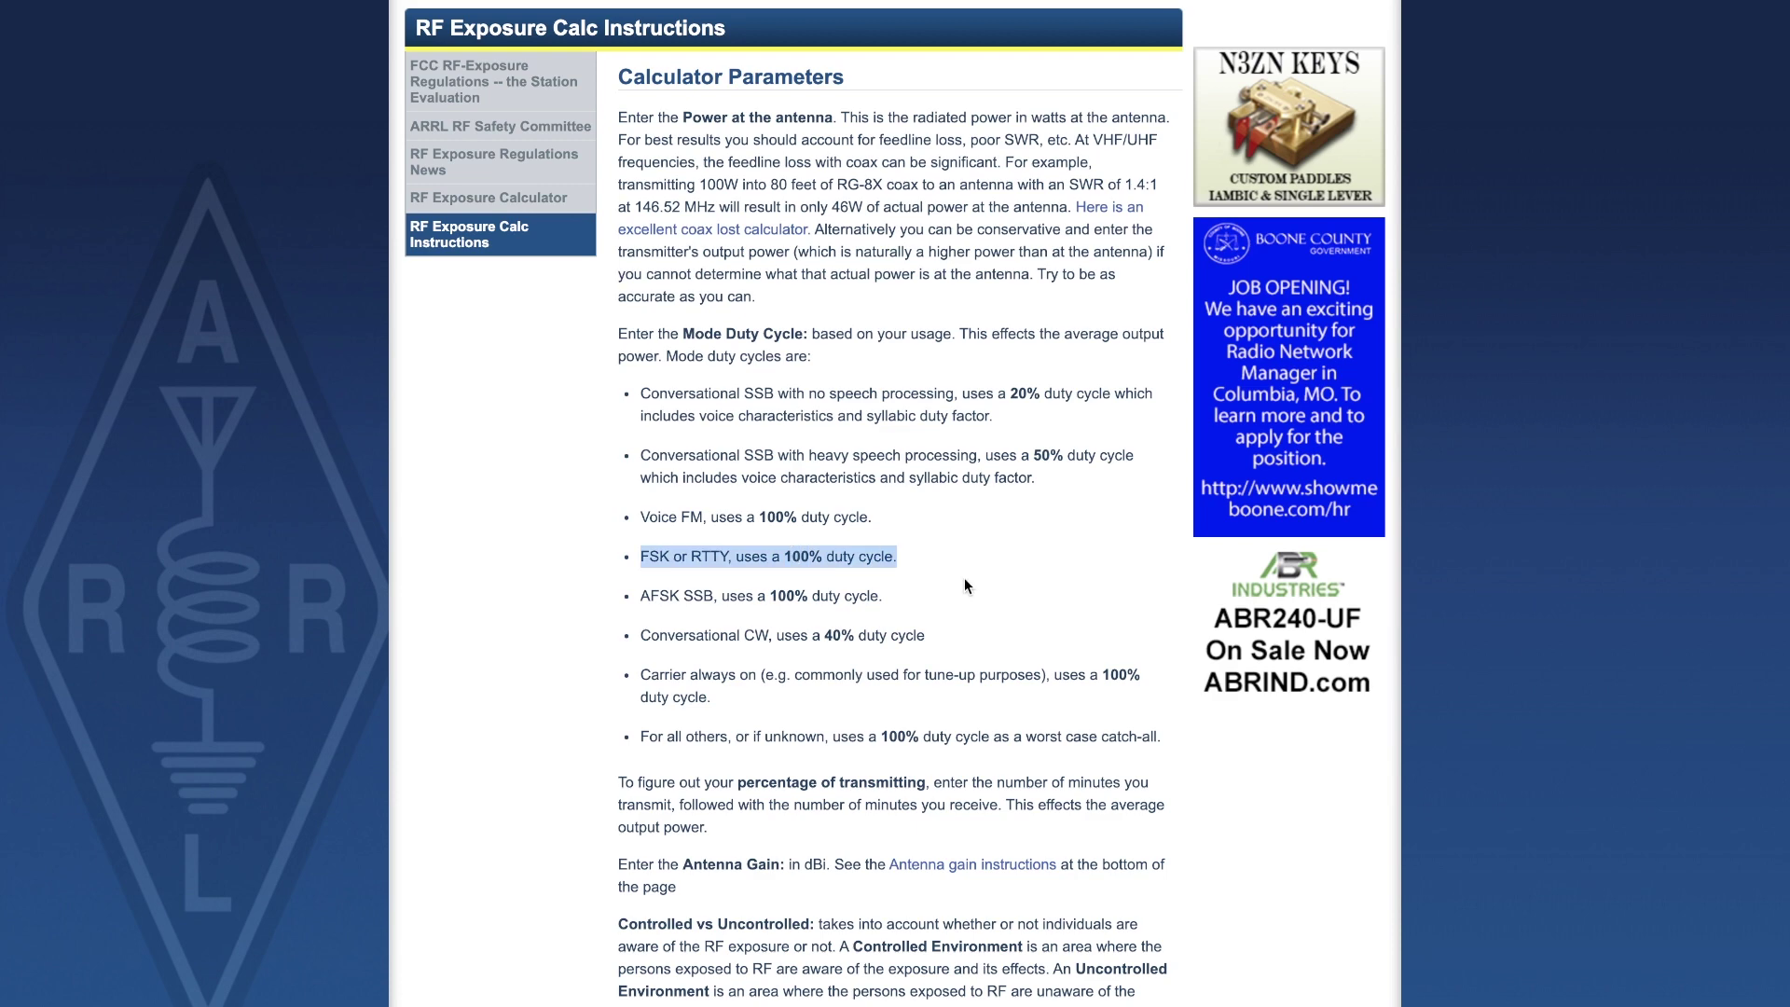
scroll(809, 473, "up", 1)
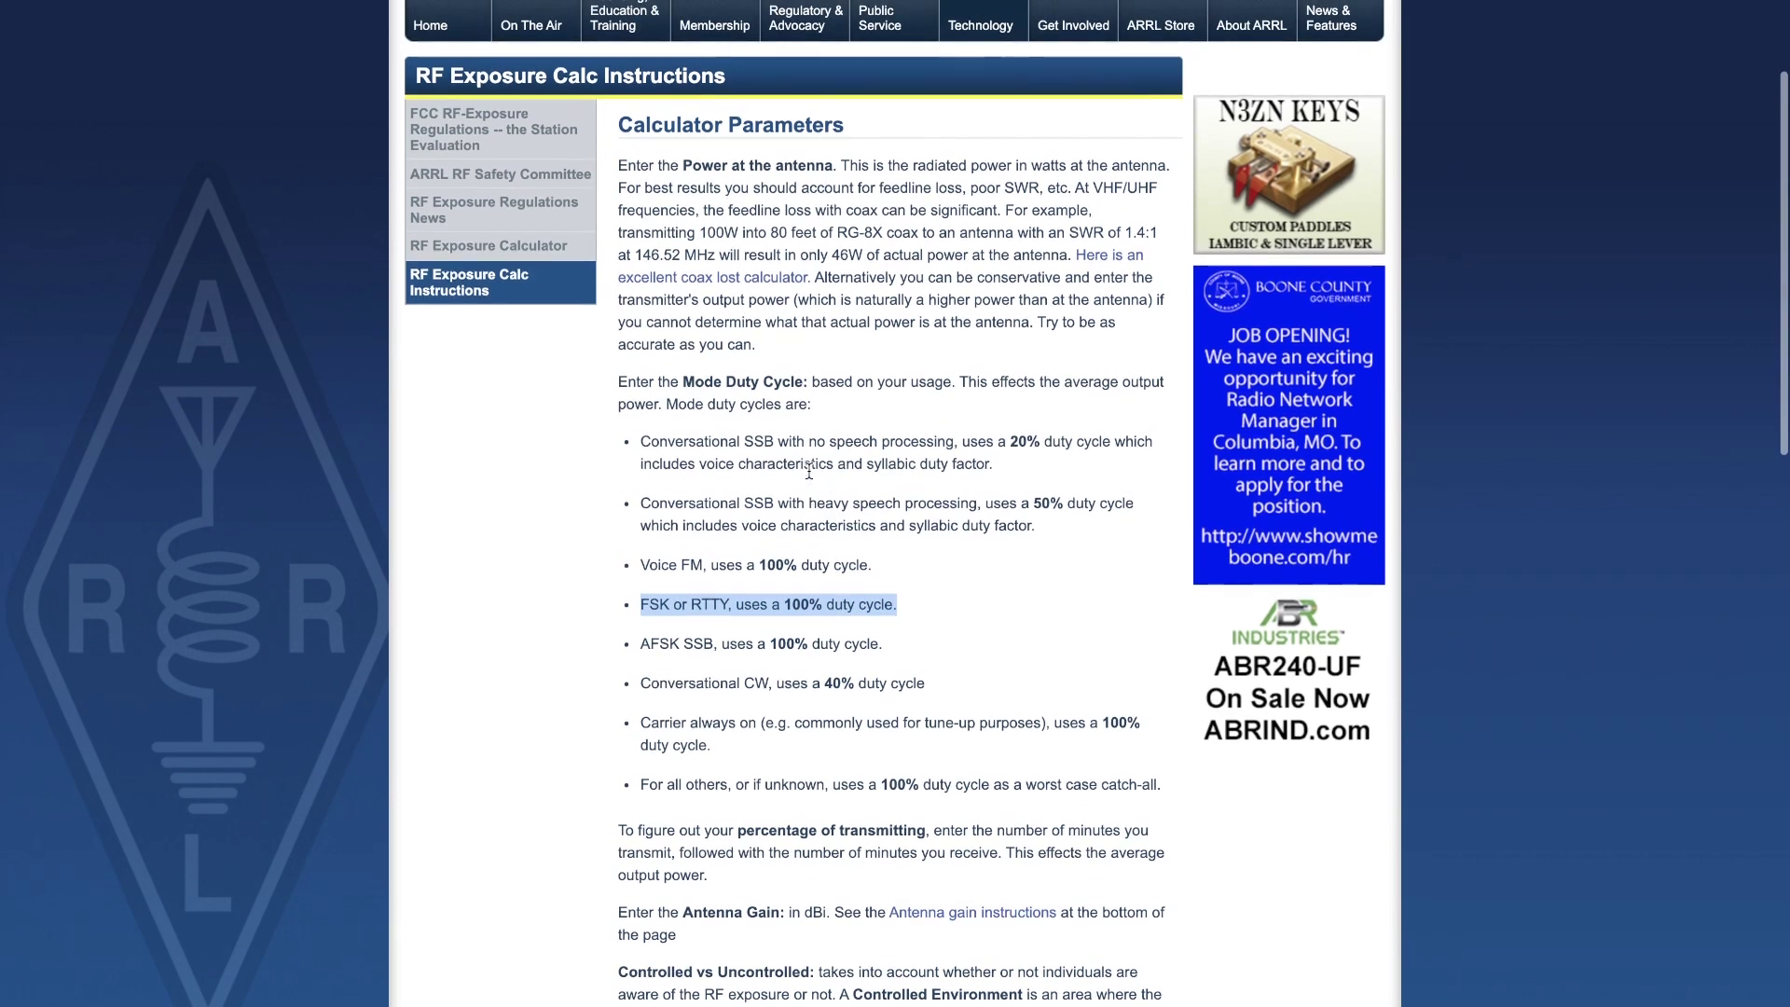
scroll(809, 472, "down", 3)
left_click_drag(642, 545, 948, 548)
scroll(821, 498, "down", 7)
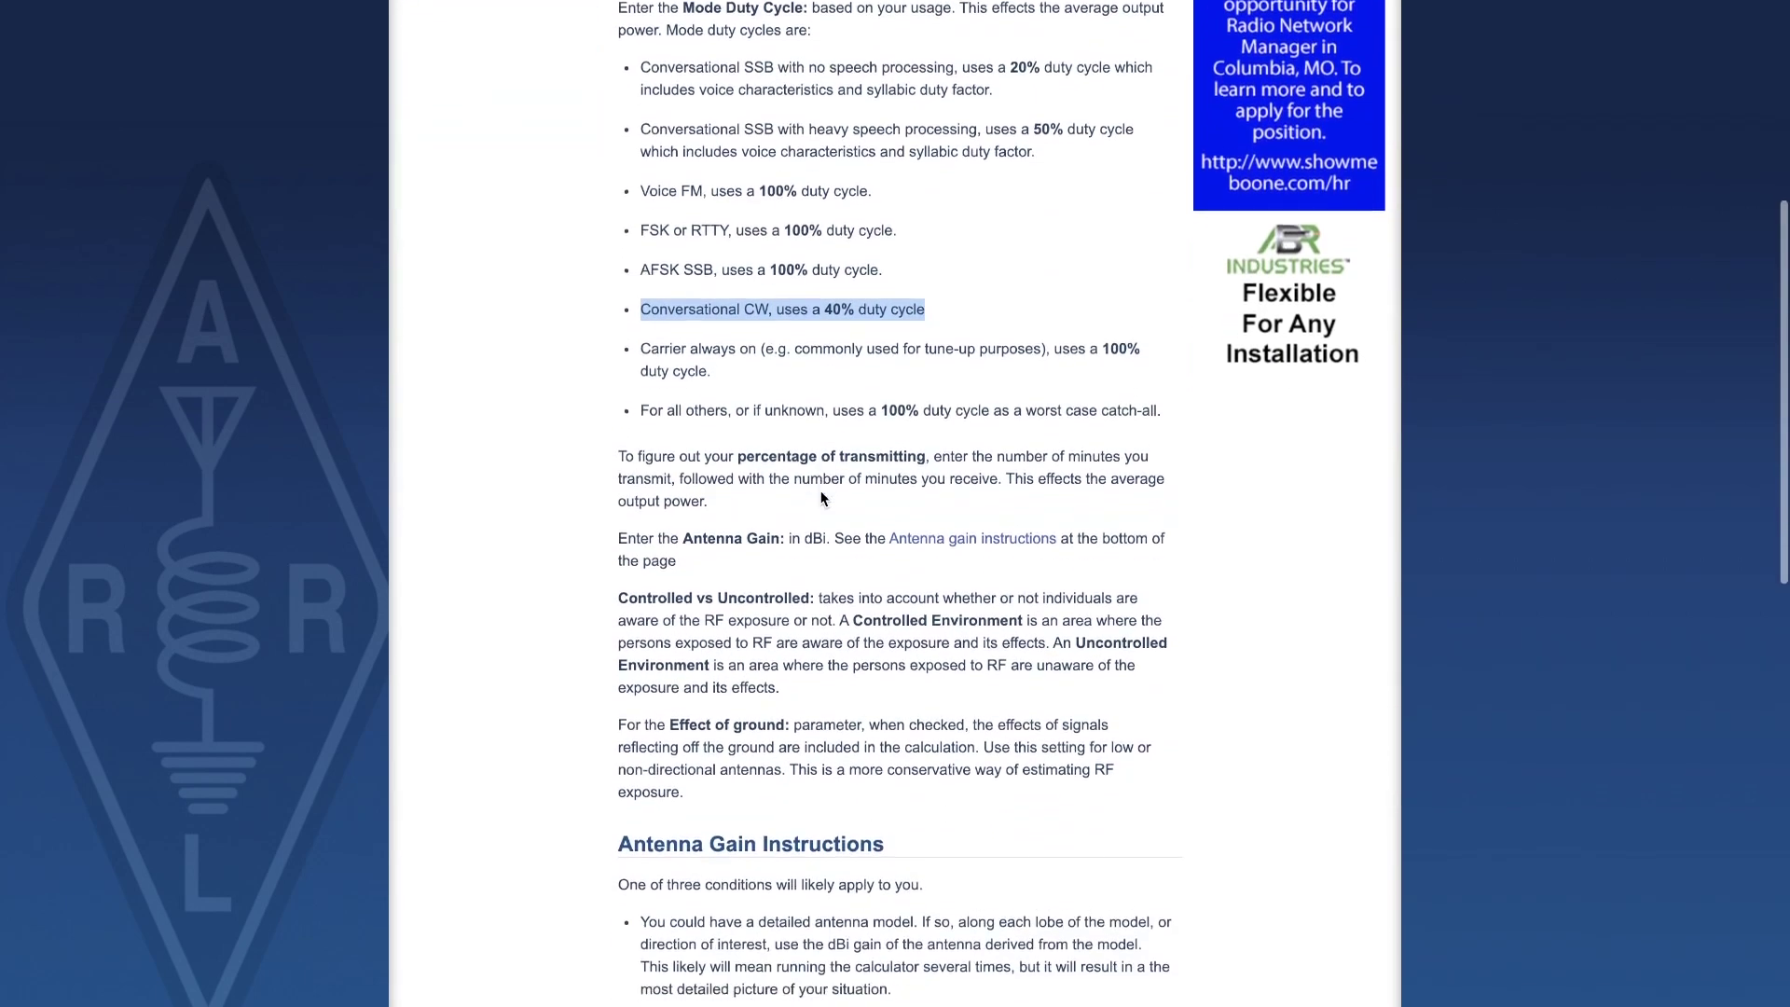
Read the explanations of percentage of transmitting, antenna gain, controlled versus uncontrolled environments and effect of ground.
scroll(821, 490, "up", 4)
scroll(820, 489, "down", 5)
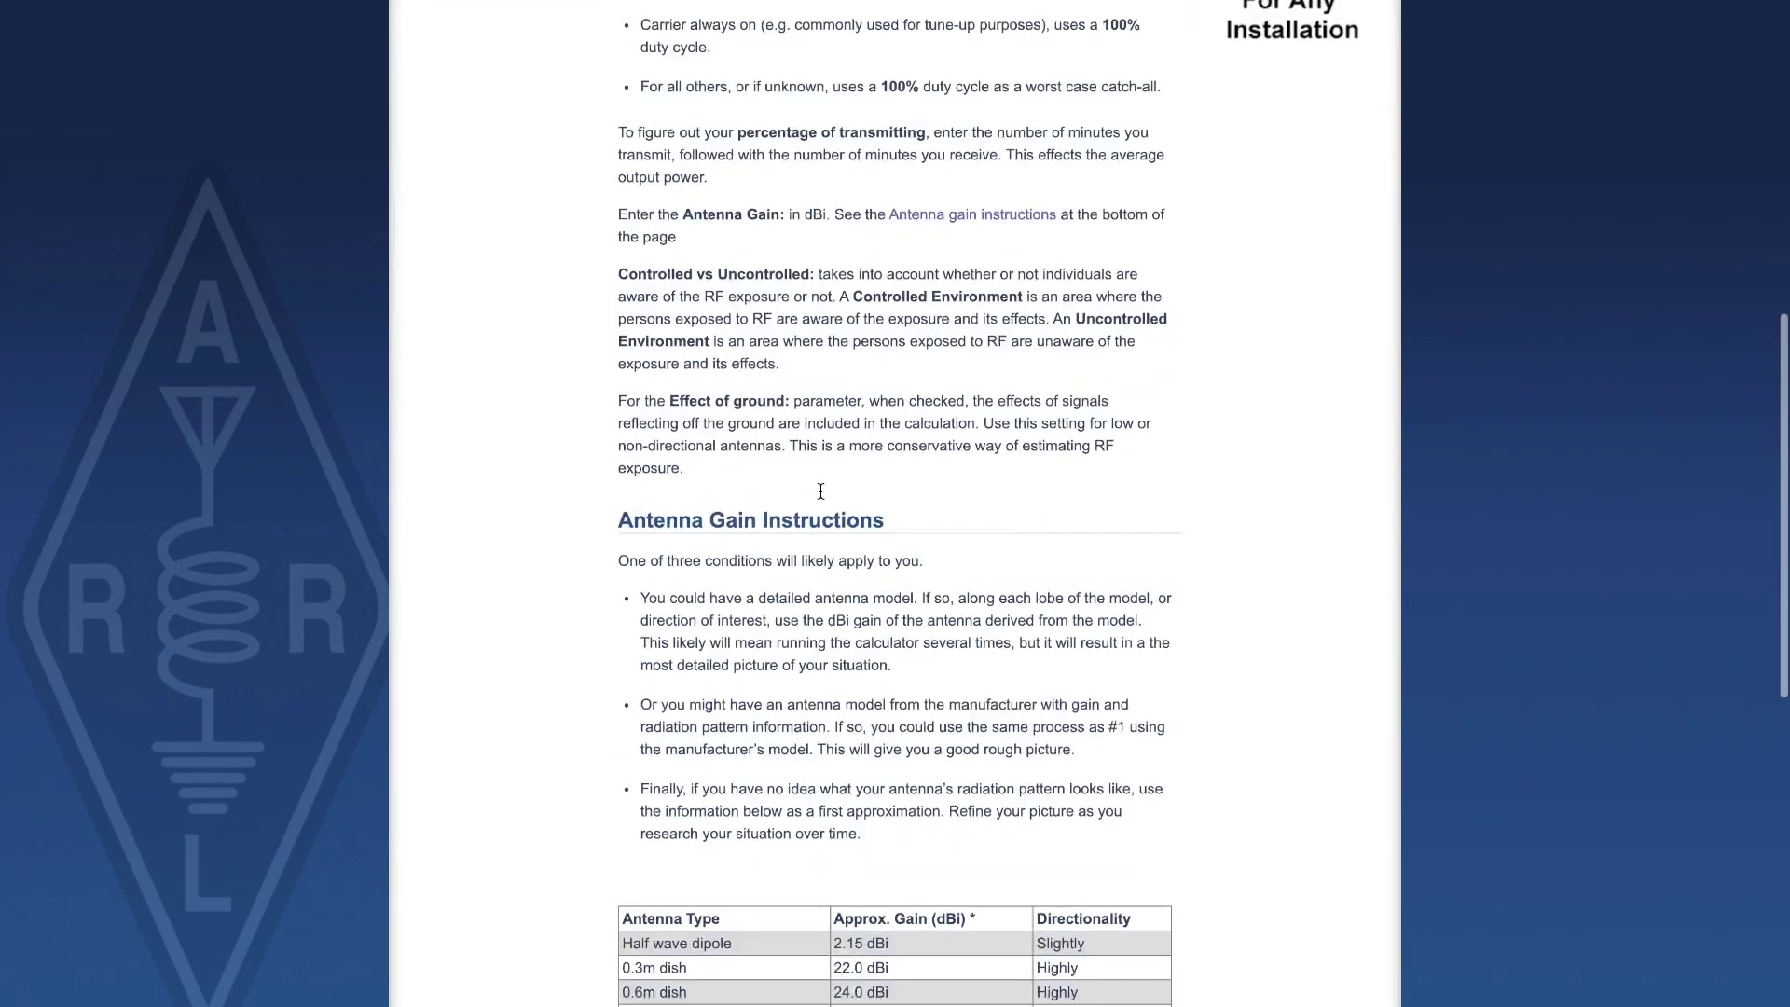
scroll(821, 491, "down", 1)
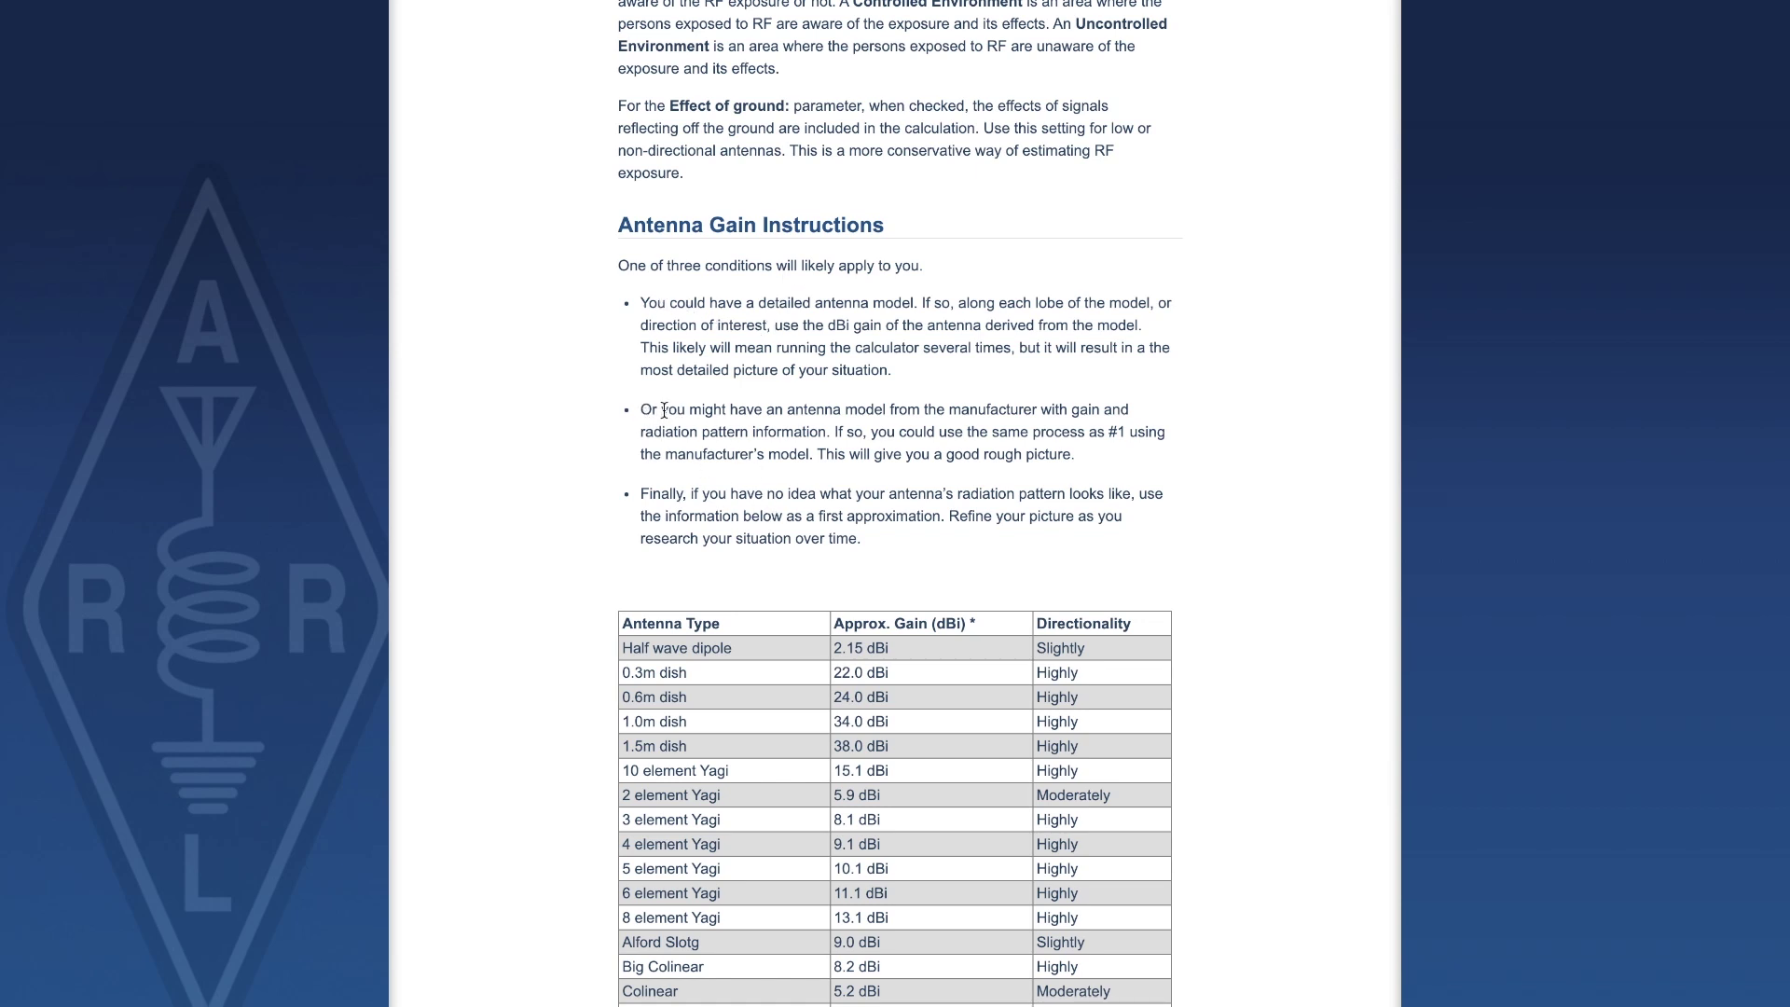
Read the Antenna Gain Instructions, highlighting the paragraph on using a manufacturer's antenna model, and continue to the antenna type table.
left_click_drag(645, 410, 1089, 473)
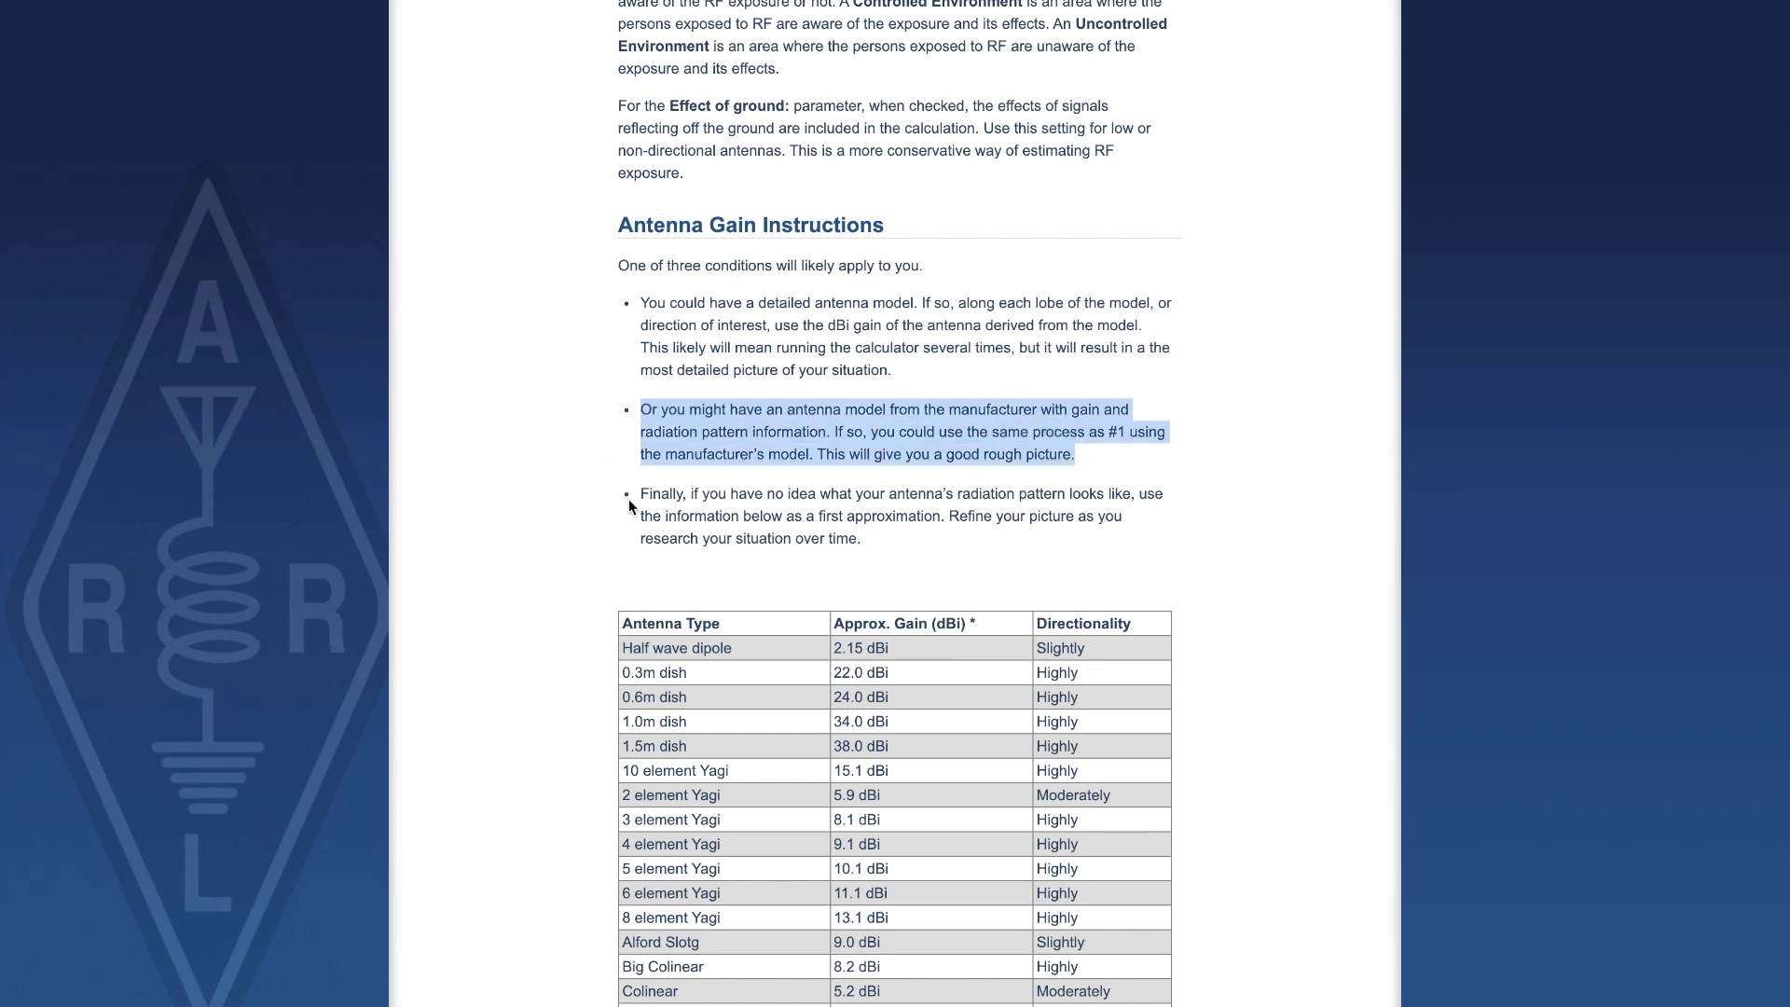
scroll(632, 660, "down", 2)
left_click(621, 453)
scroll(785, 646, "down", 1)
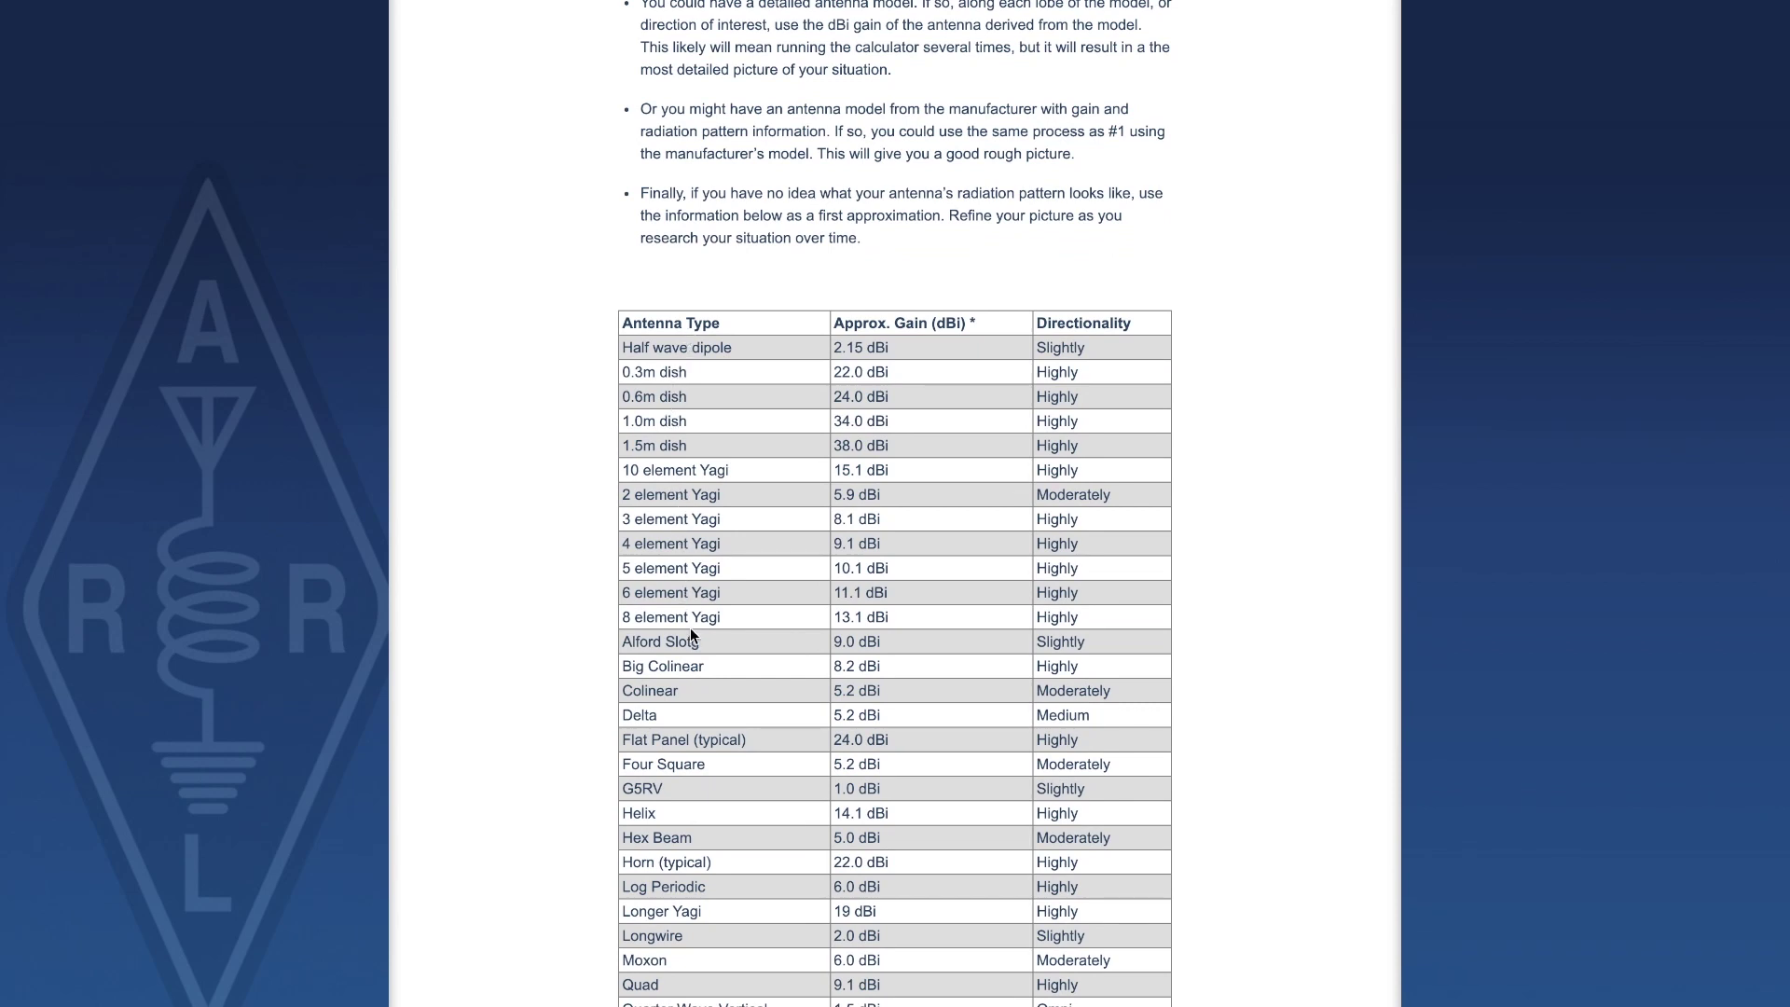
scroll(691, 634, "down", 1)
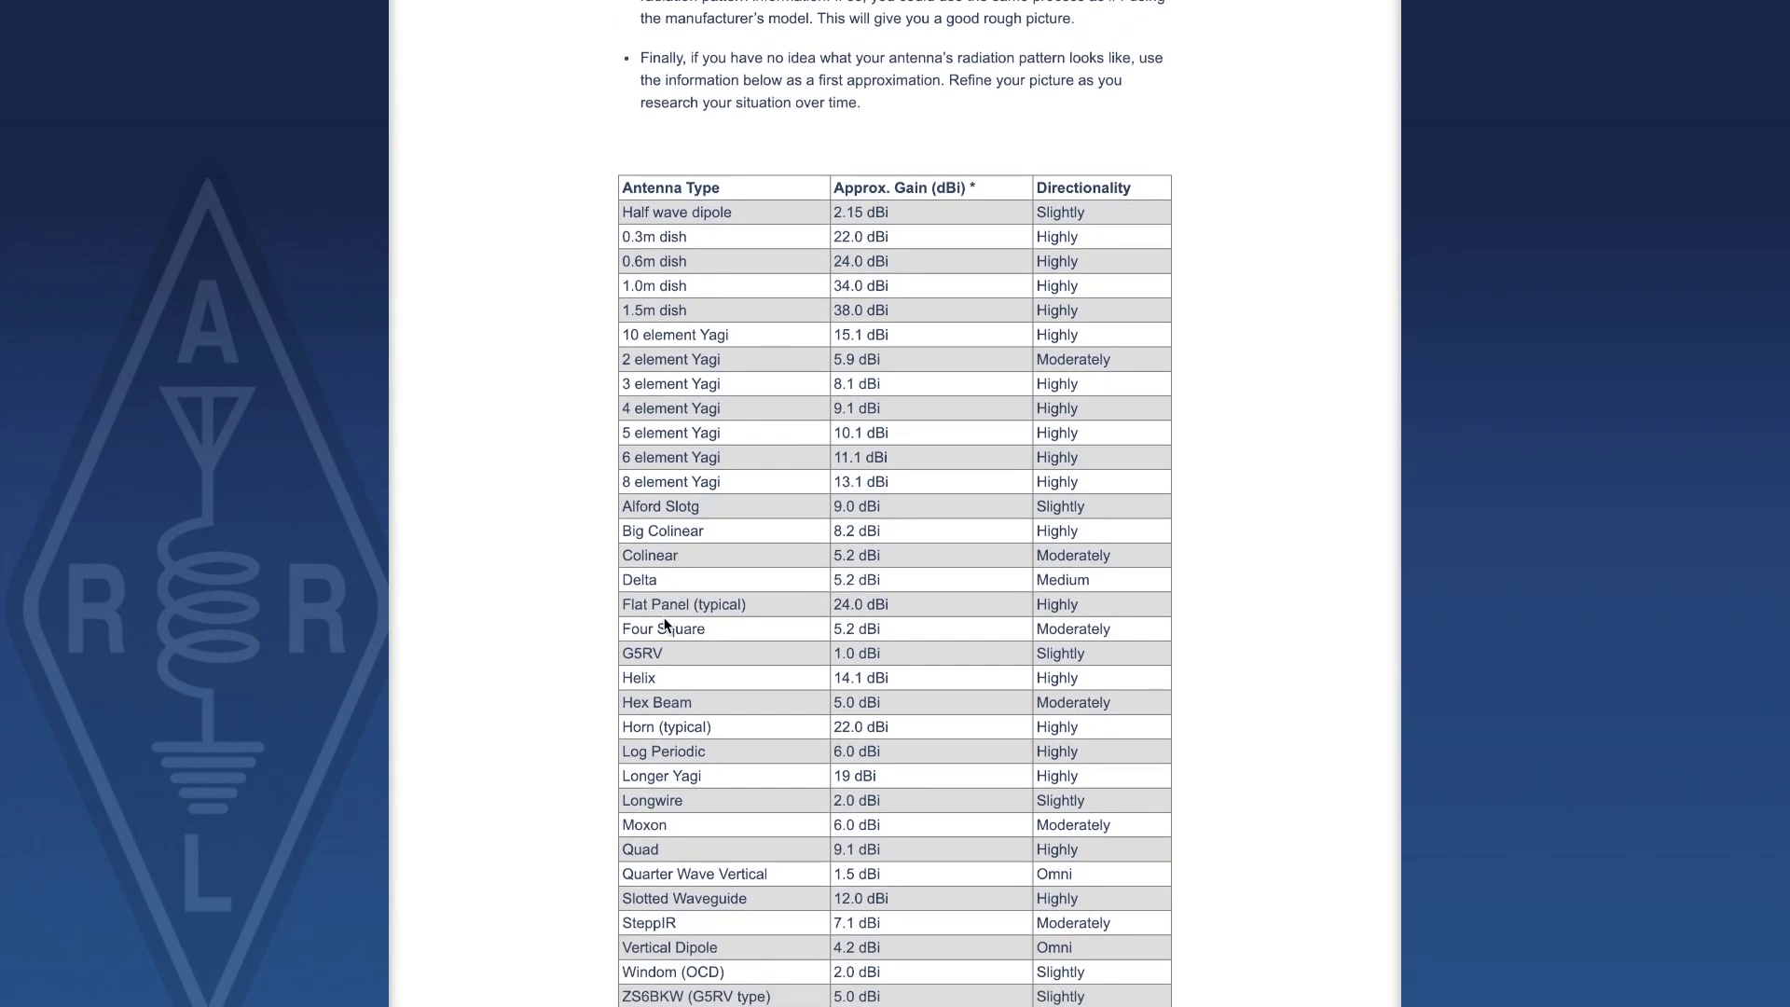
Look through the antenna type gain table, highlighting the Delta, Four Square and G5RV entries.
double_click(644, 580)
scroll(644, 667, "down", 1)
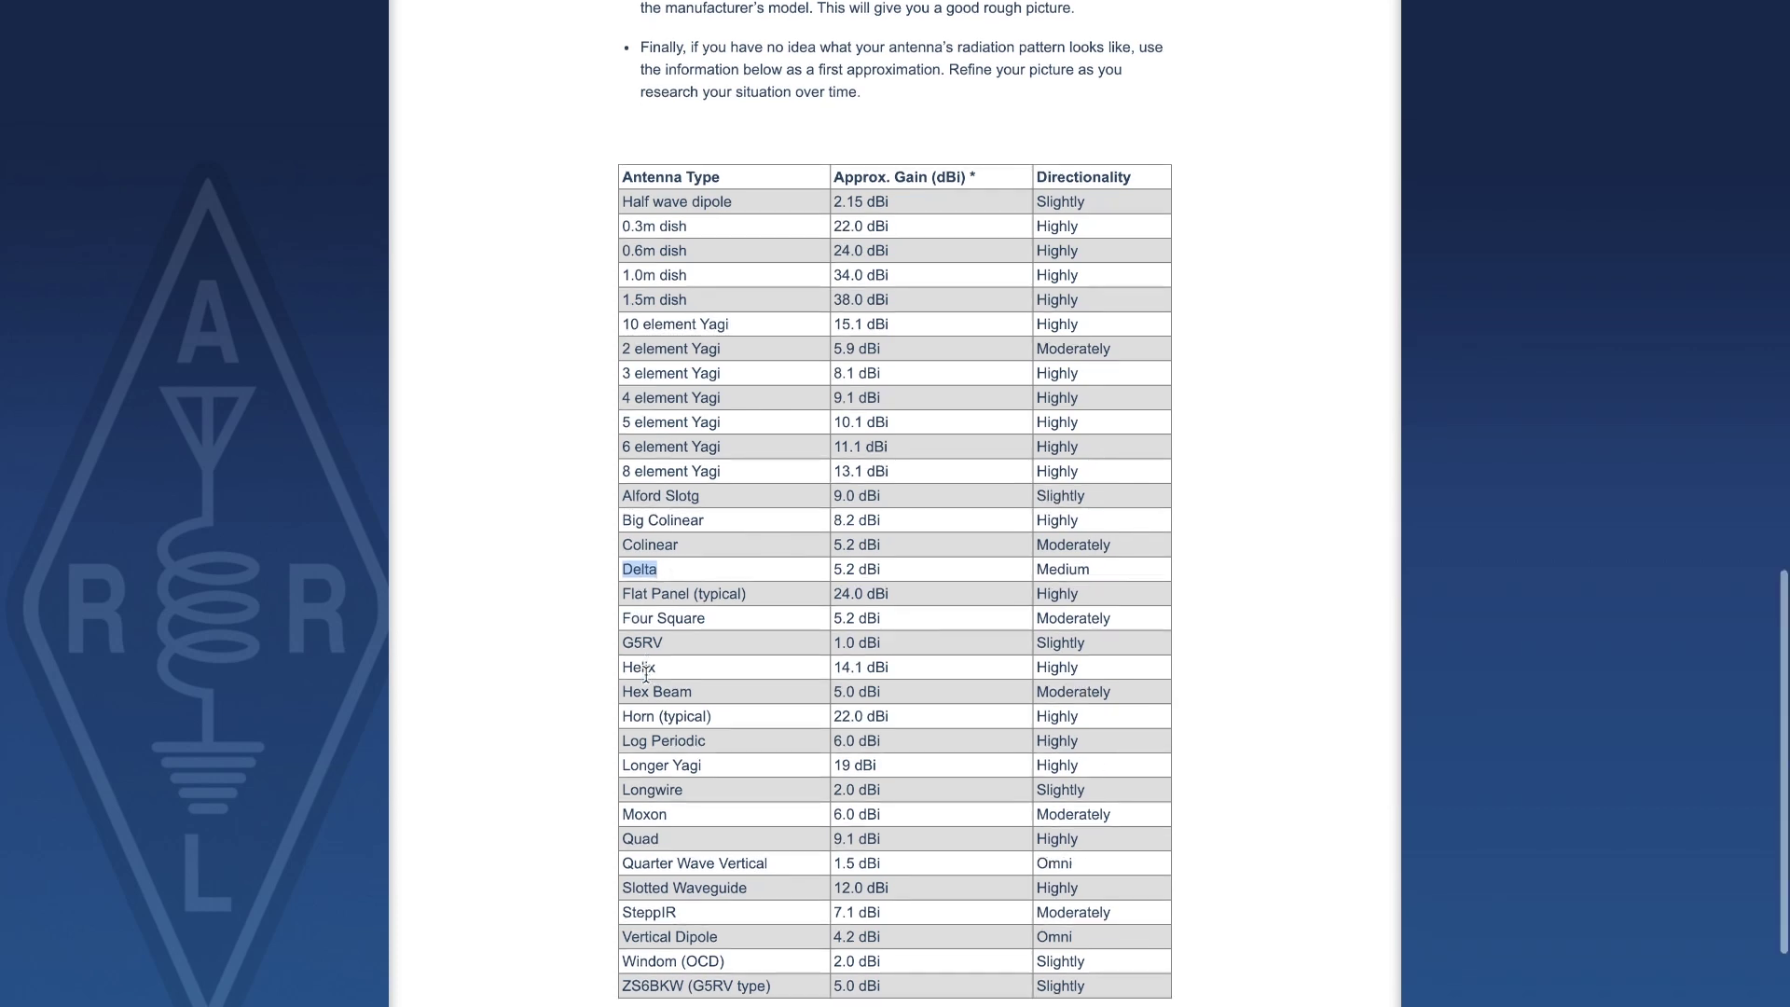
double_click(657, 615)
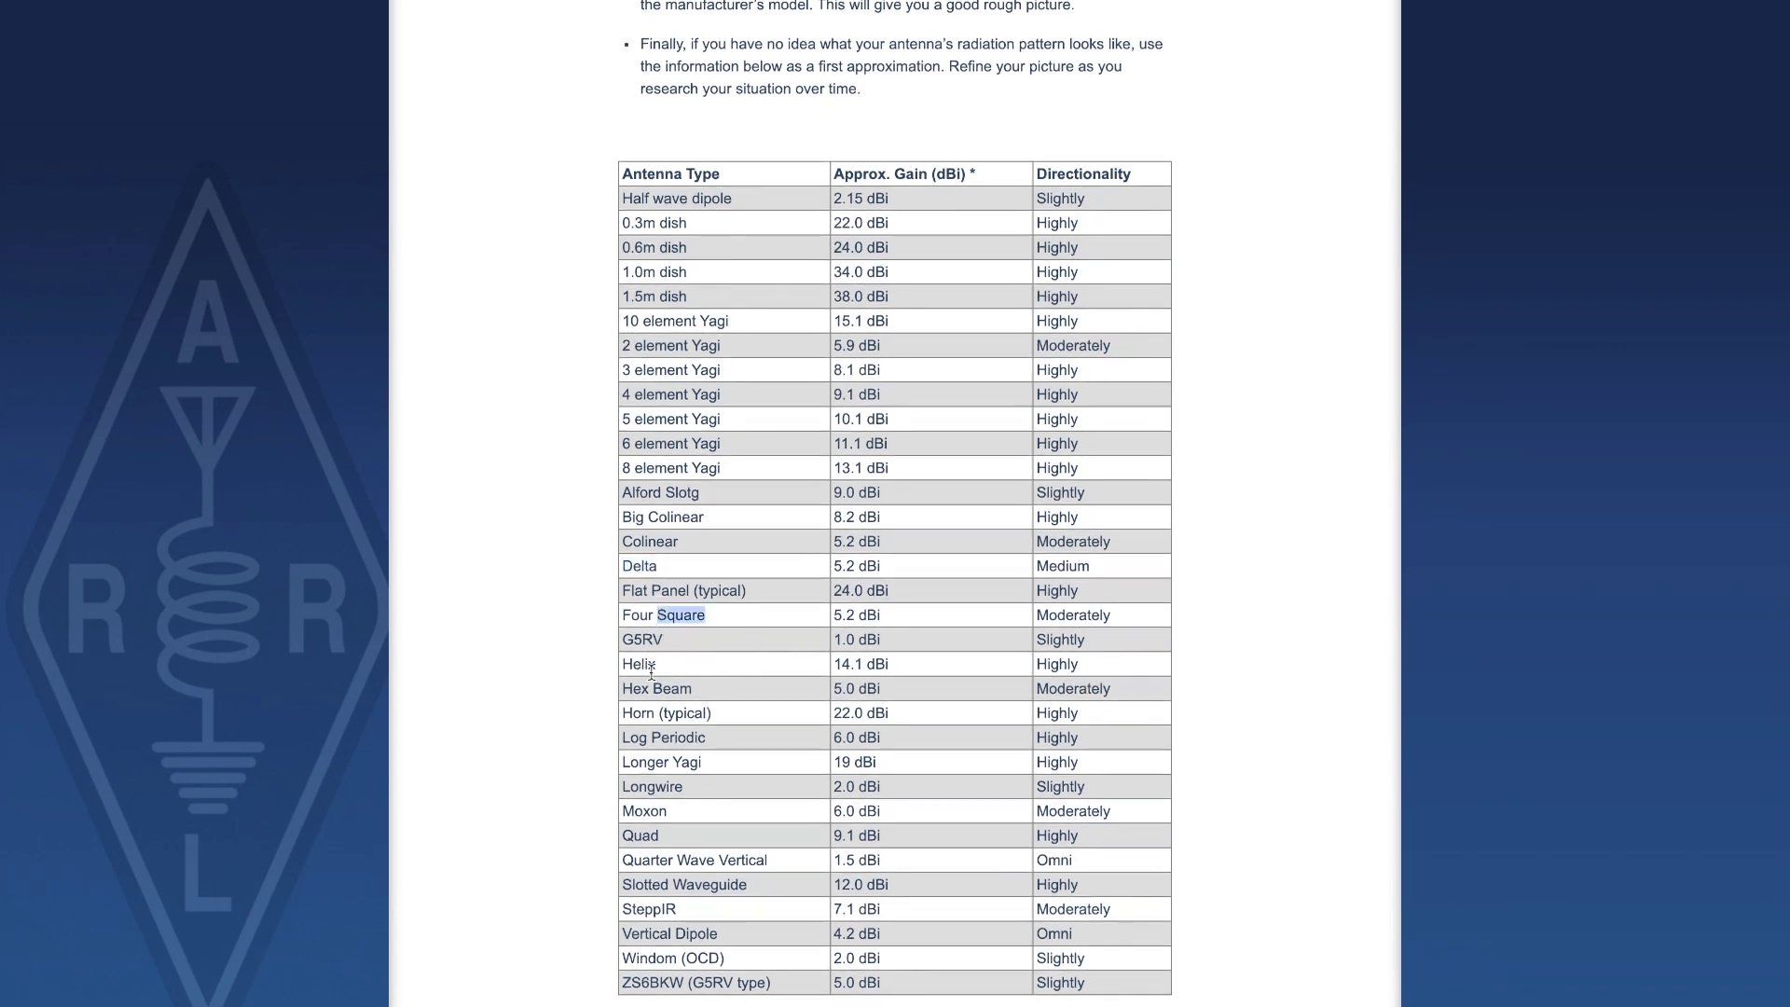
double_click(638, 639)
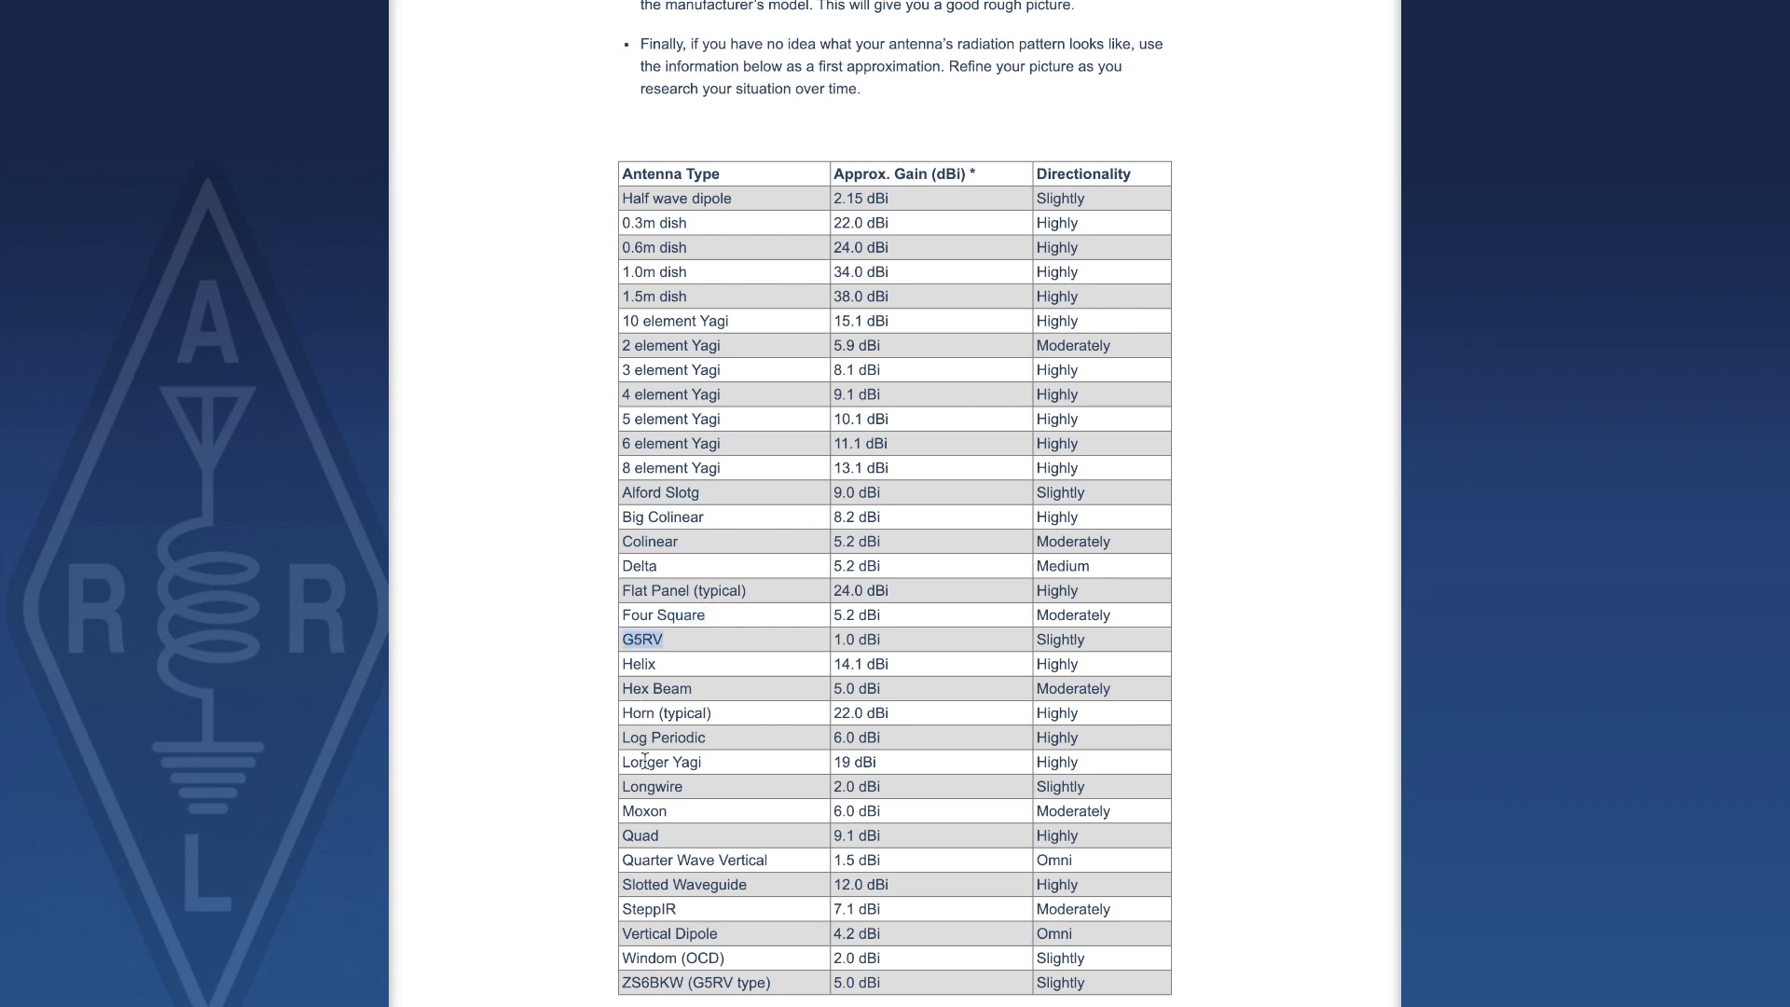
triple_click(713, 711)
left_click(719, 703)
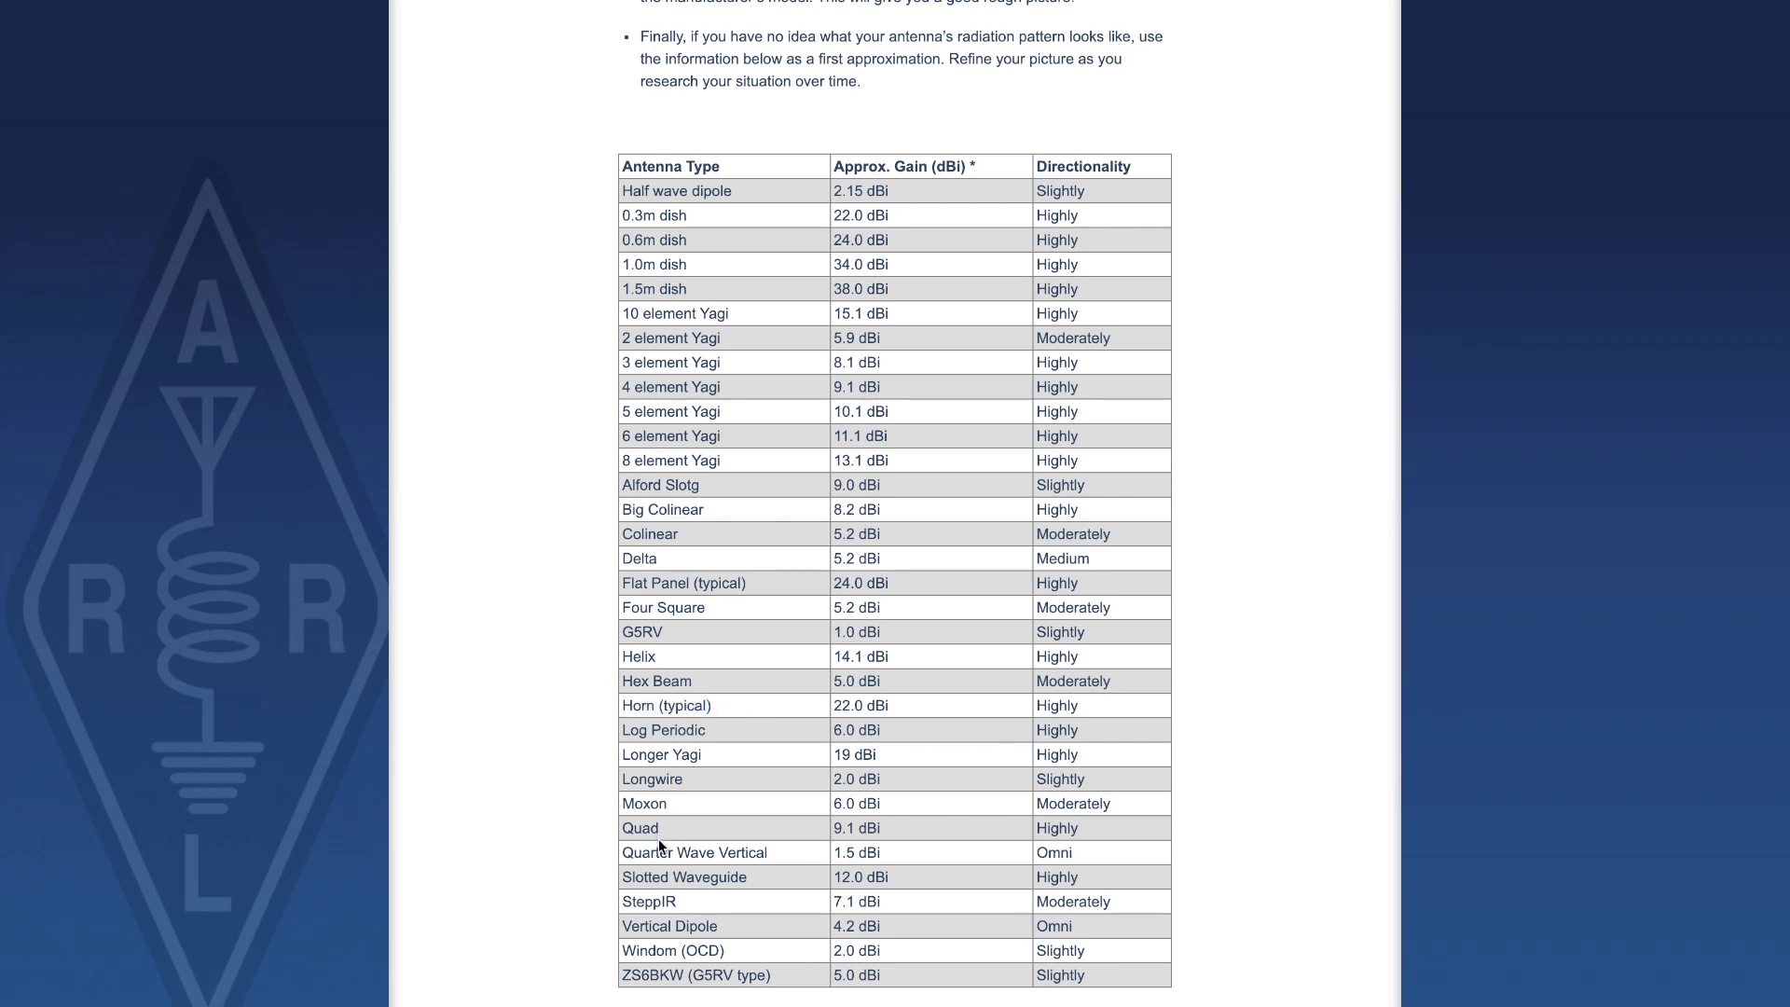
Compare the ZS6BKW (G5RV type) entry with the G5RV entry by highlighting each, and return to the start of the page.
scroll(659, 837, "down", 1)
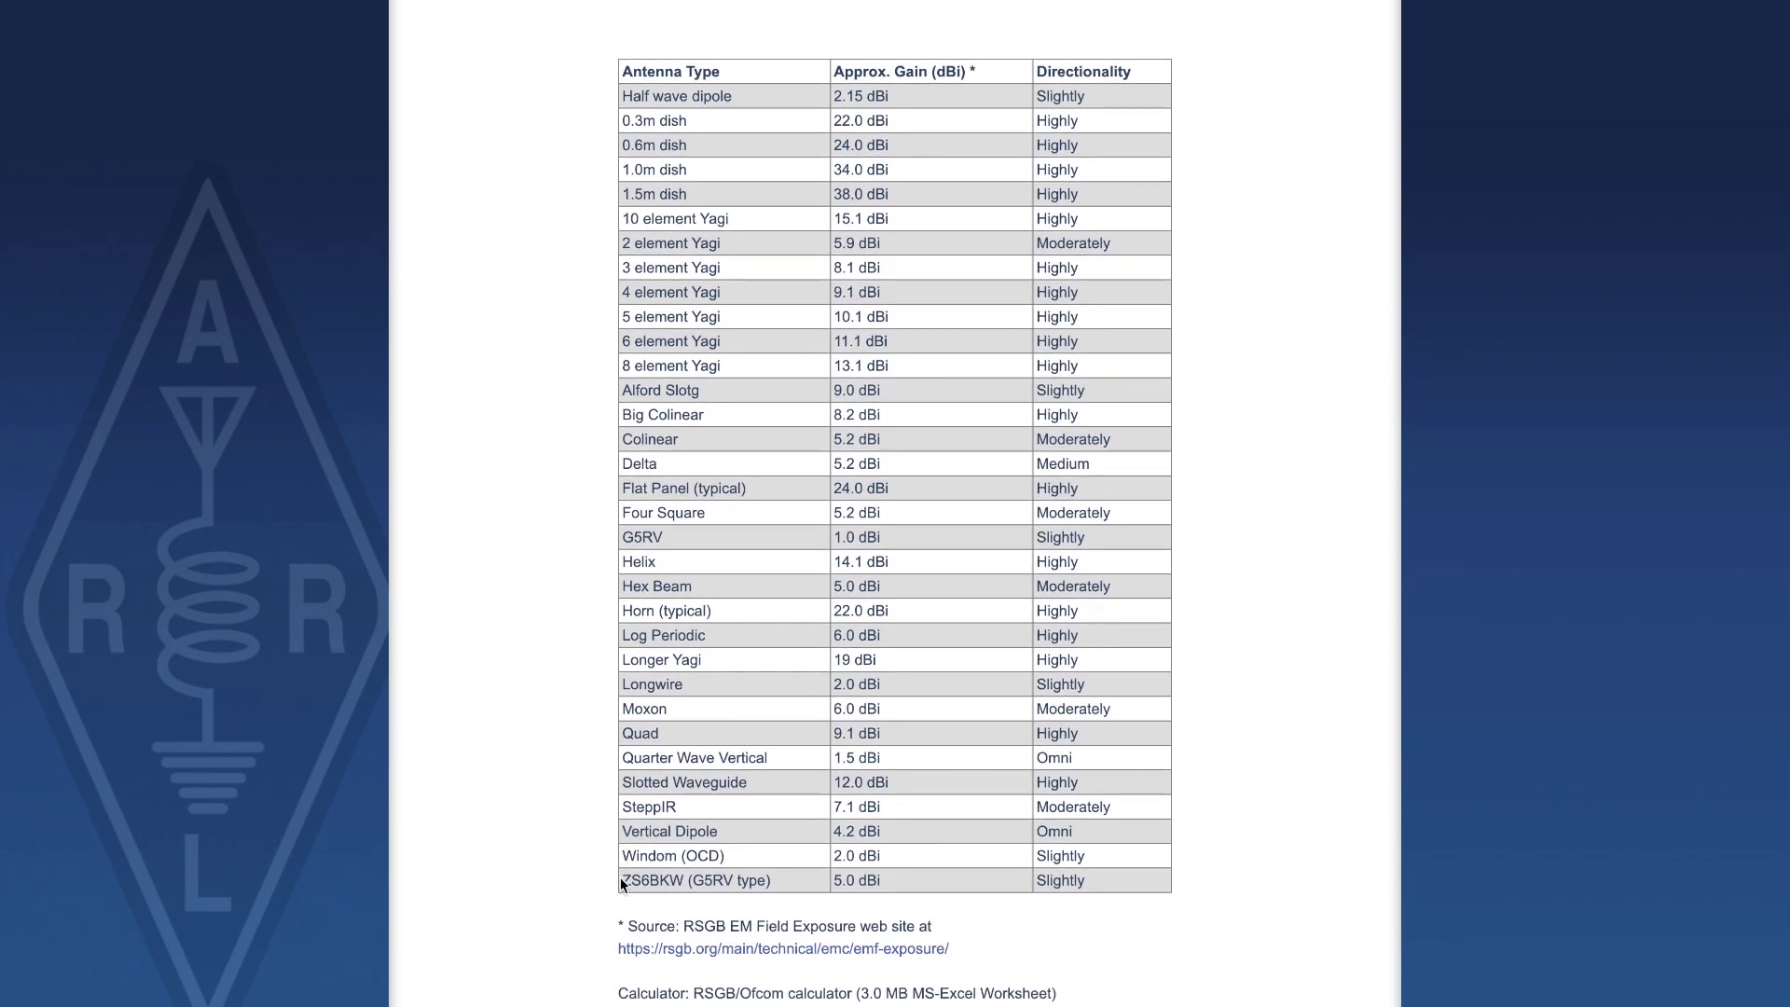
left_click_drag(621, 878, 770, 880)
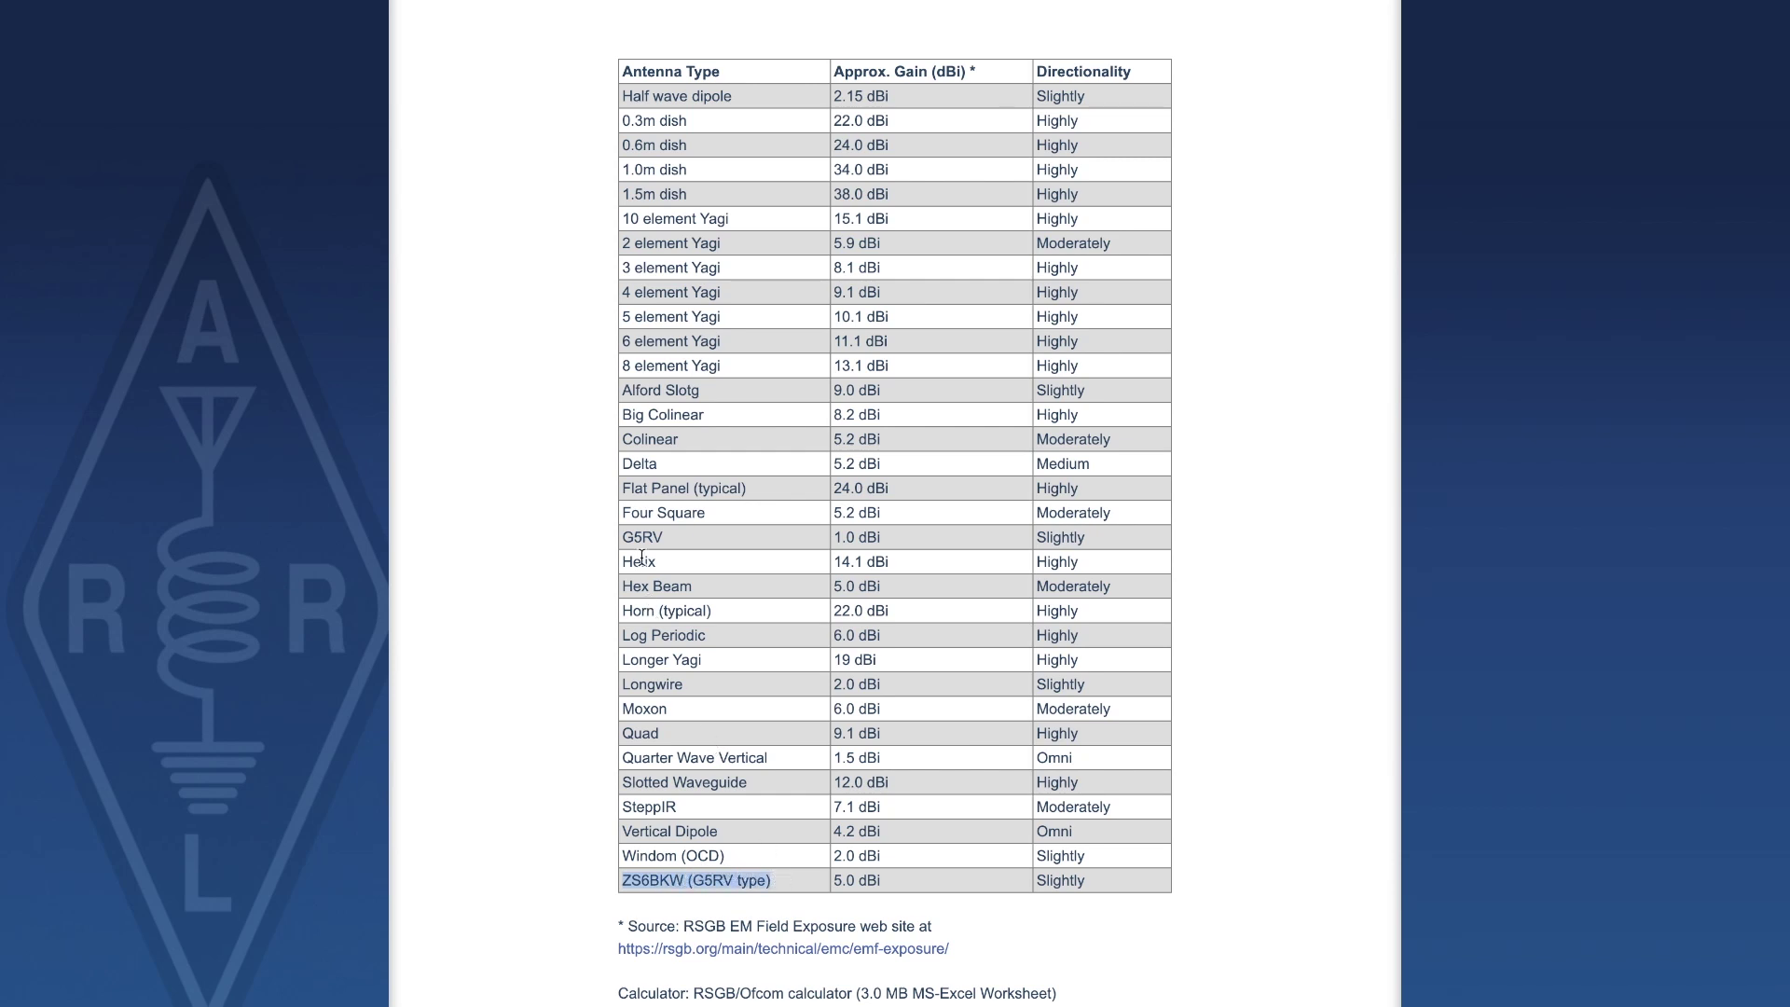
double_click(641, 536)
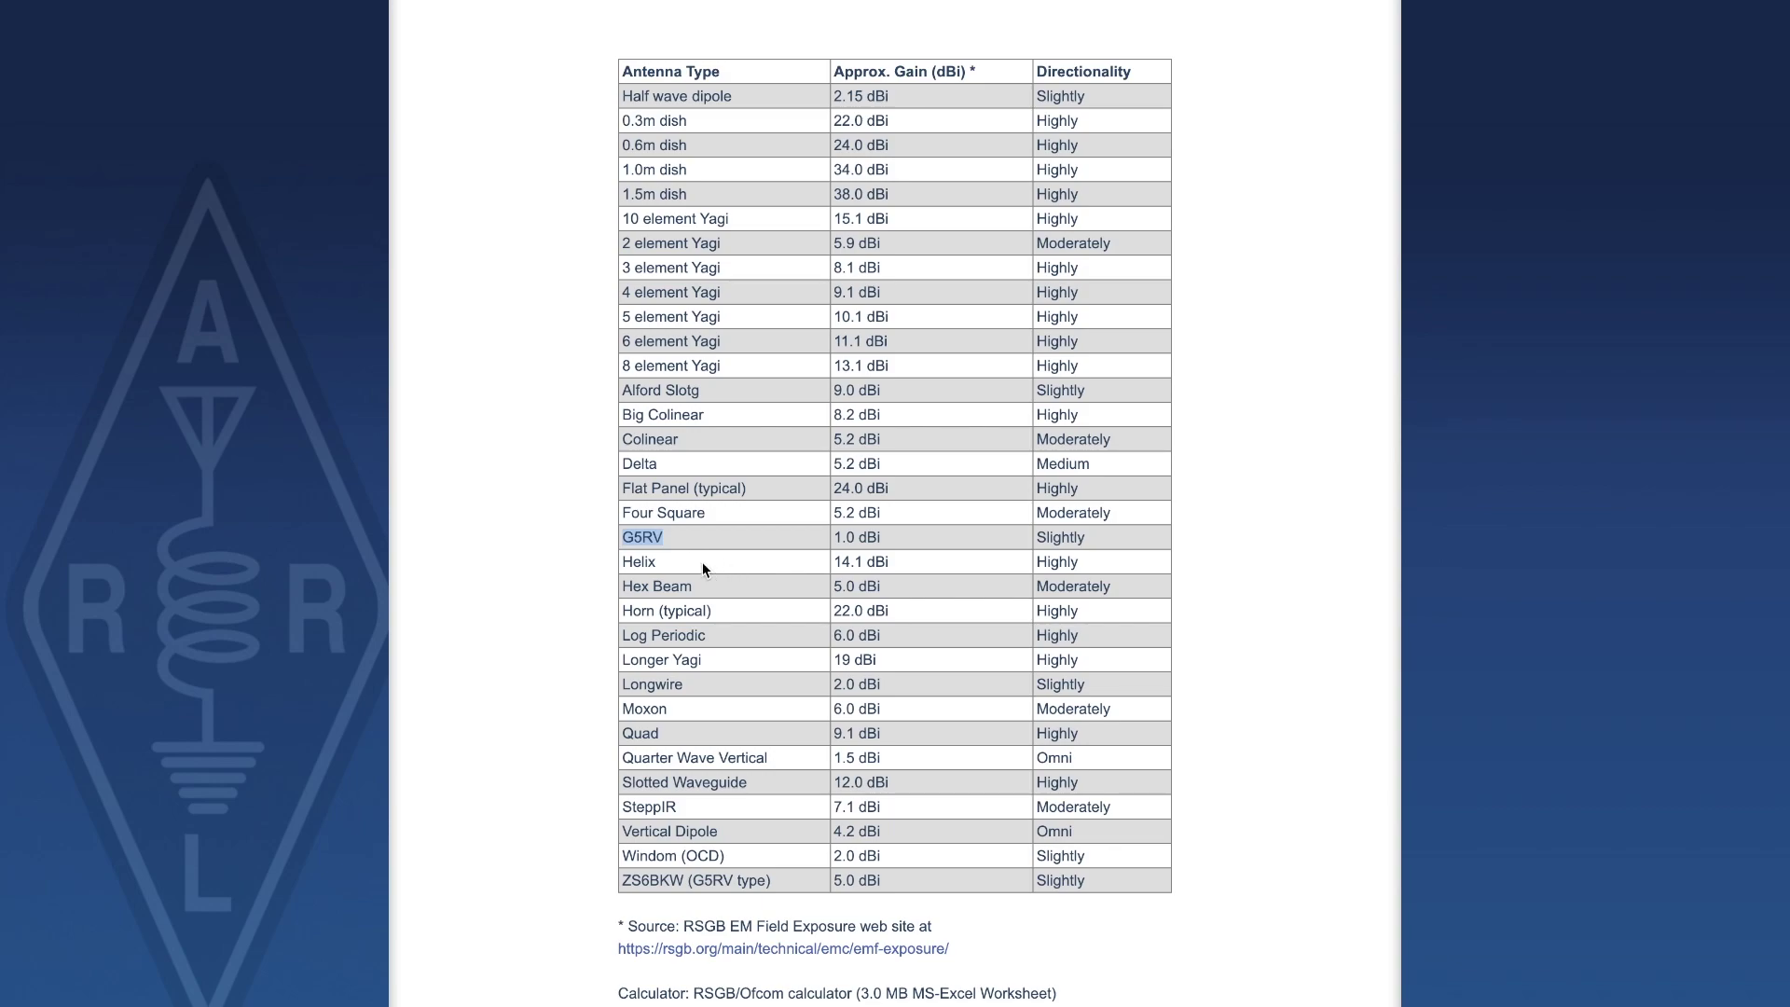
scroll(724, 610, "up", 15)
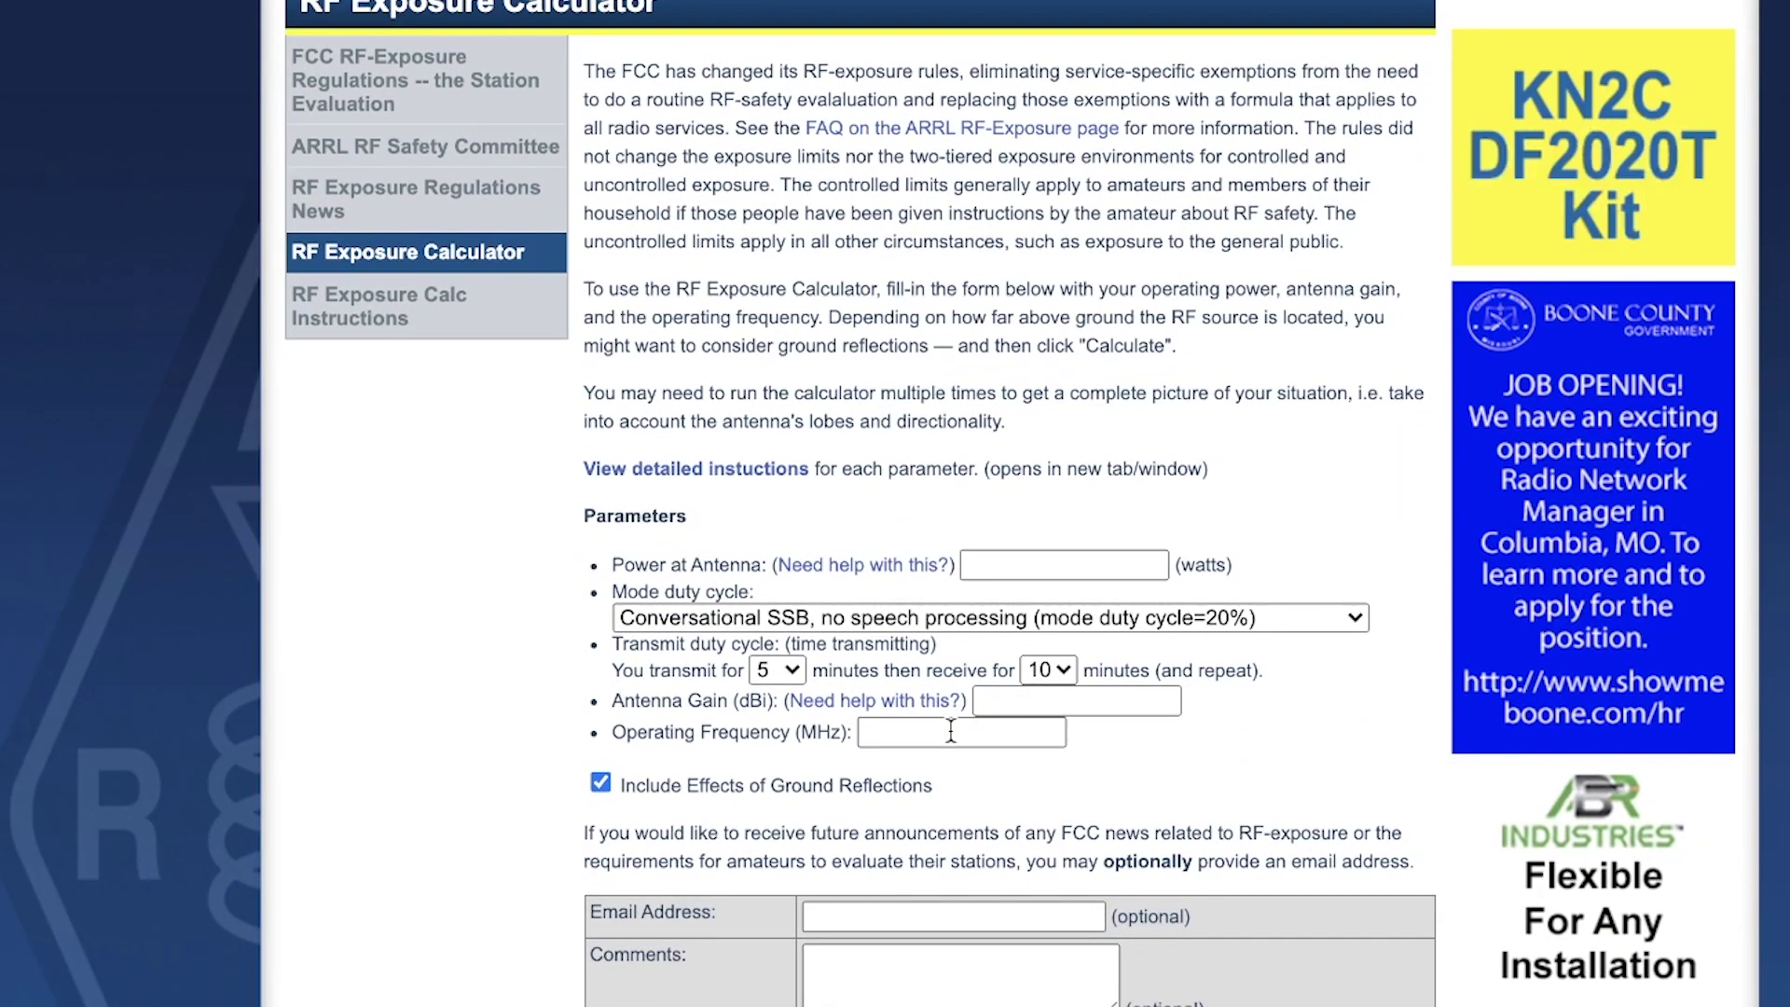
Set the power at the antenna to 50 watts in the calculator's parameters.
scroll(1038, 326, "down", 1)
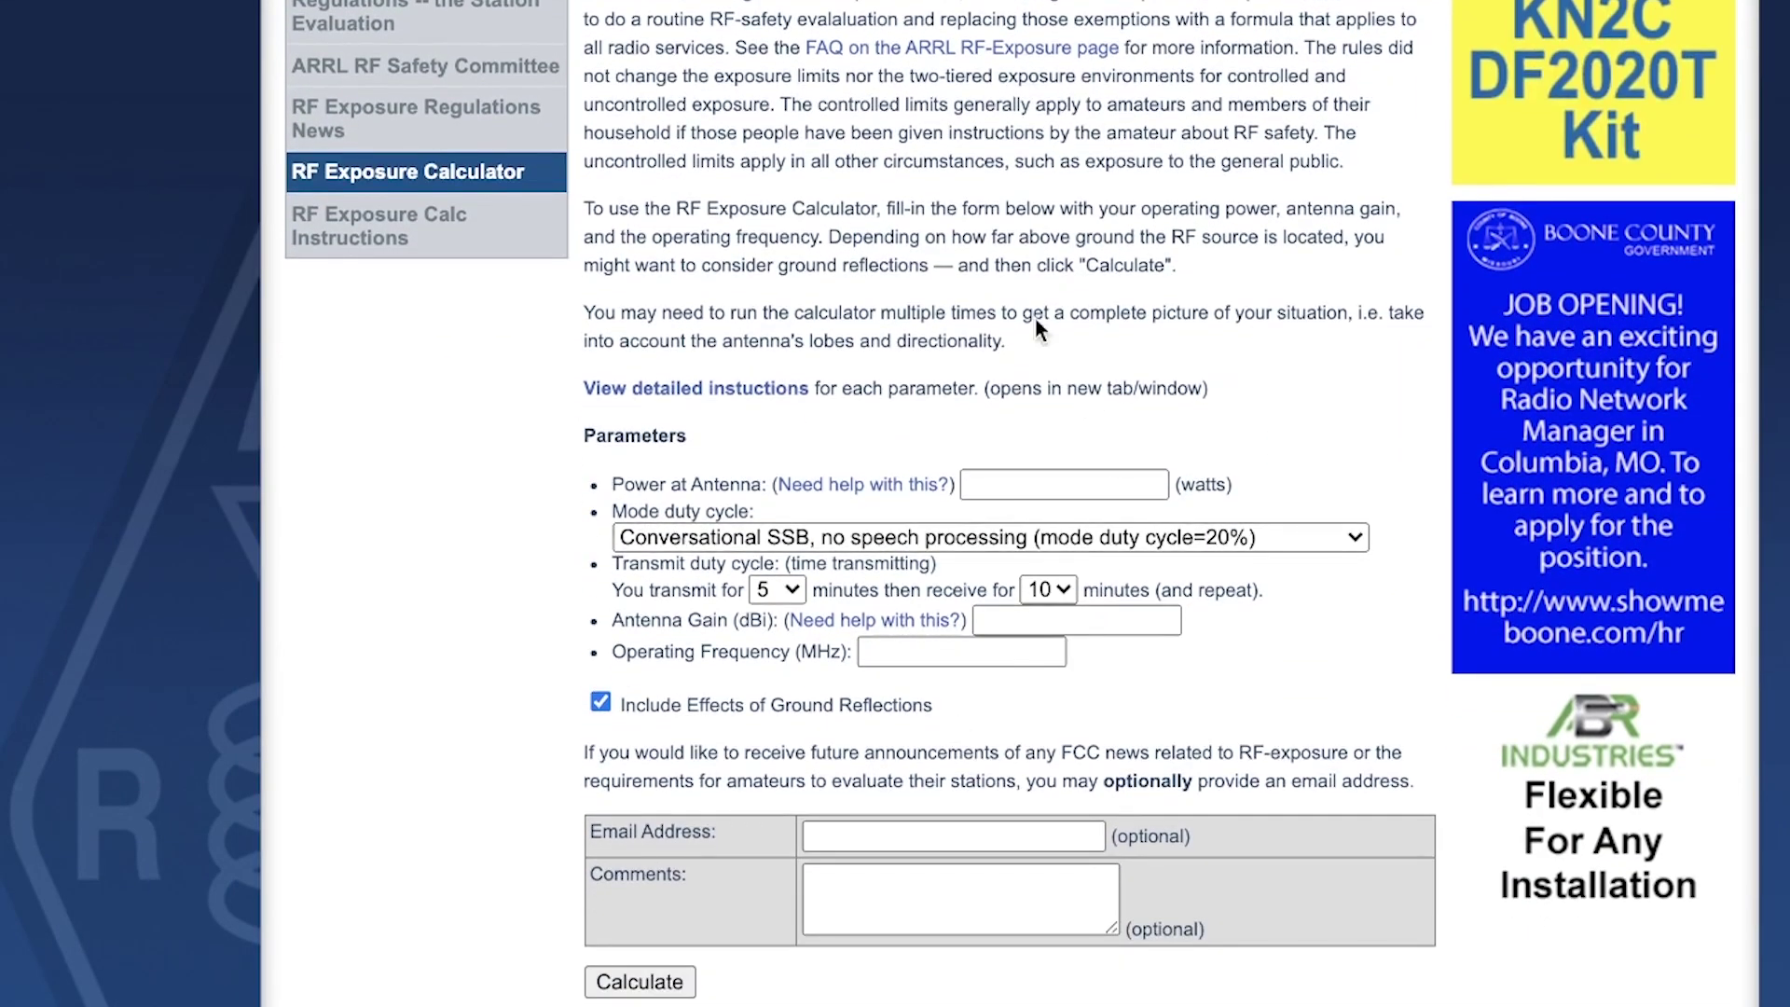
left_click(1143, 484)
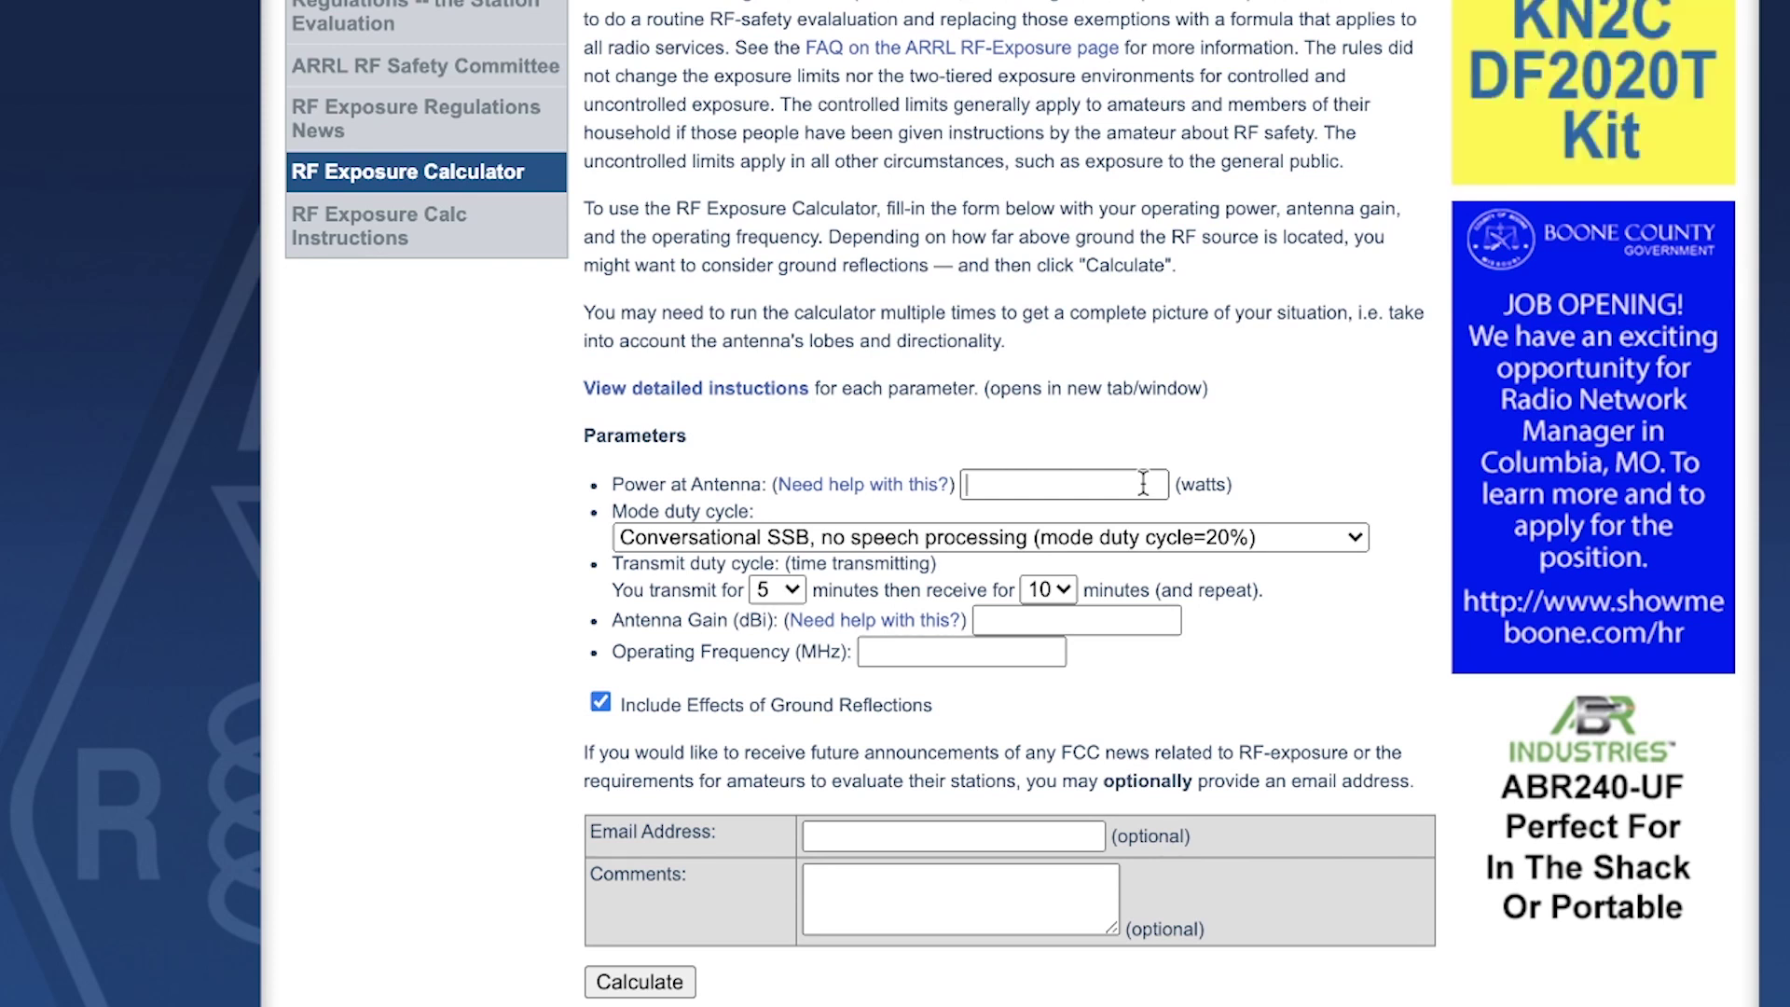
type("50")
left_click(794, 141)
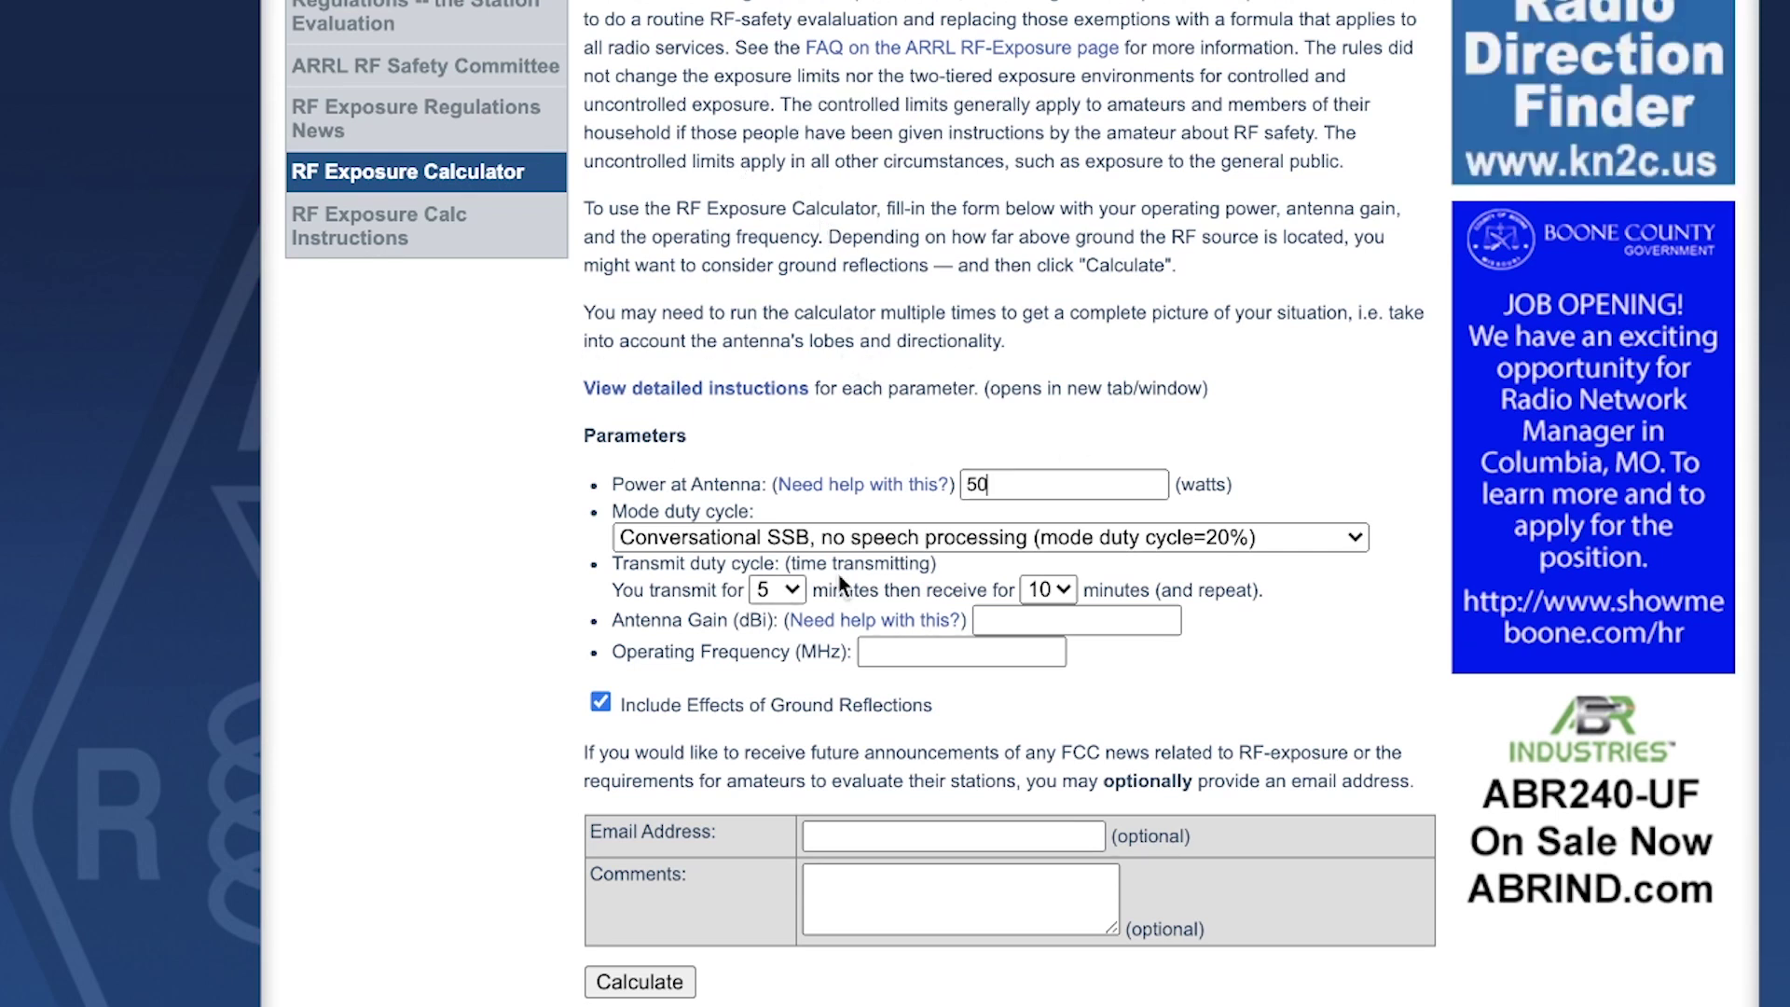
Try the heavy speech processing SSB mode duty cycle (50%), and set it back to Conversational SSB with no speech processing (20%).
left_click(970, 535)
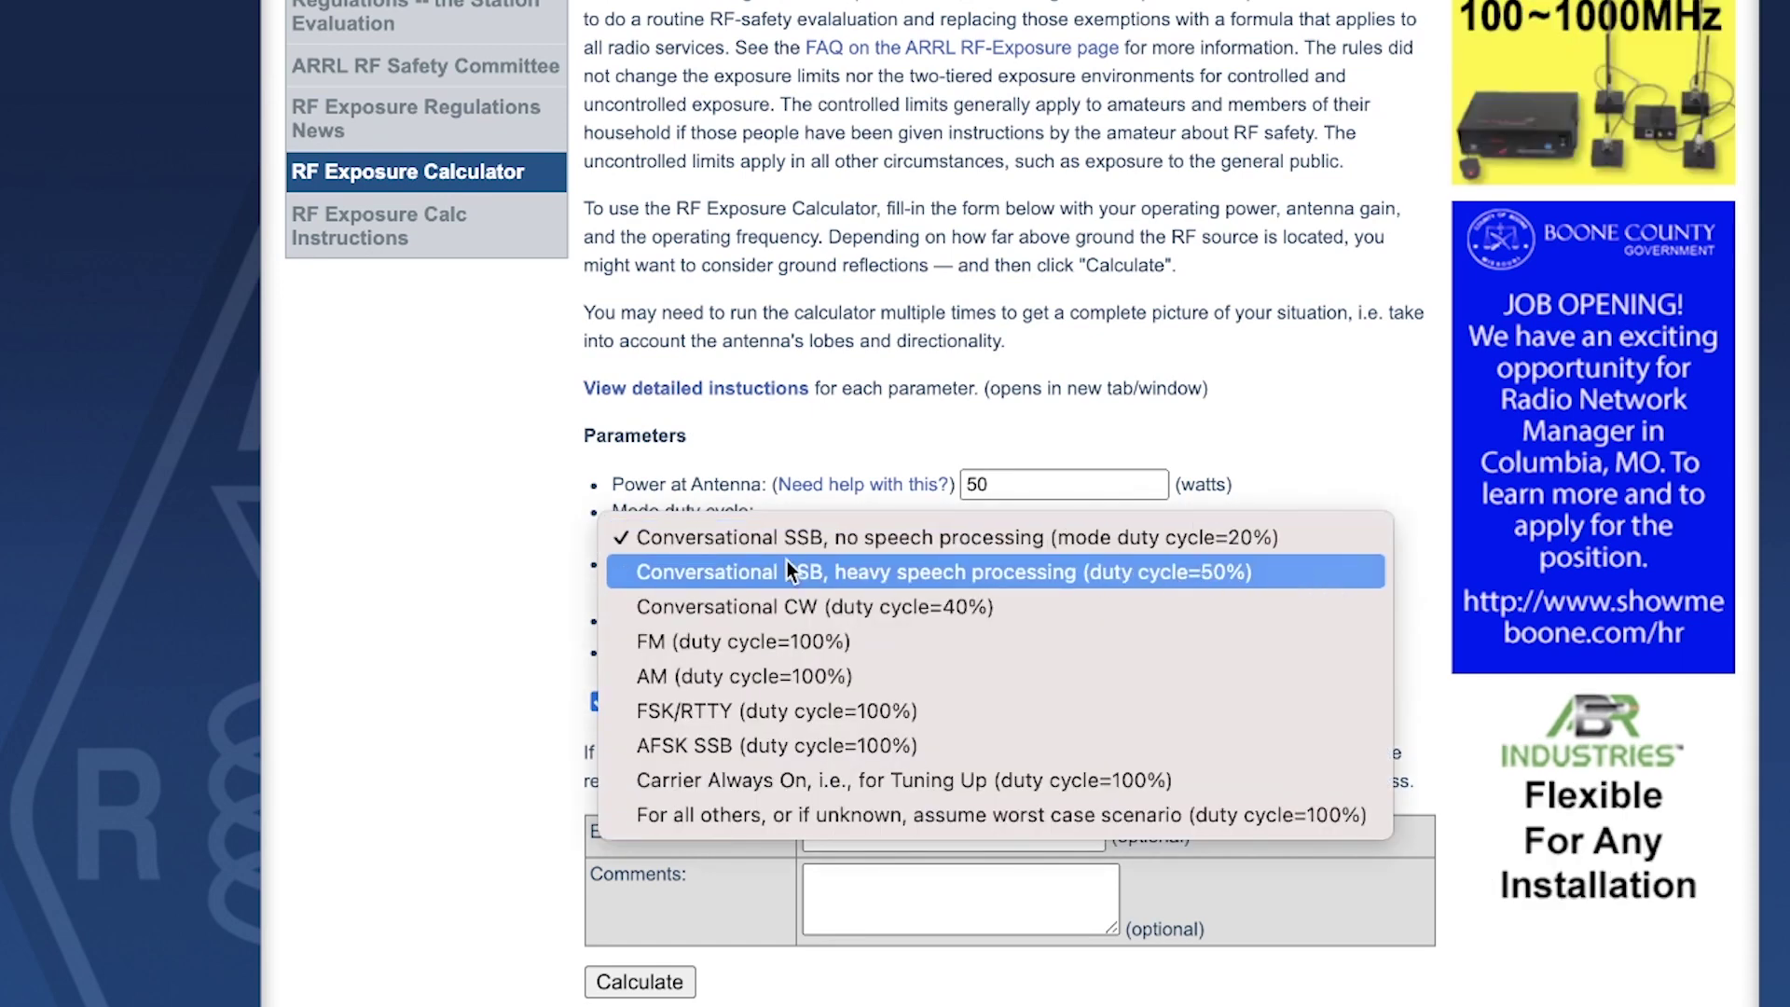
left_click(858, 570)
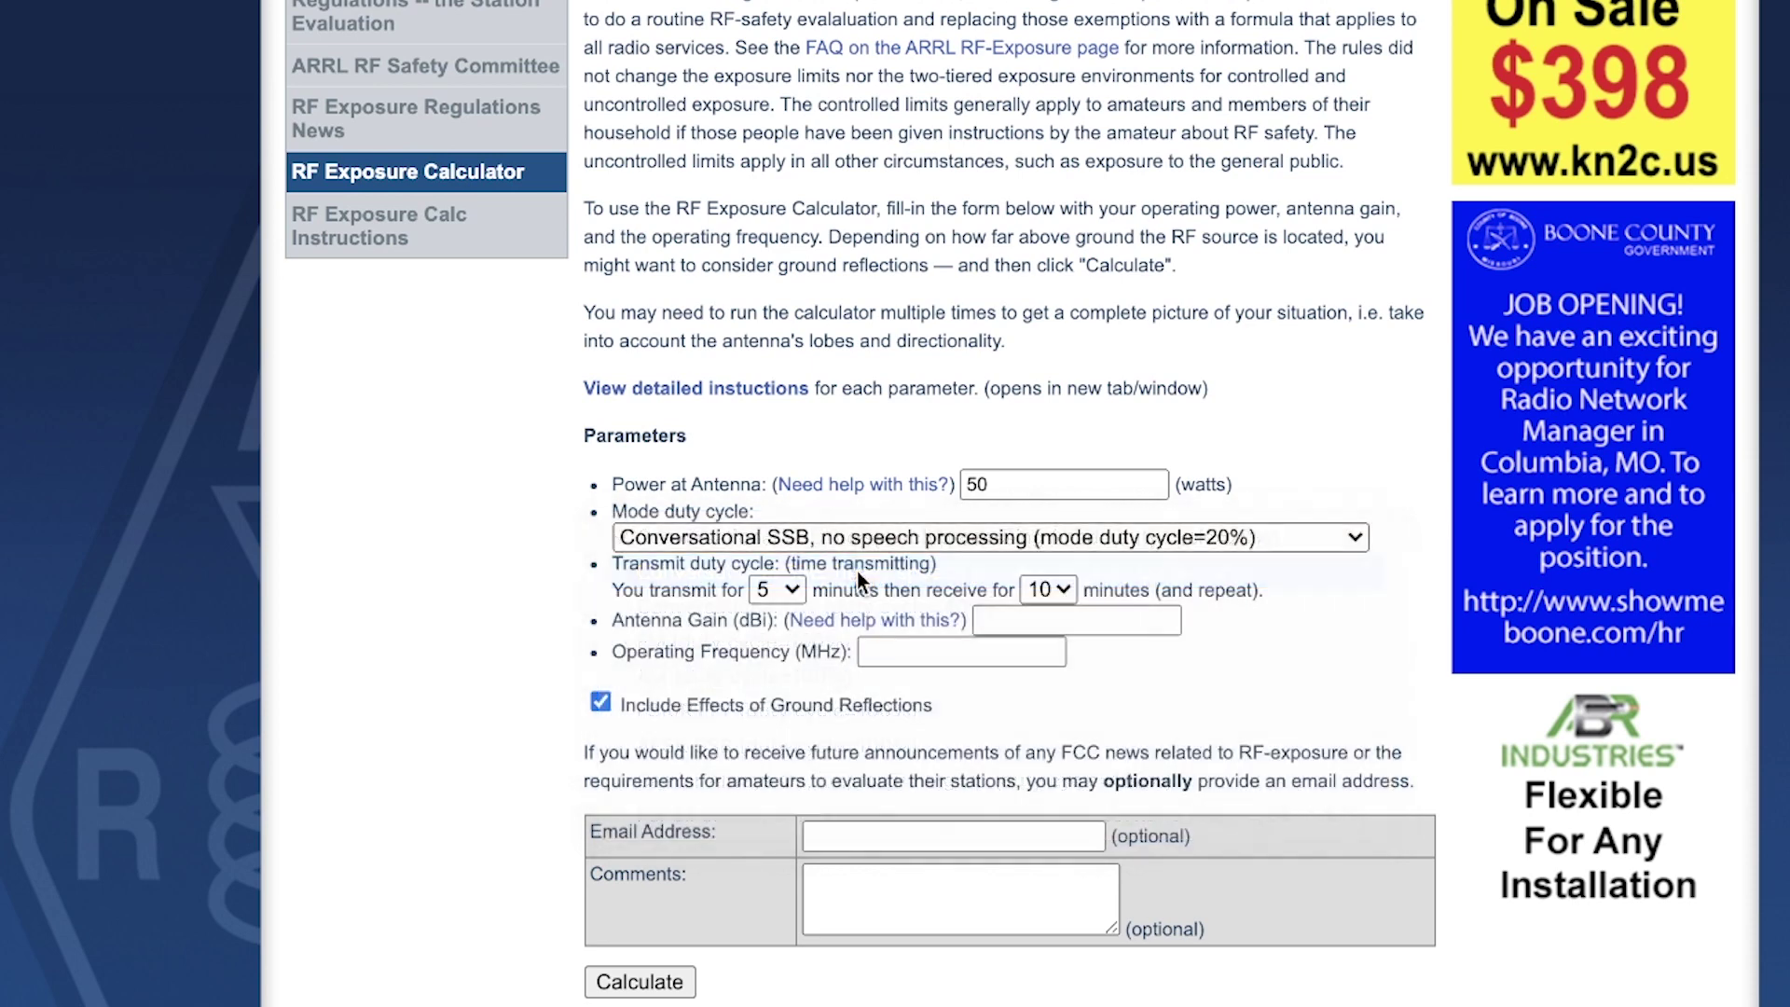
left_click(912, 535)
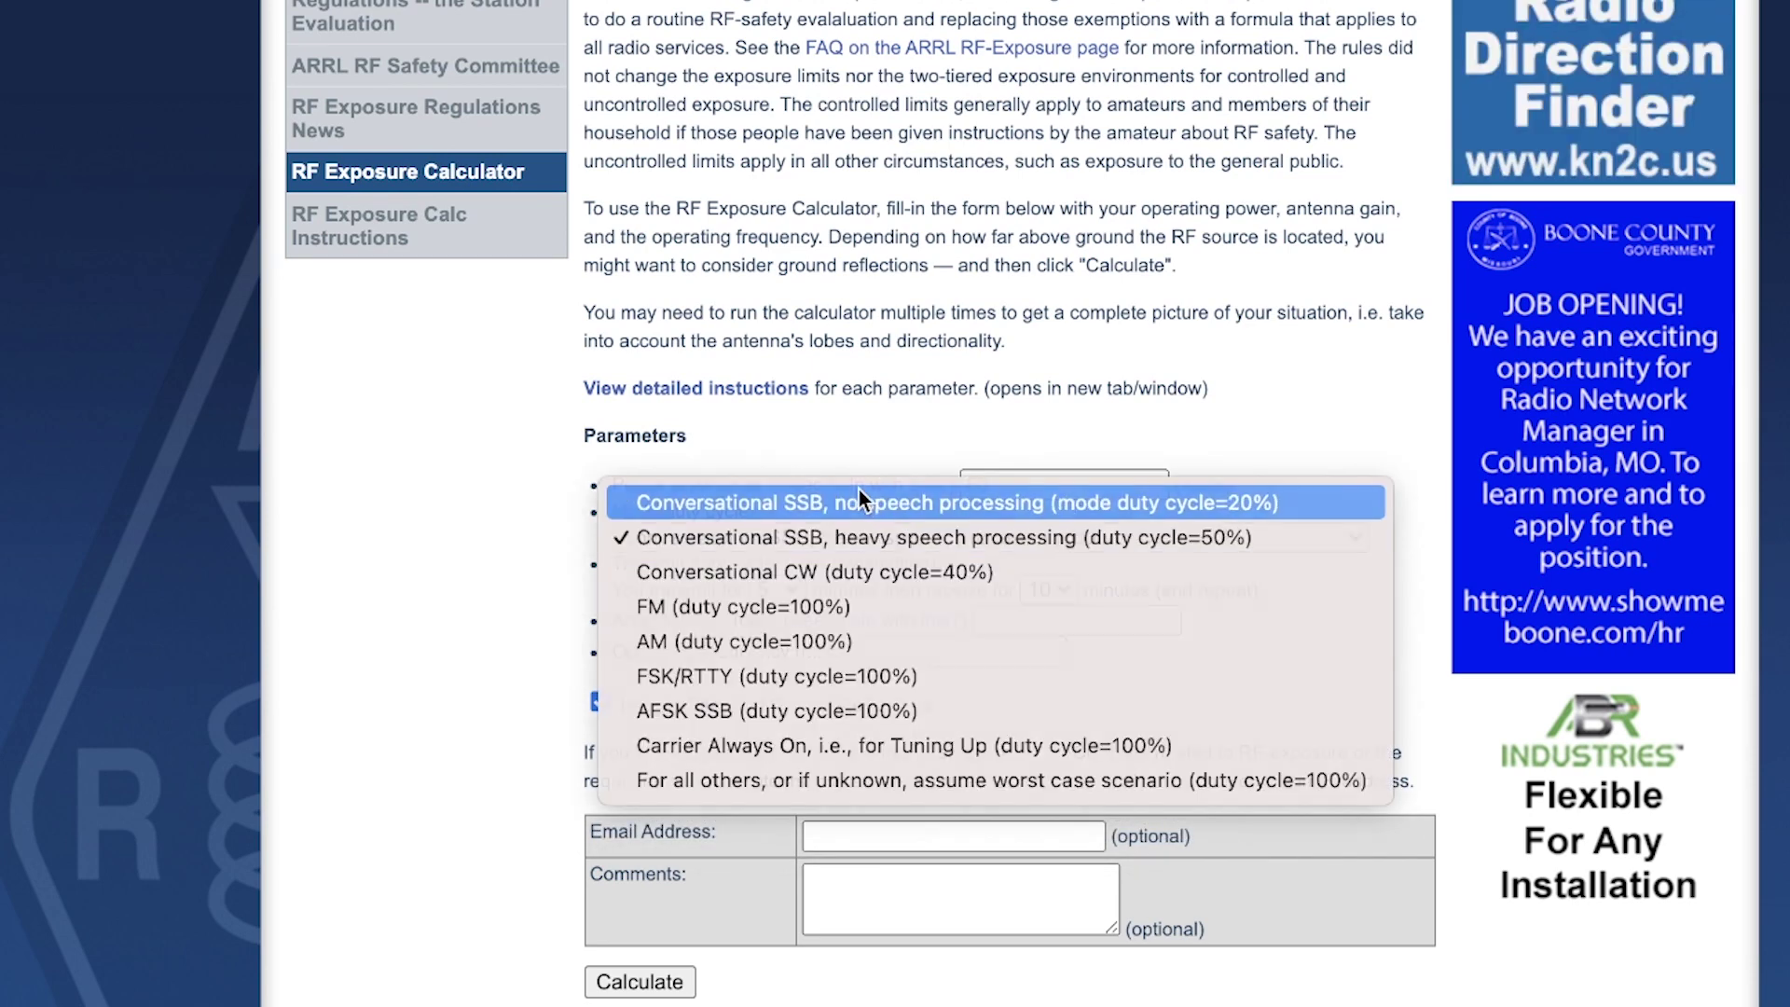
left_click(859, 492)
Try a transmit time of 30 minutes, view the receive time choices, and set the transmit time back to 5 minutes.
scroll(752, 735, "down", 3)
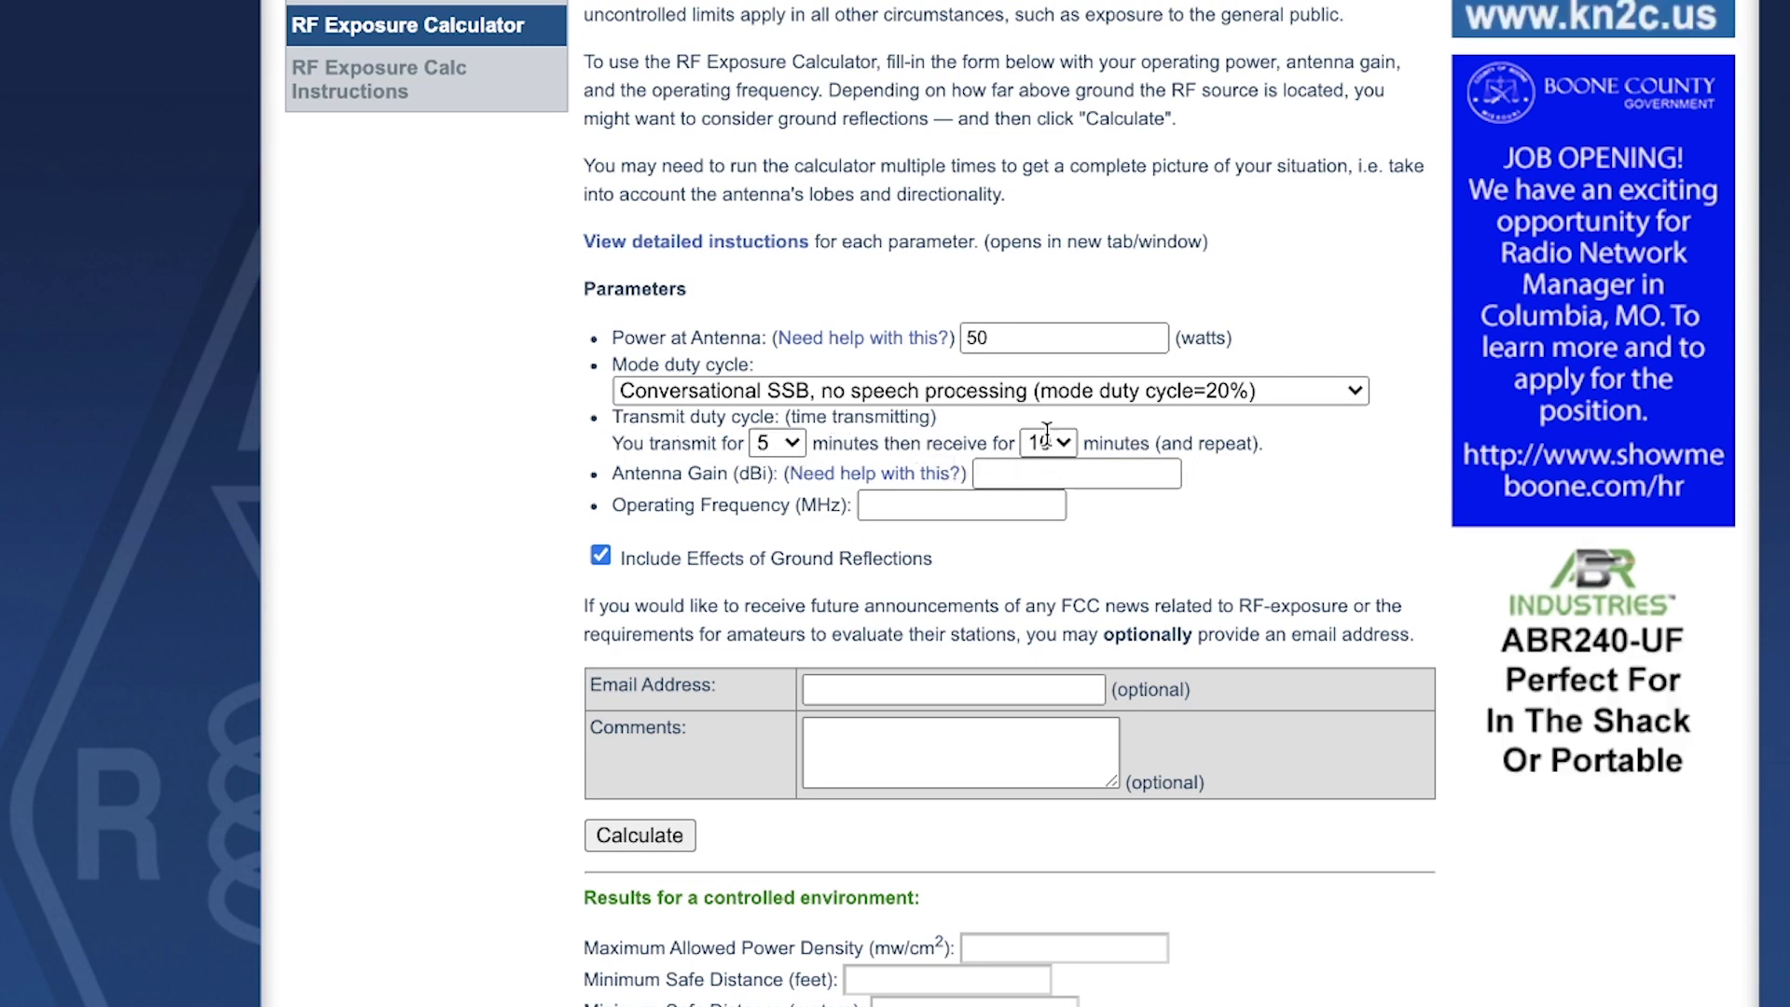
left_click(787, 442)
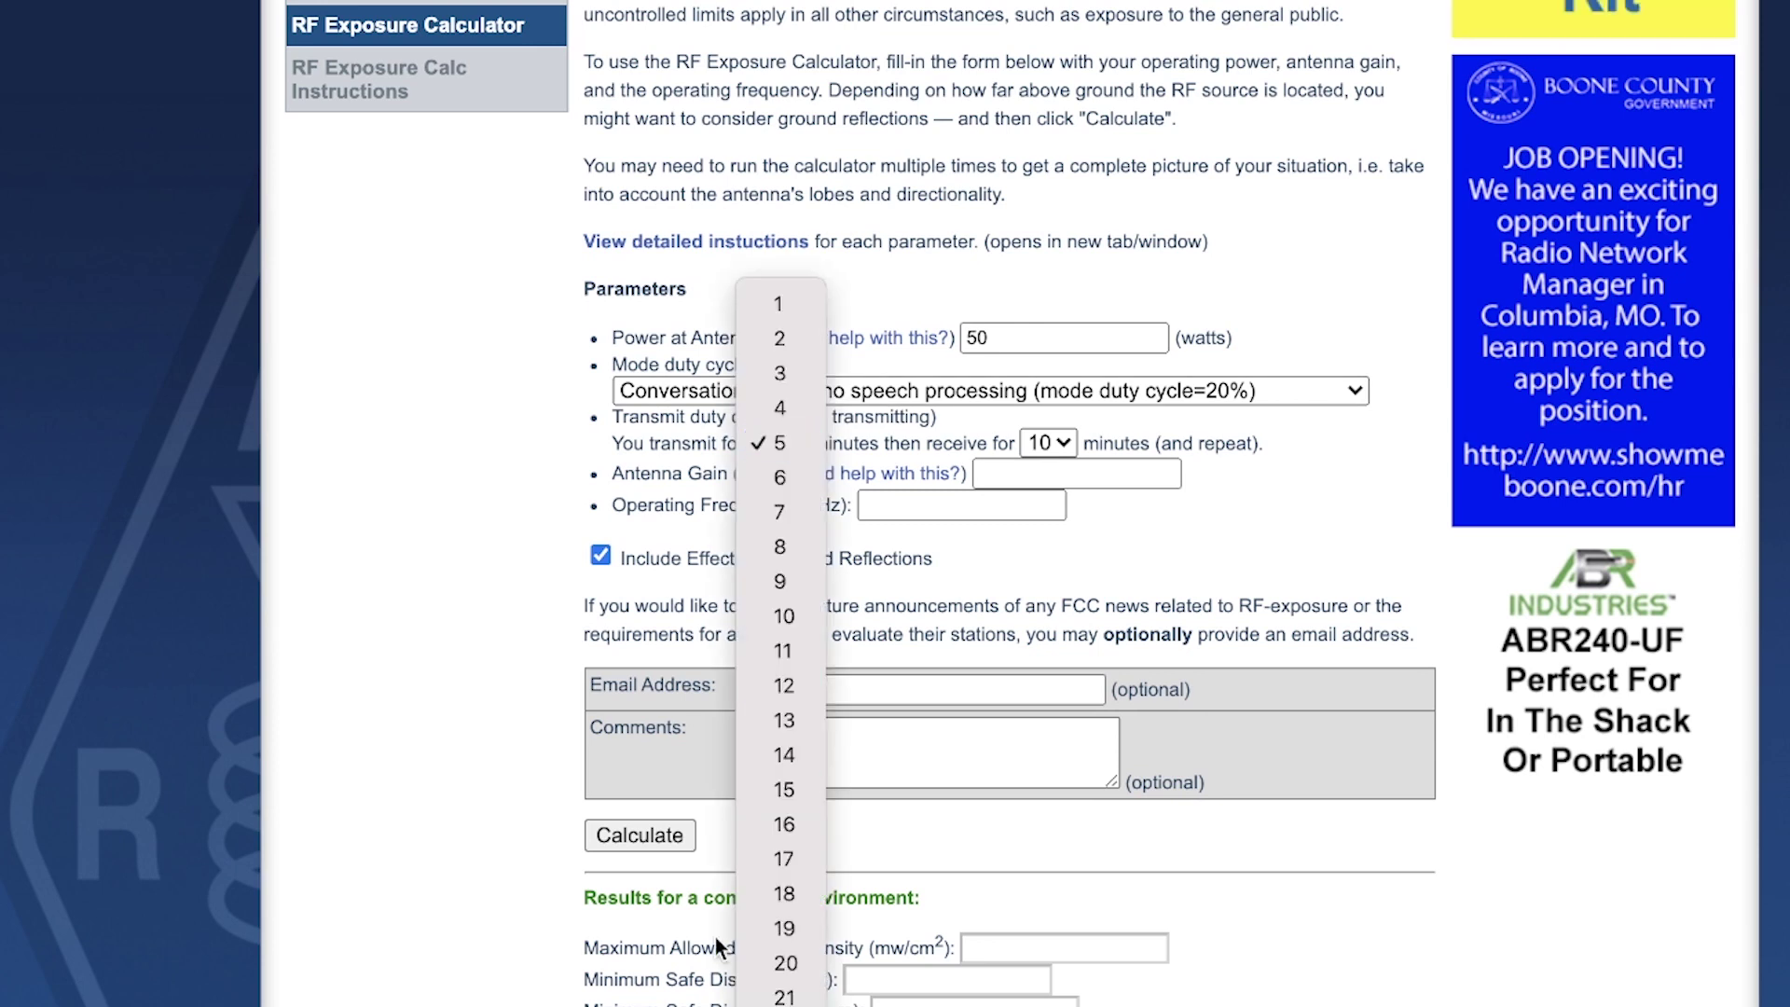
scroll(782, 596, "down", 2)
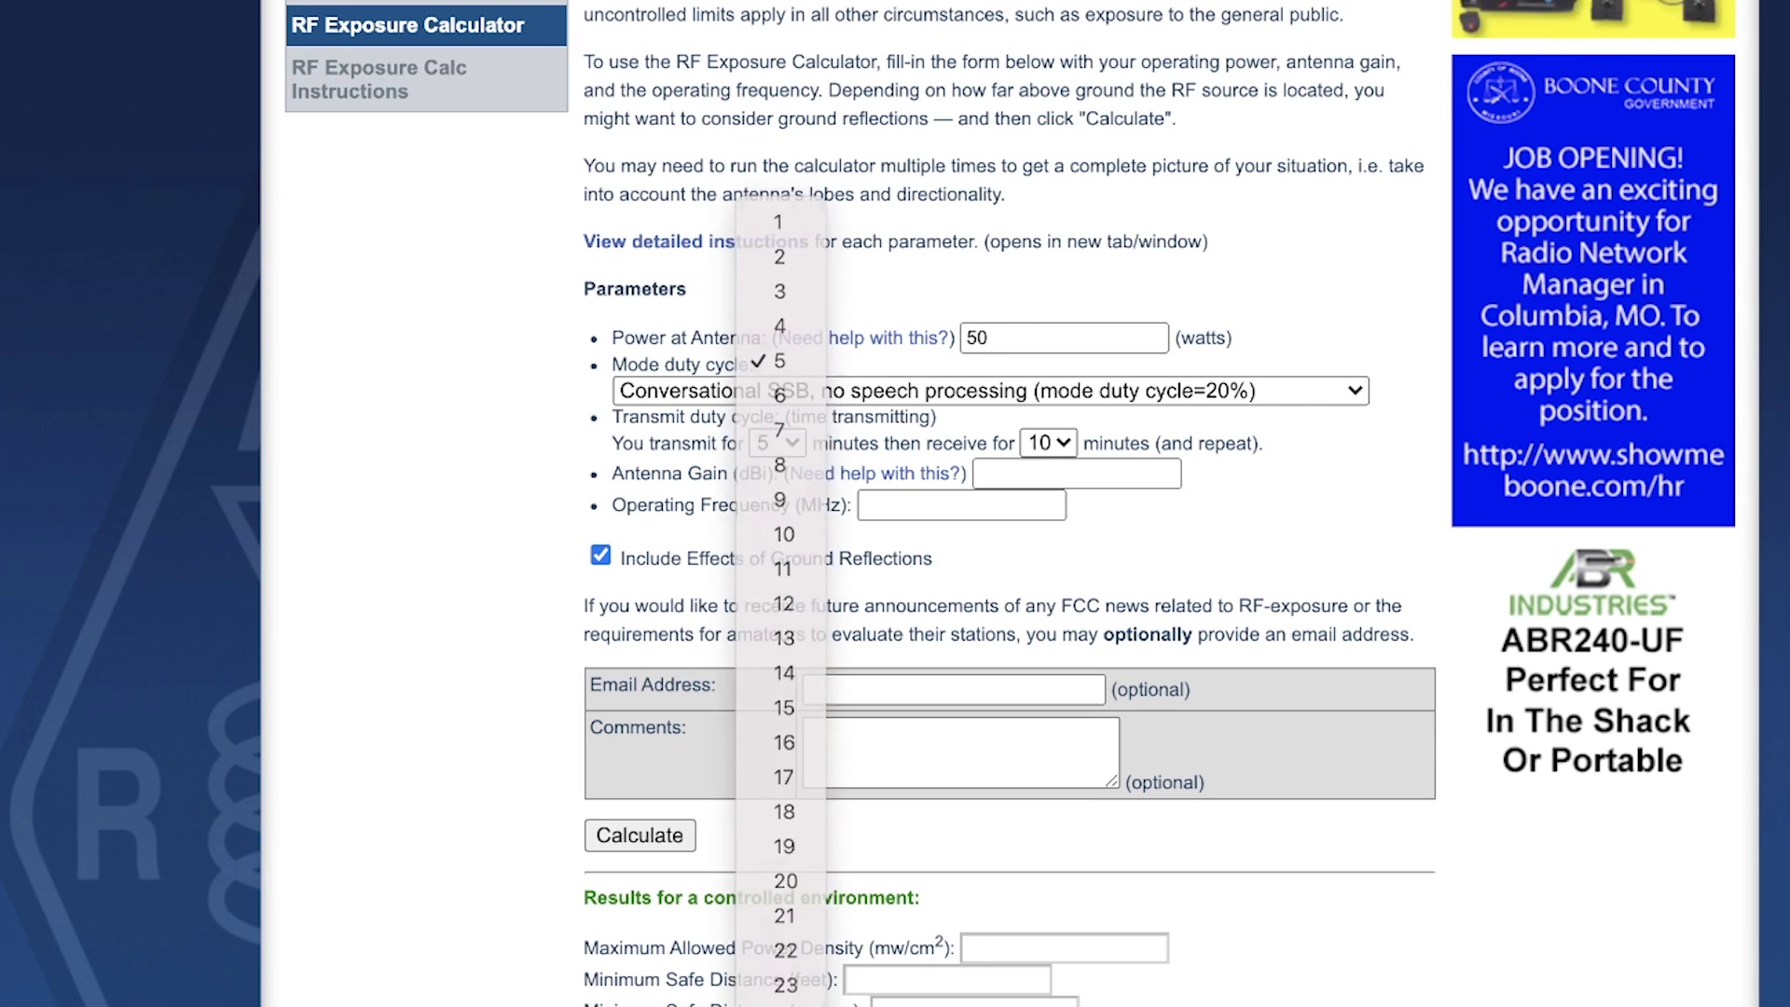
key("3")
key("0")
key("Return")
left_click(1067, 440)
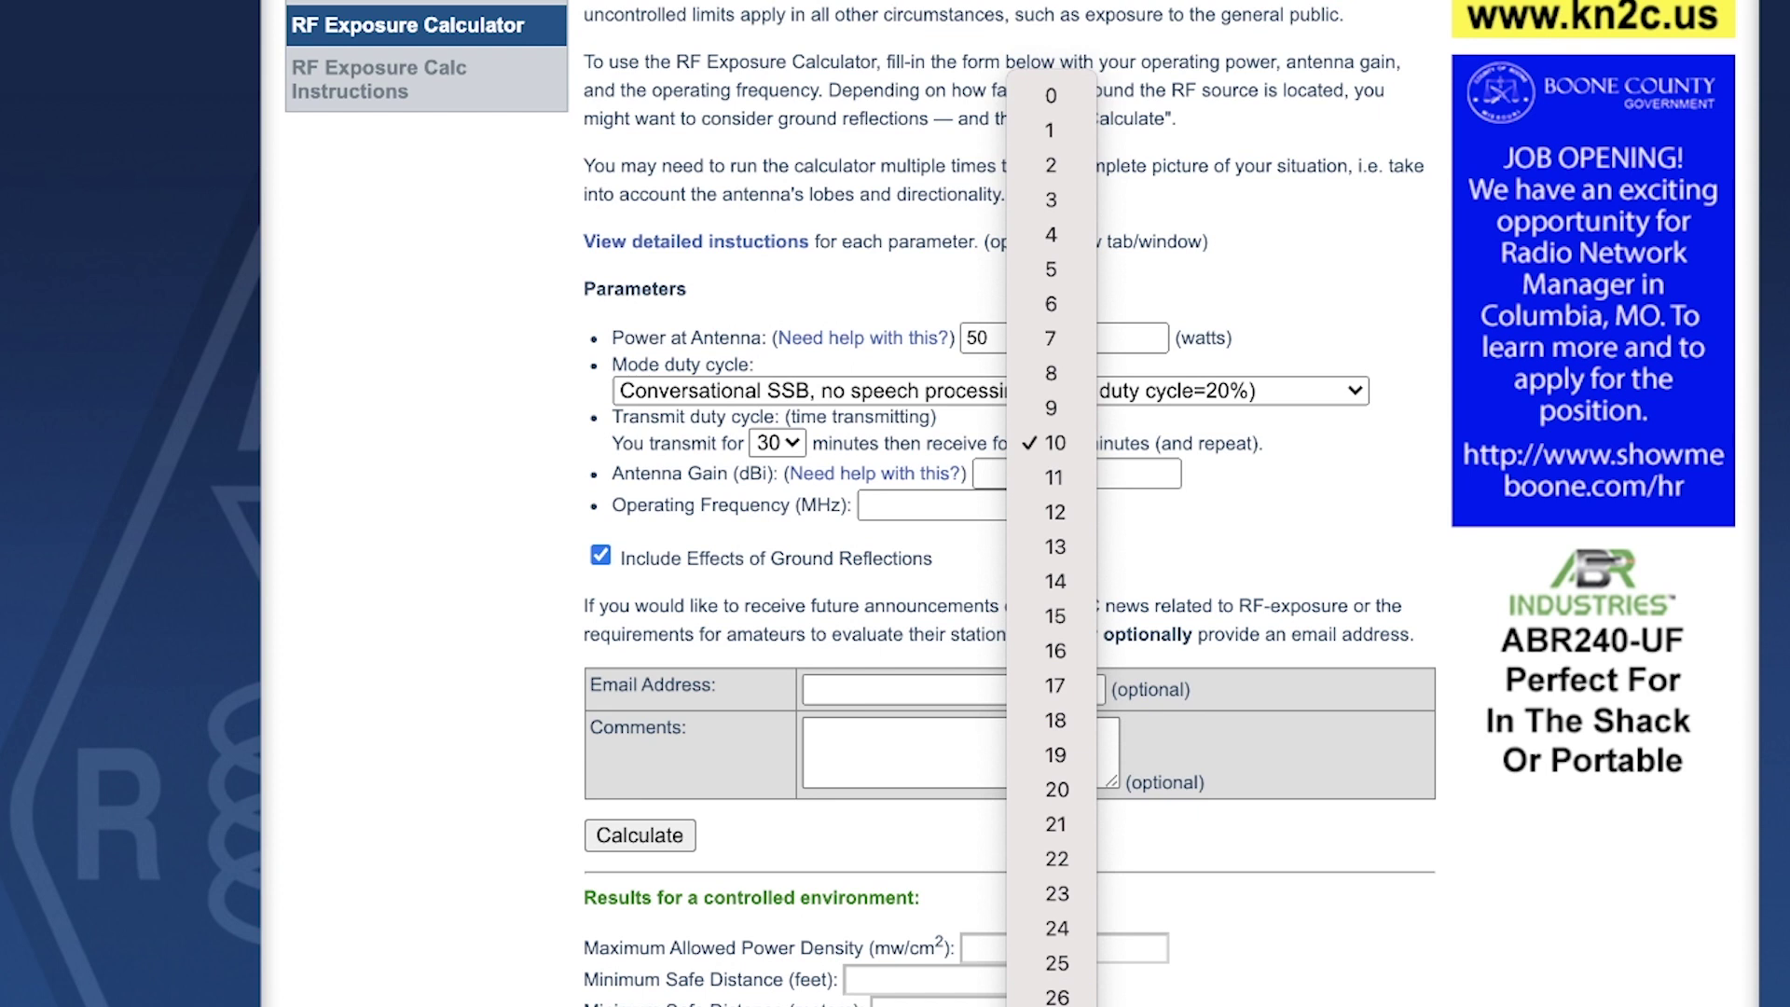
left_click(757, 449)
left_click(769, 440)
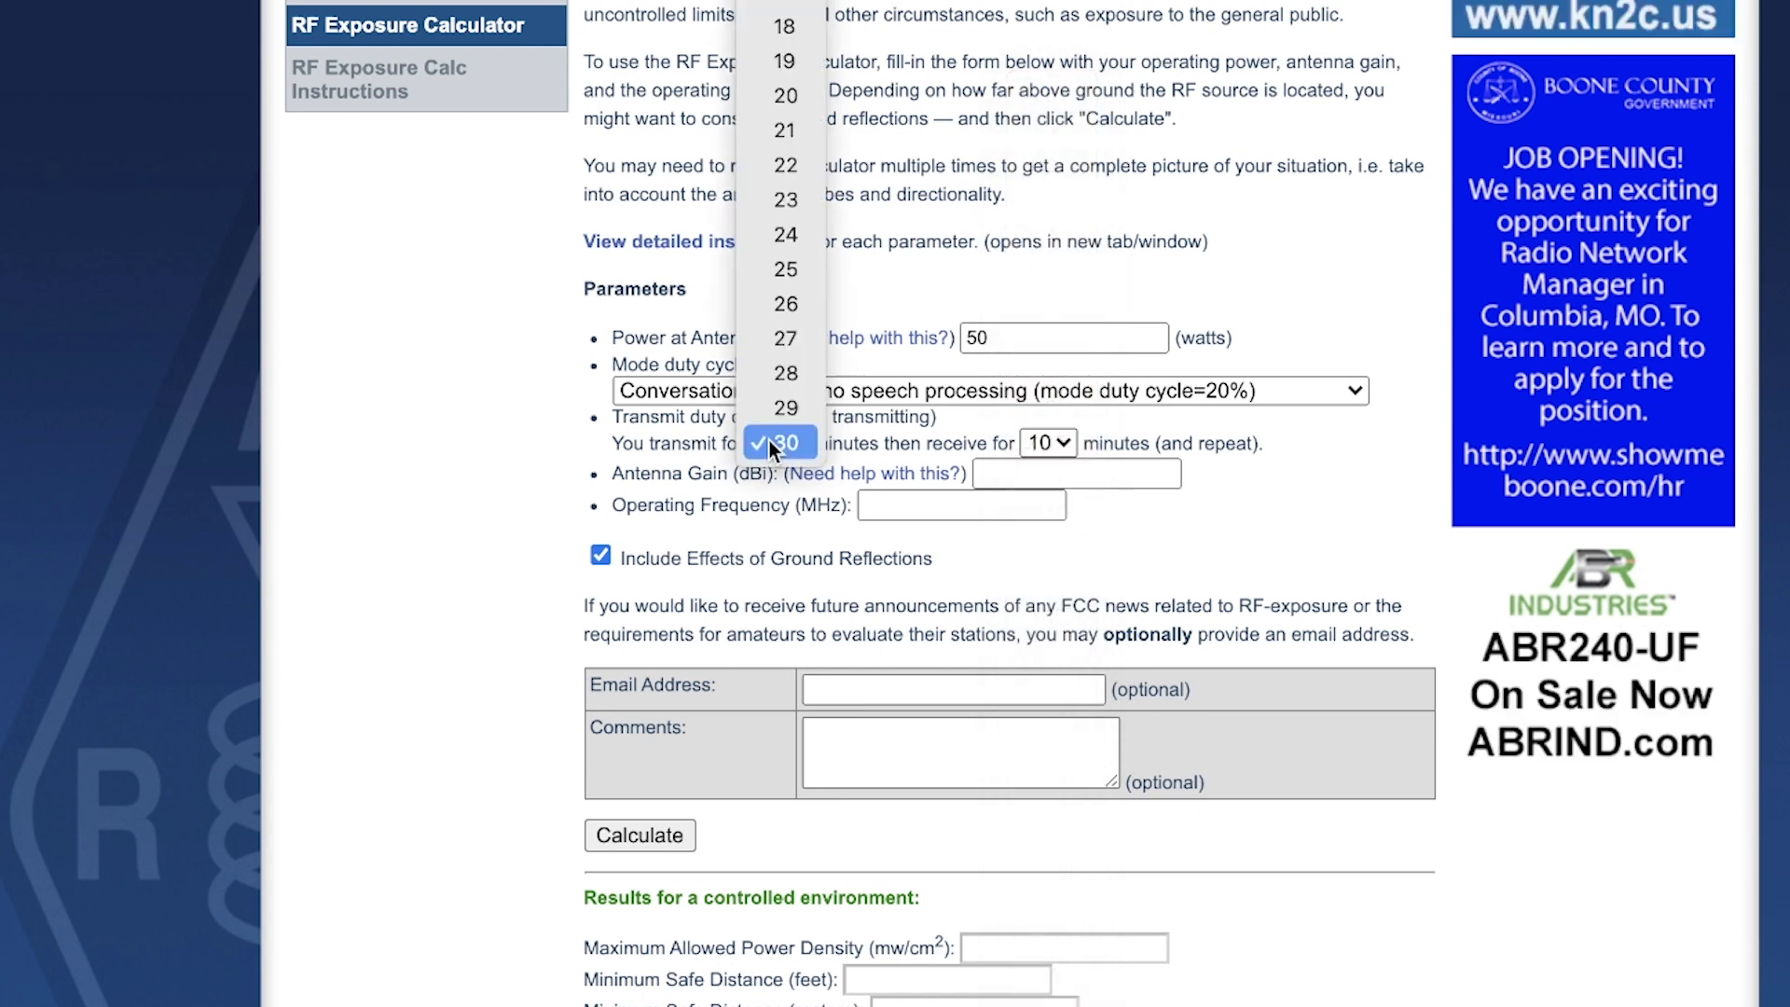
scroll(782, 392, "up", 5)
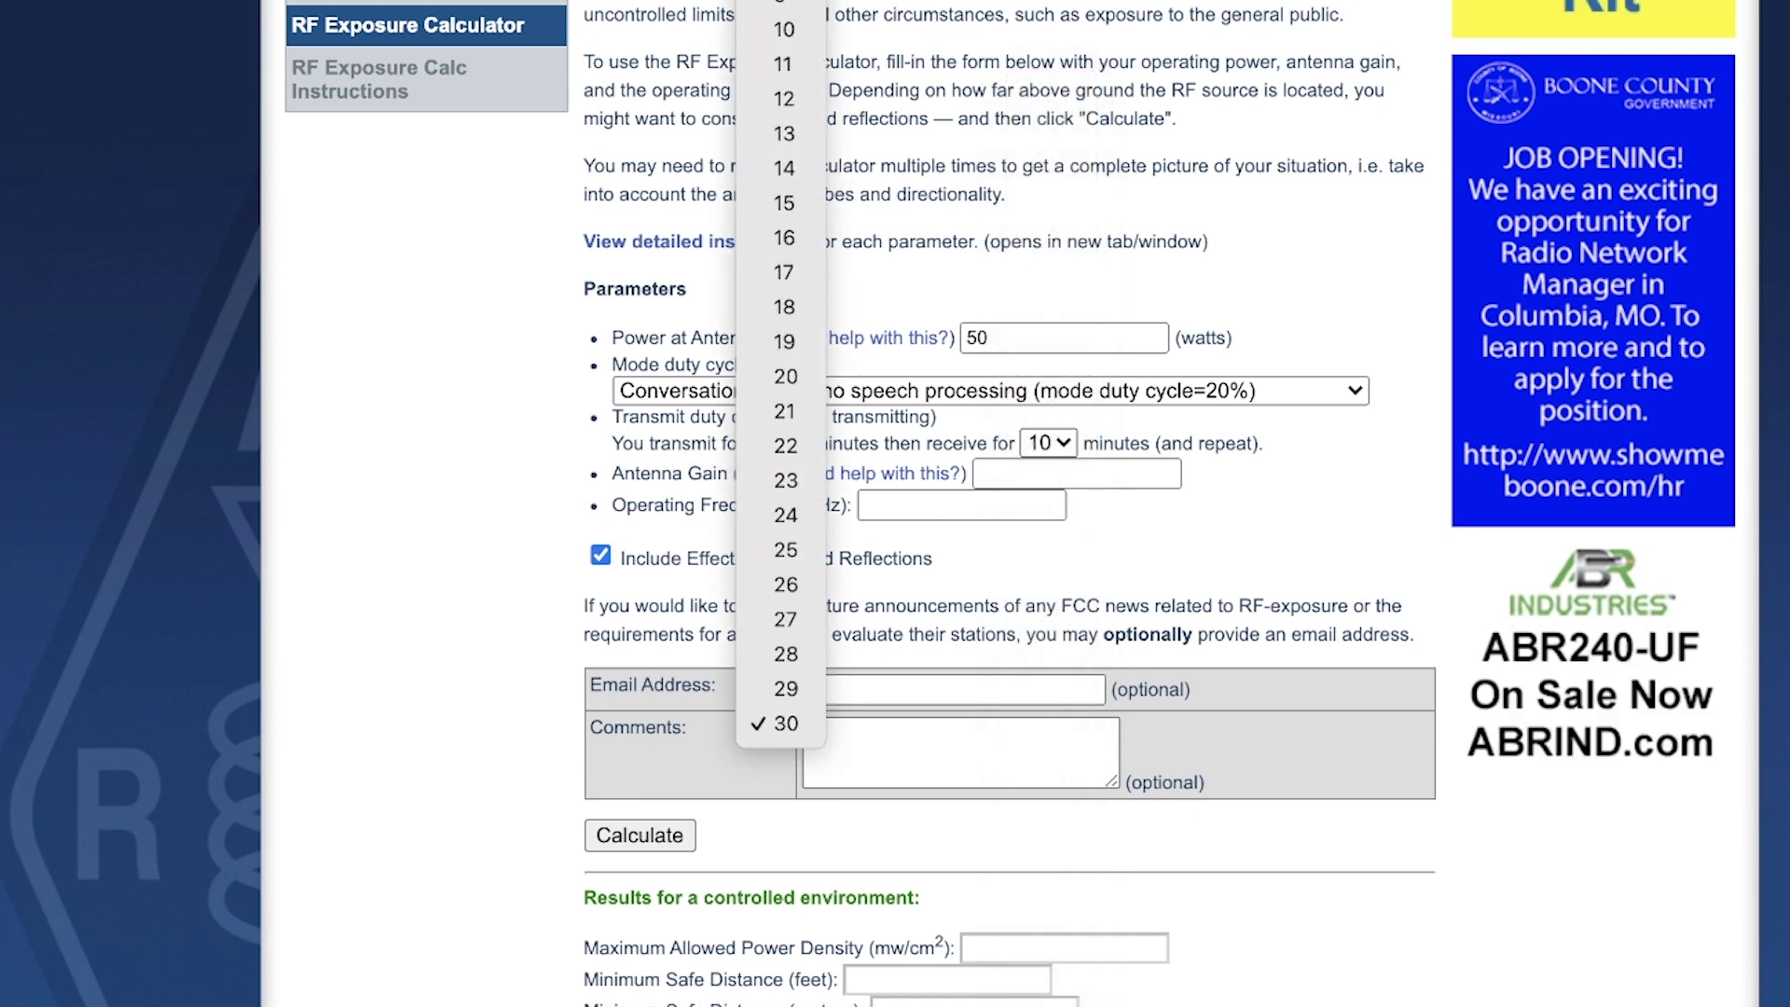
key("5")
key("Return")
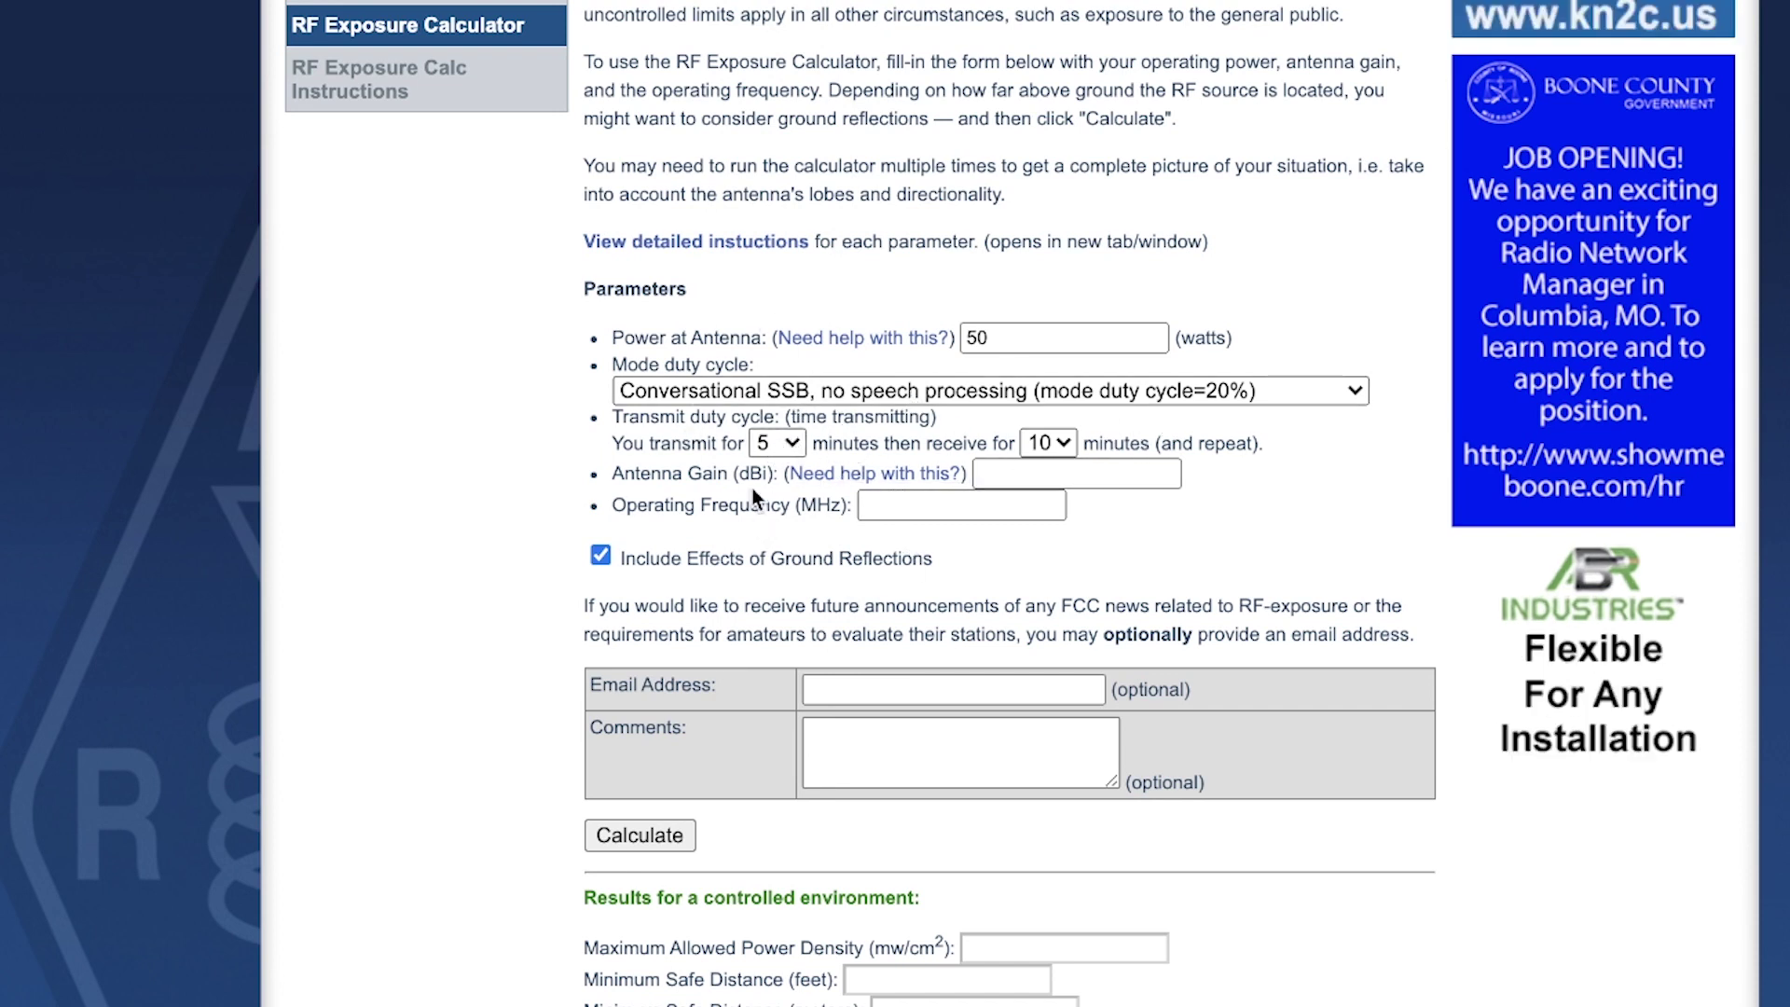
Enter an antenna gain of 2.15 dBi and an operating frequency of 29.7 MHz.
left_click(1124, 482)
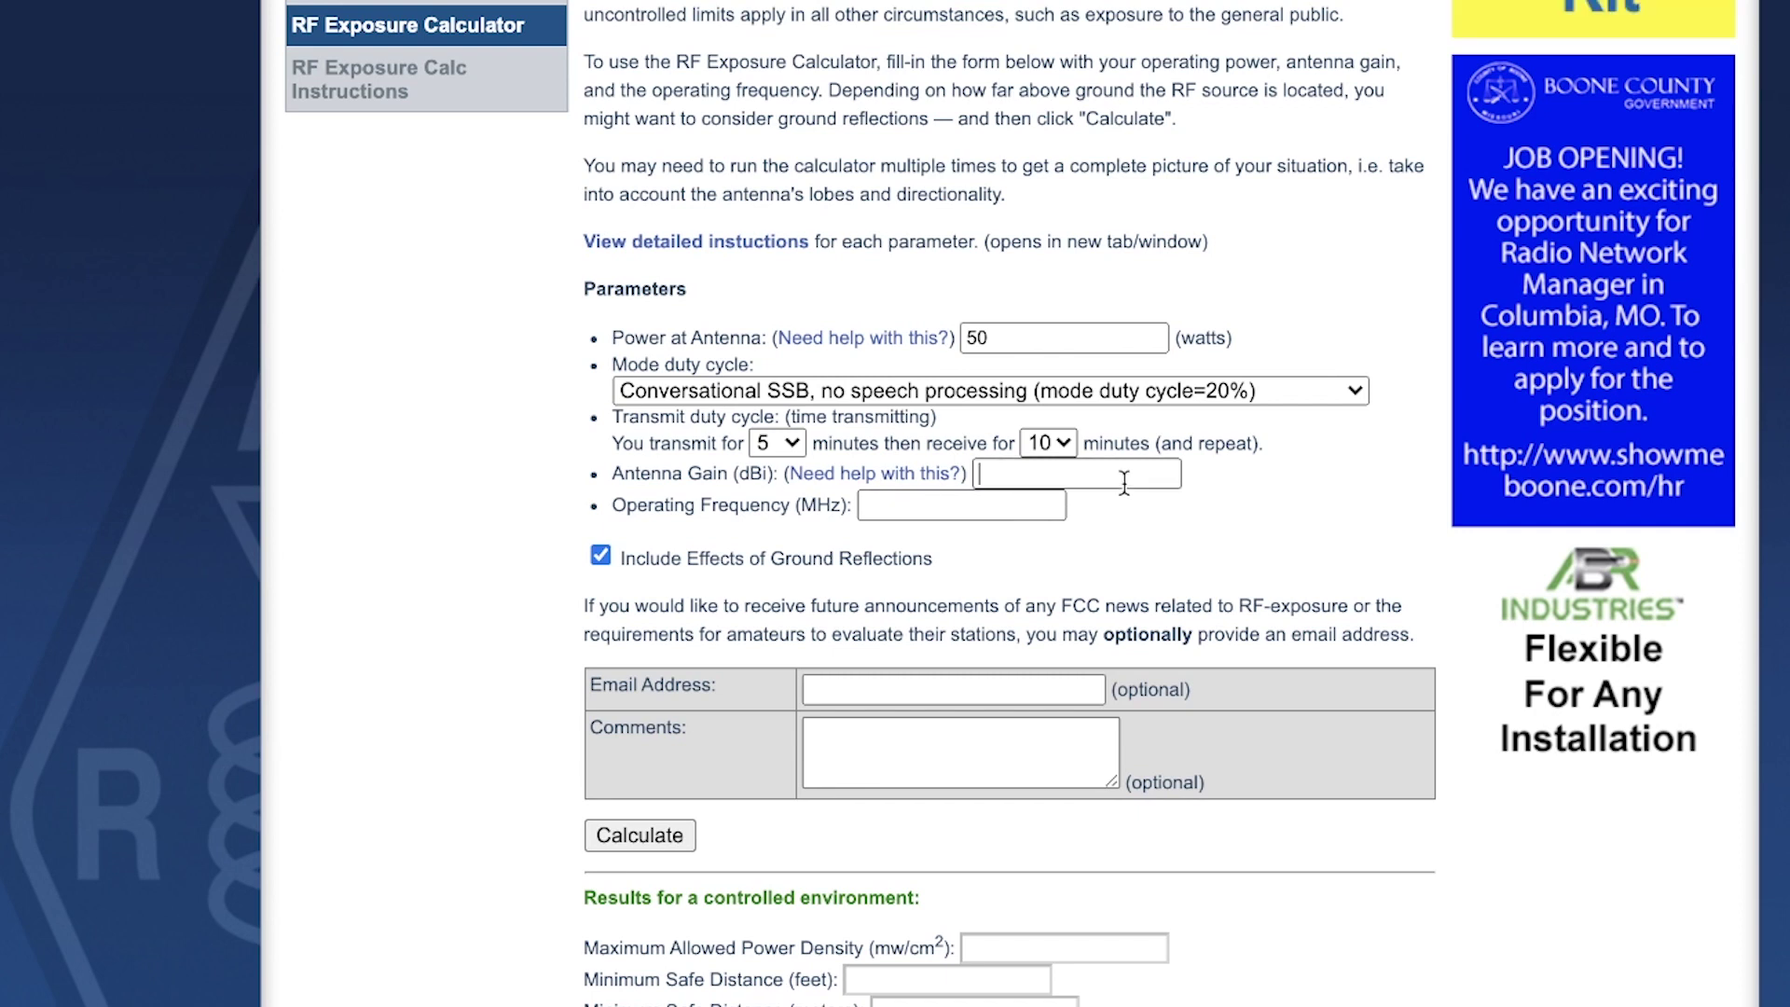
type("2.15")
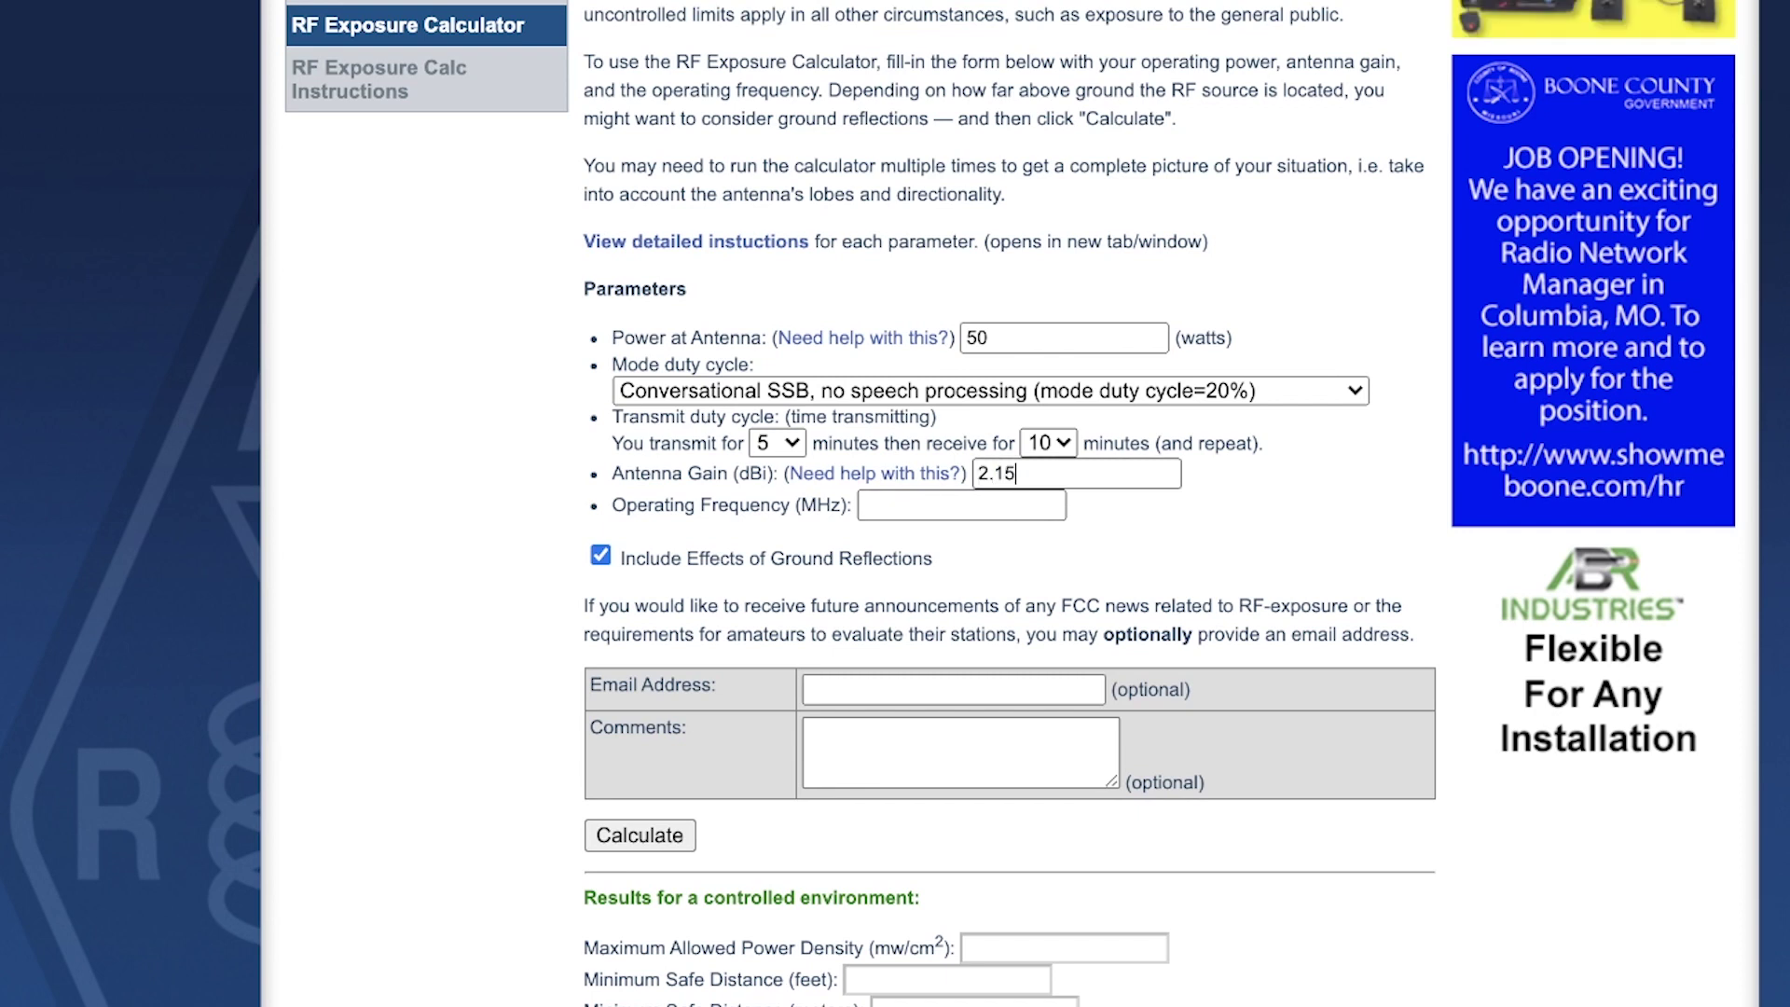
left_click(949, 508)
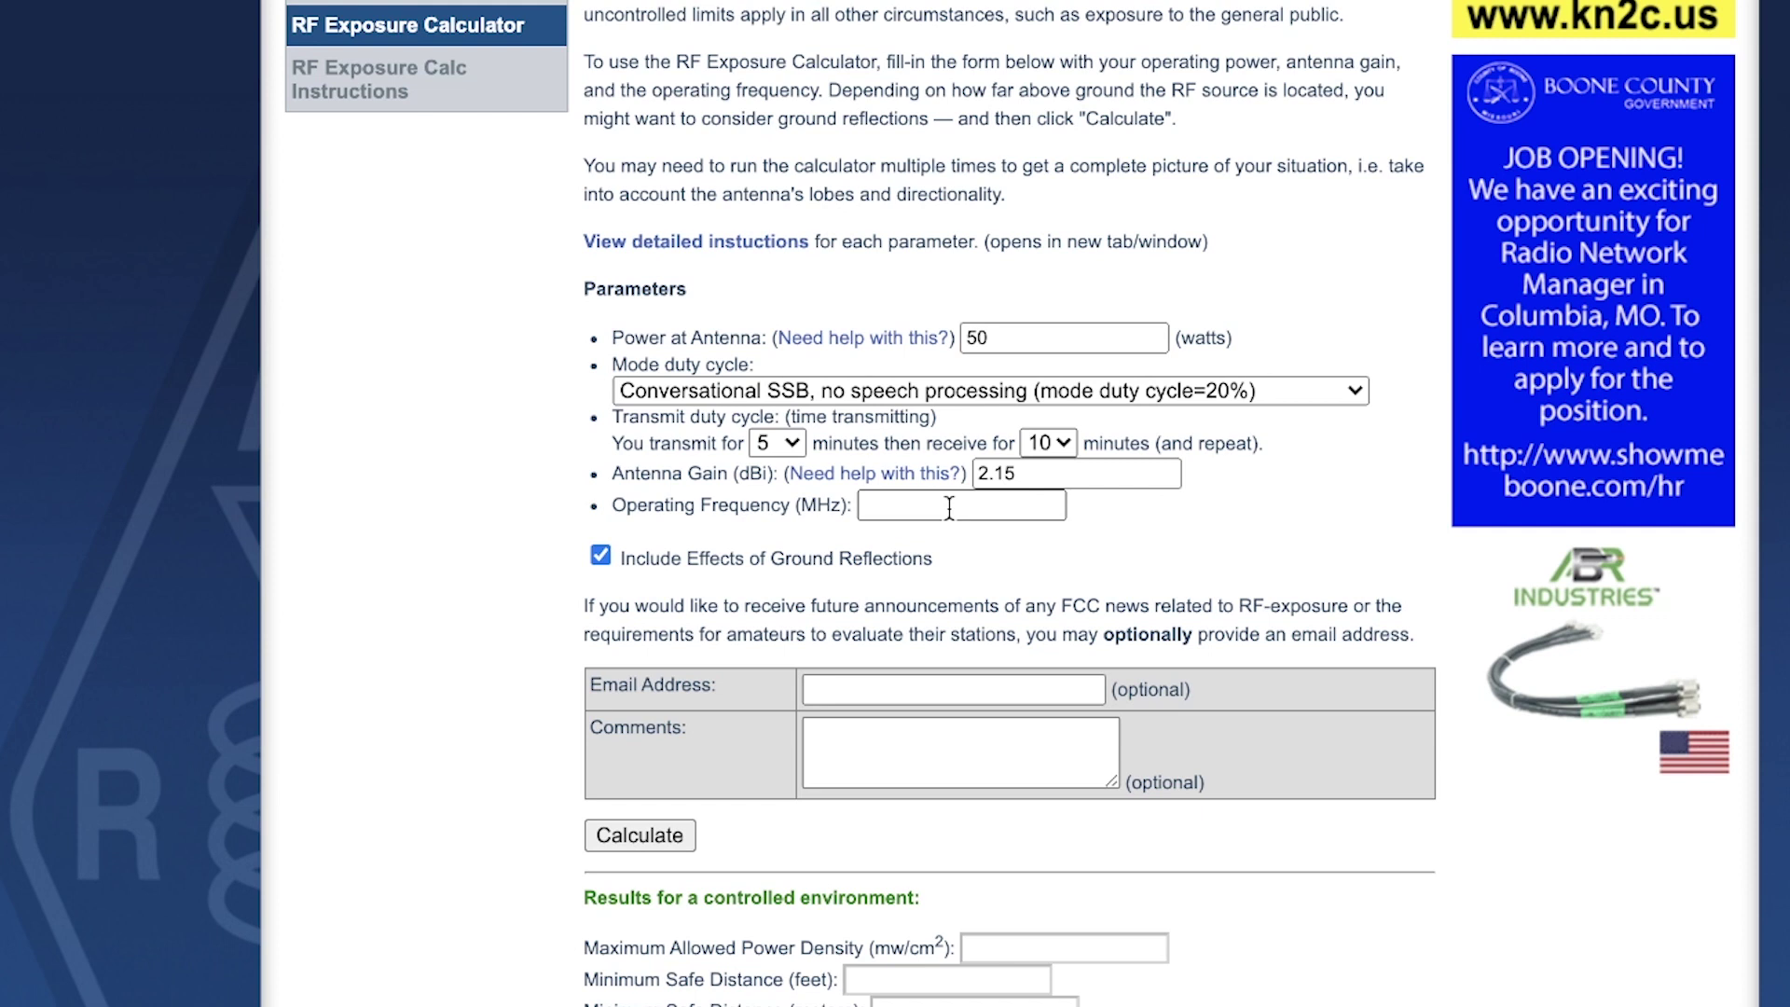
type("29.")
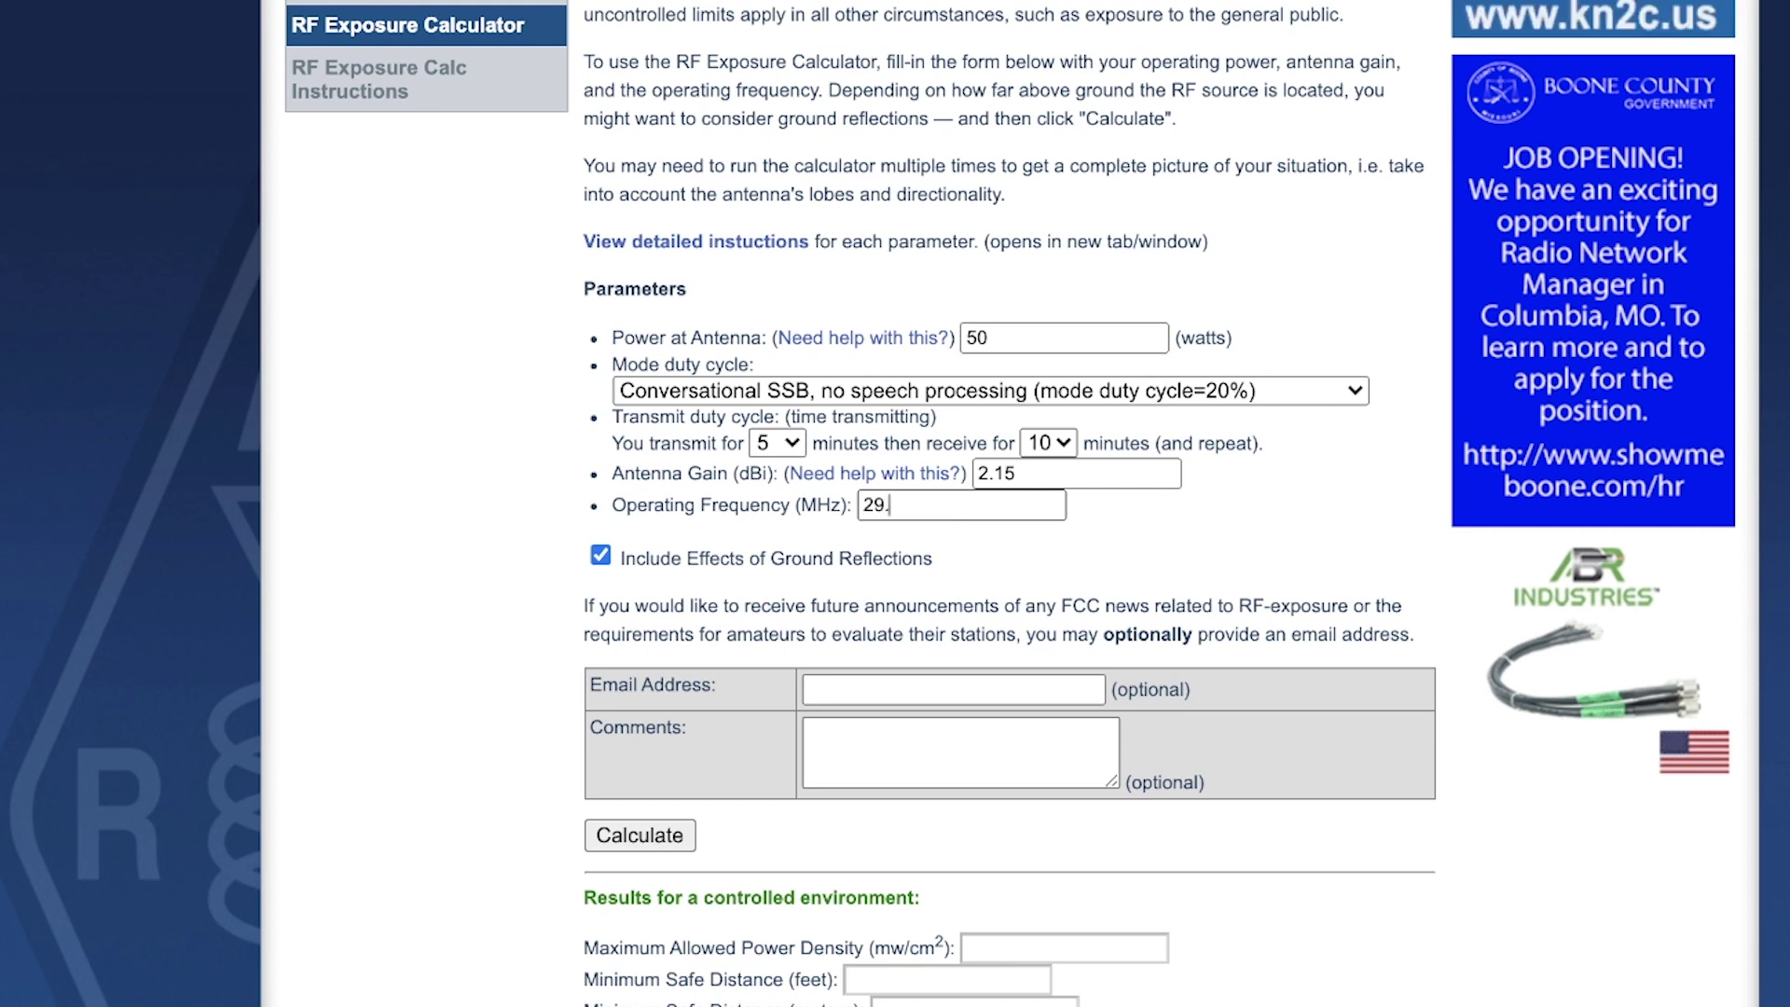
type("7")
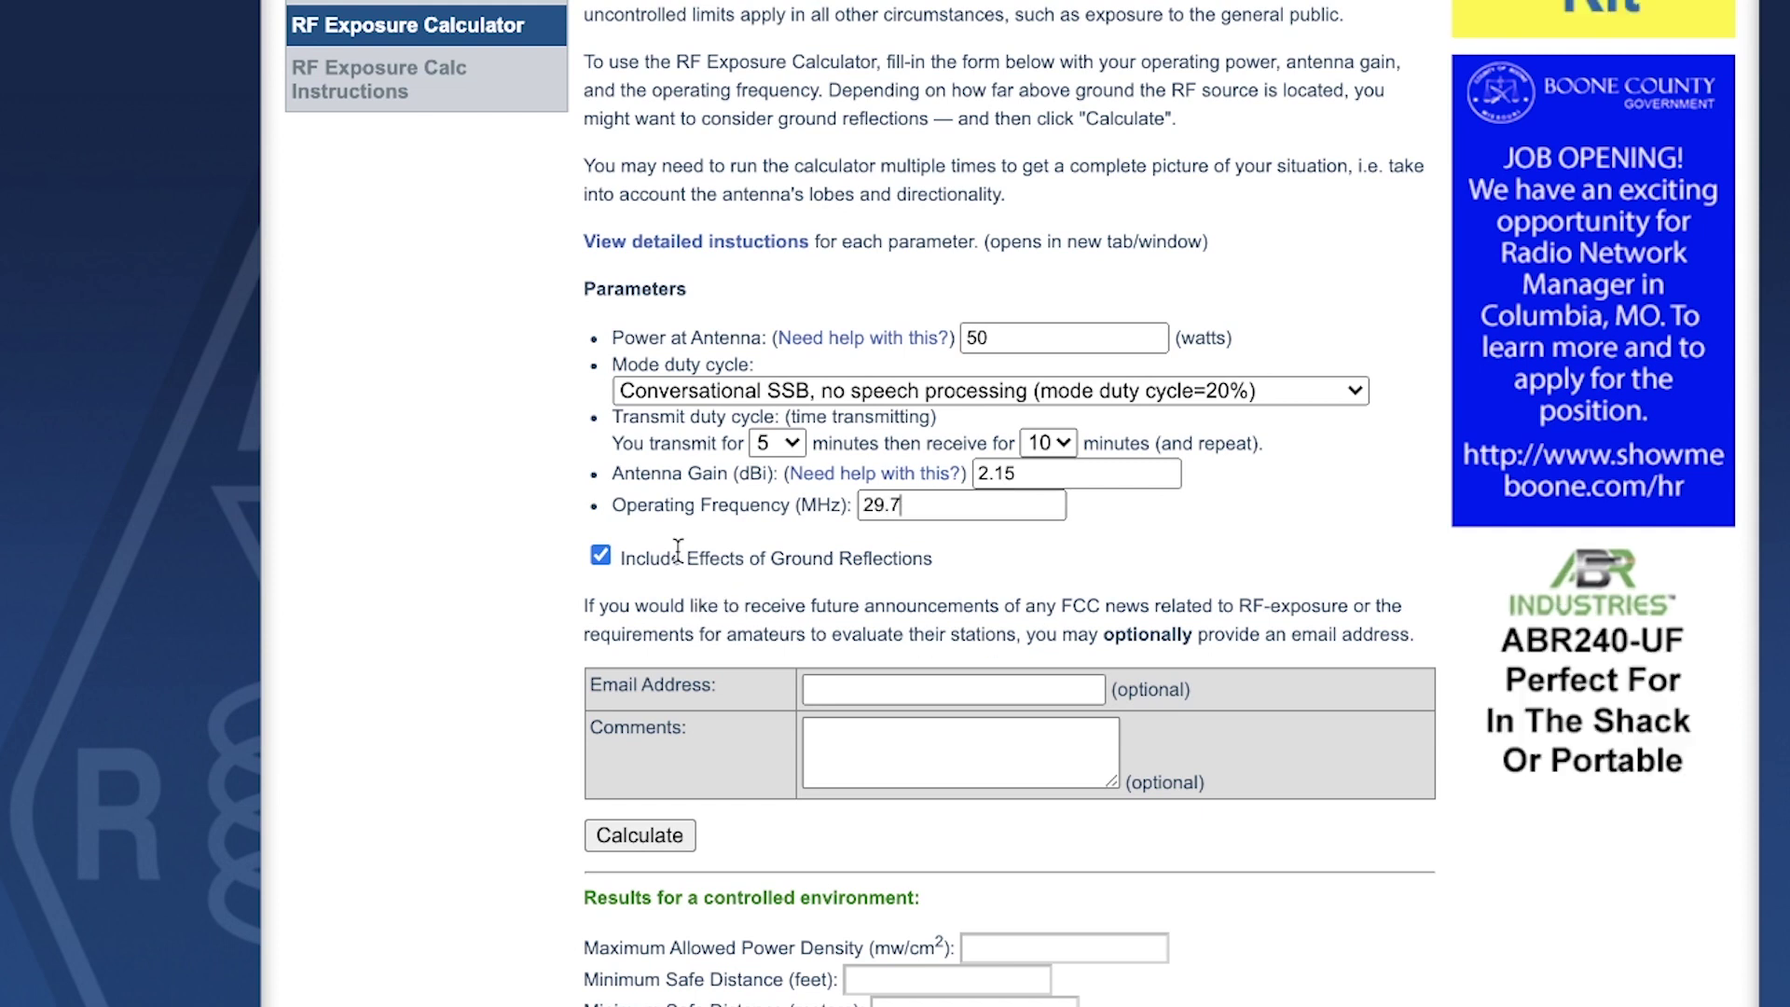
Highlight the Include Effects of Ground Reflections label and turn that option off.
left_click_drag(625, 560, 910, 550)
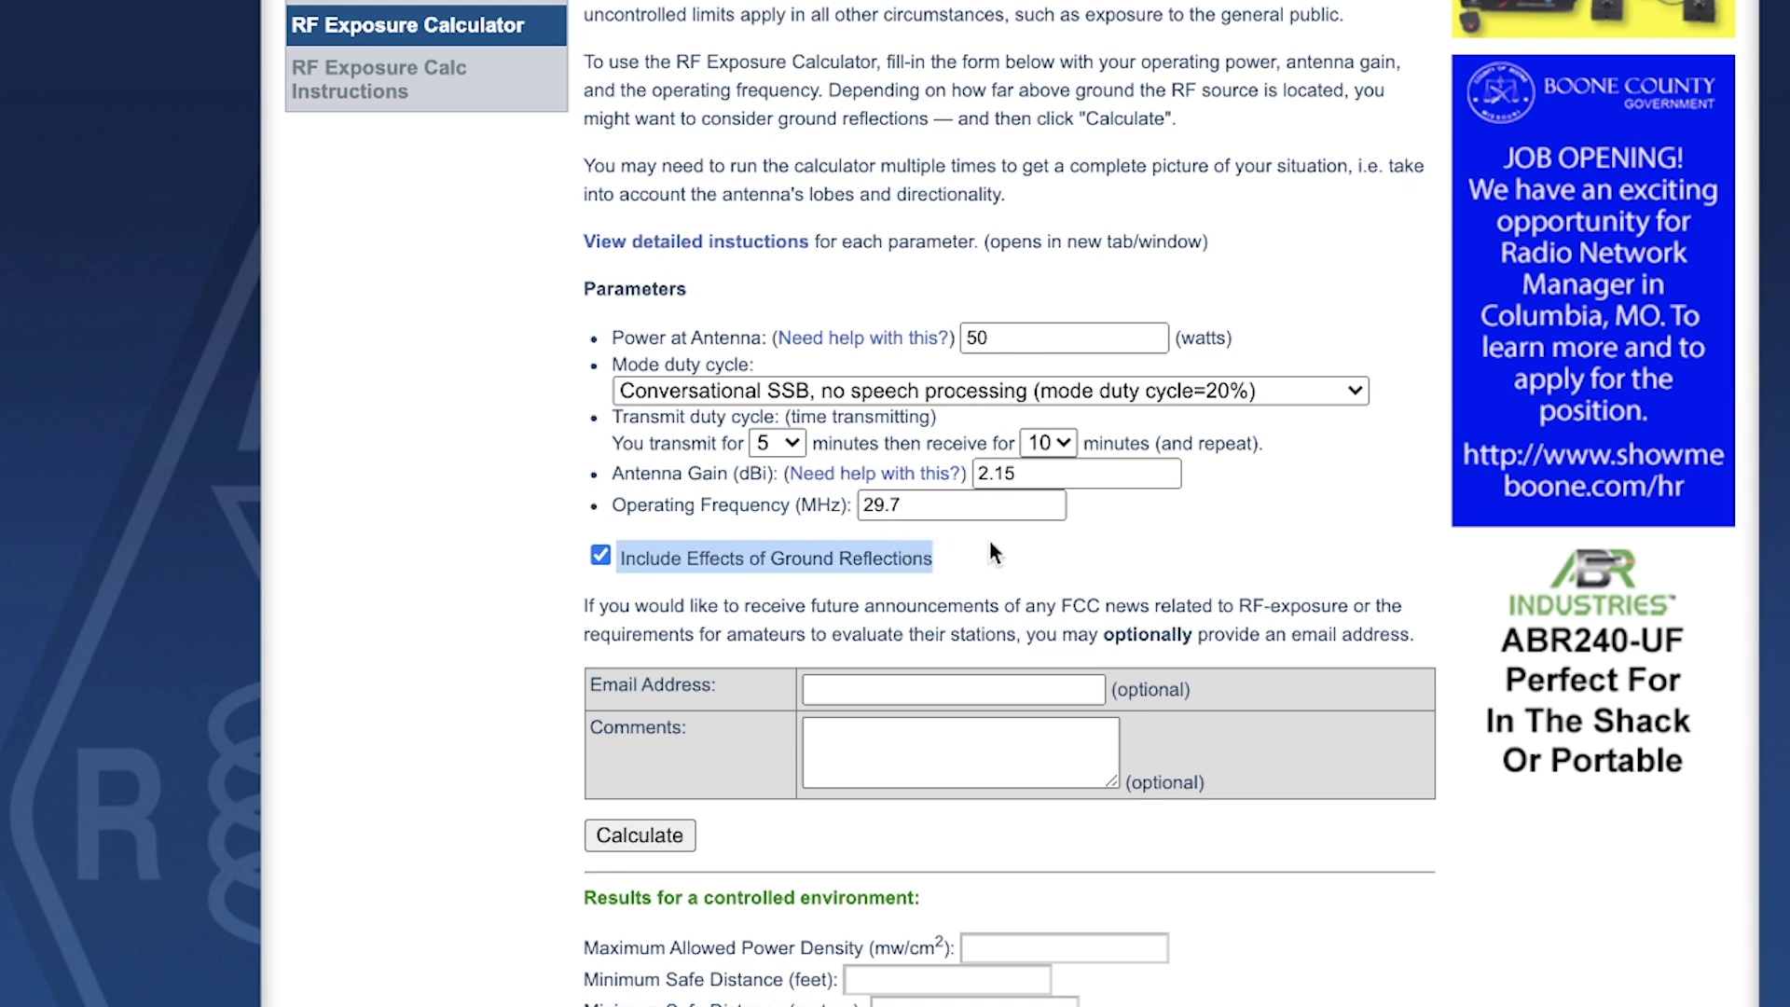
triple_click(797, 558)
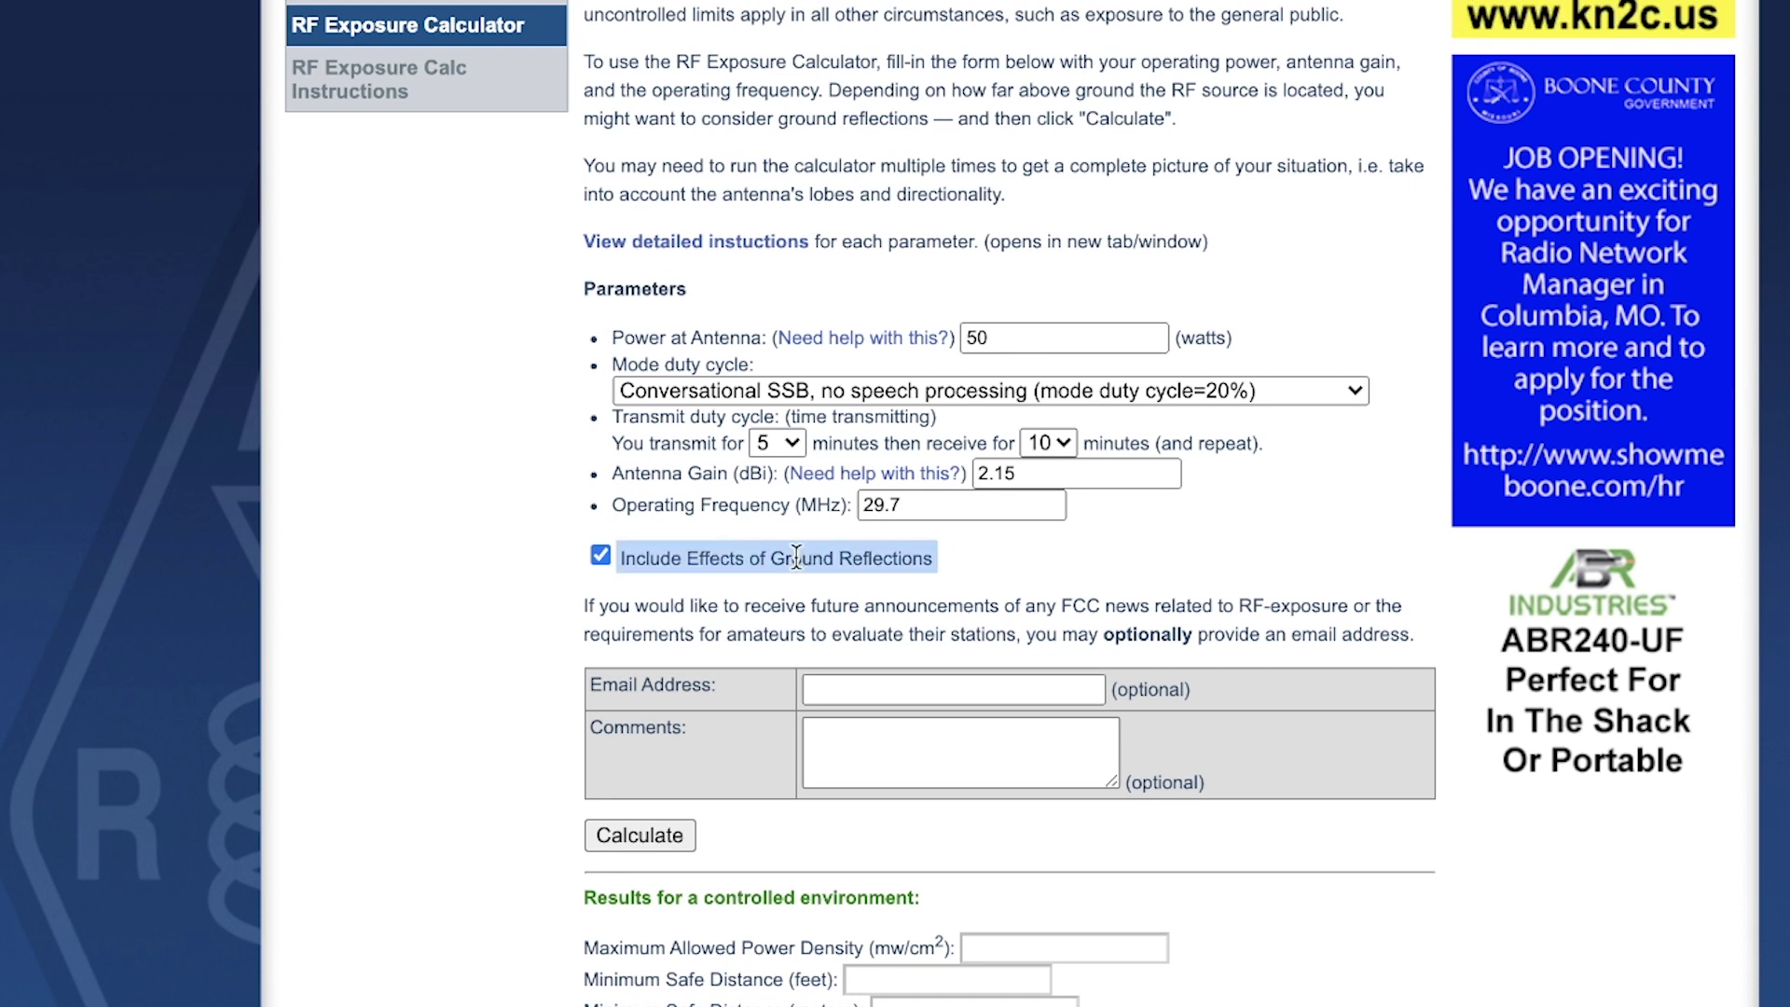
left_click(598, 556)
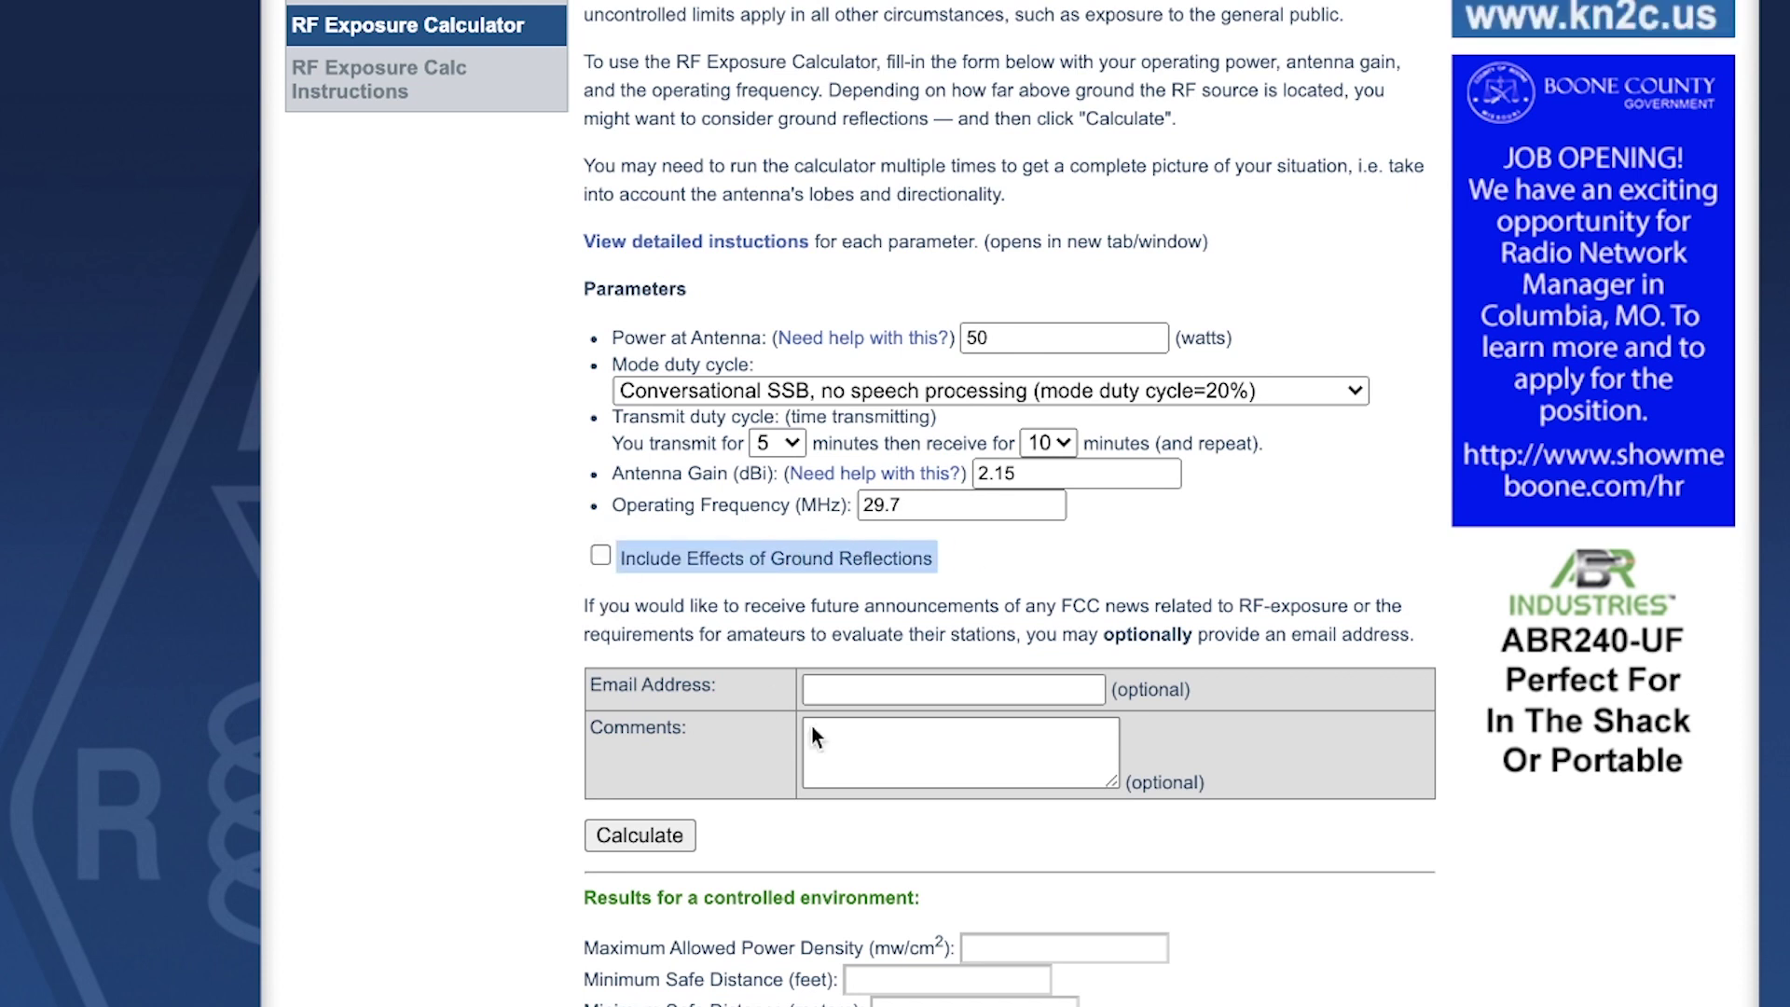
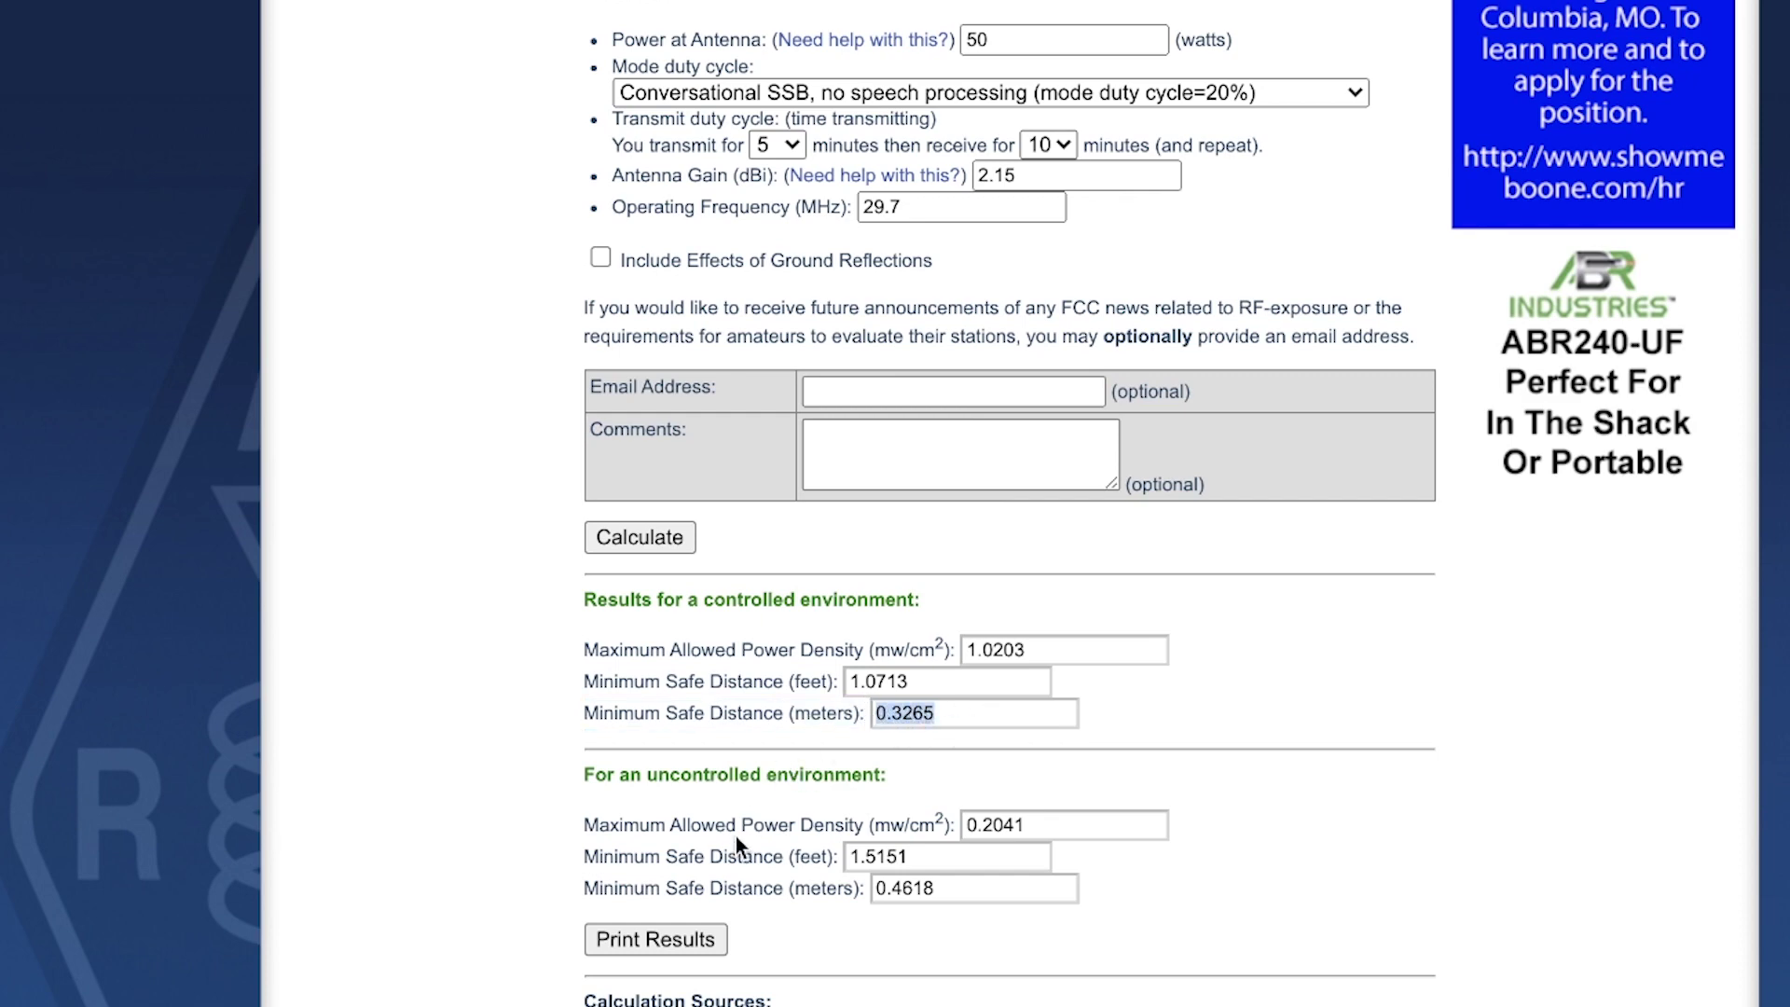
Highlight the controlled and uncontrolled environment headings, plus the uncontrolled maximum allowed power density and minimum safe distance in feet.
scroll(736, 837, "down", 2)
left_click_drag(598, 440, 937, 453)
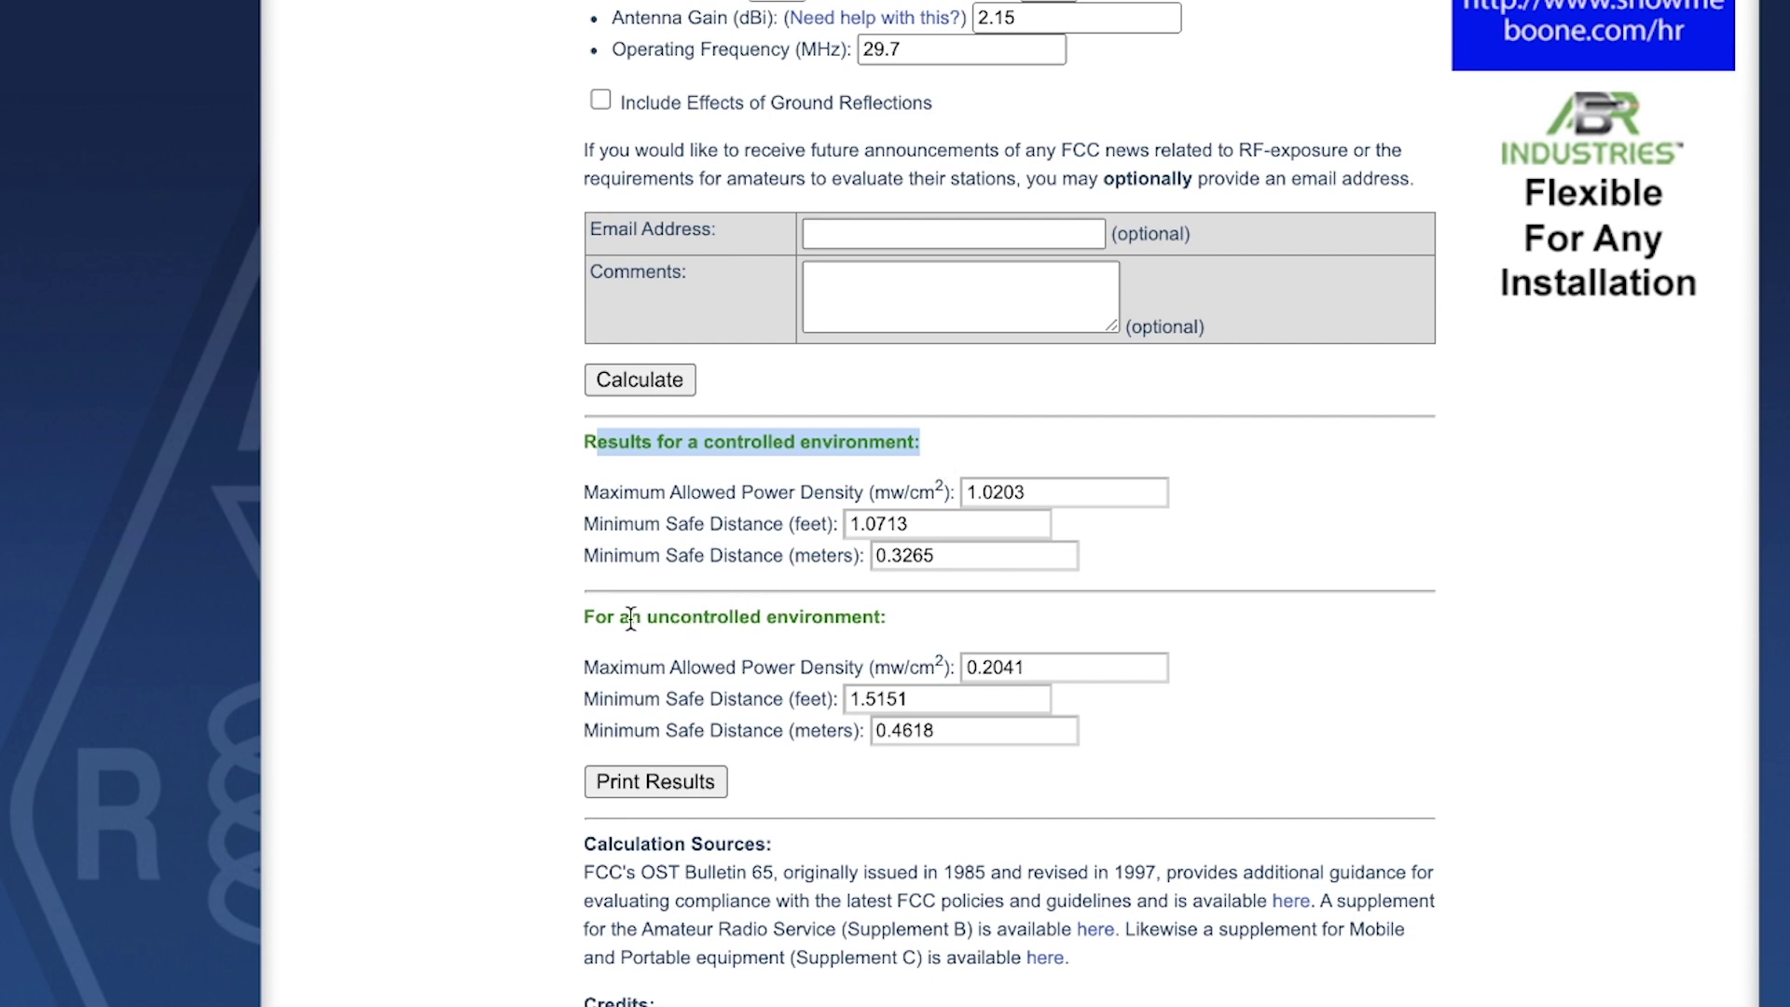
left_click_drag(583, 617, 886, 616)
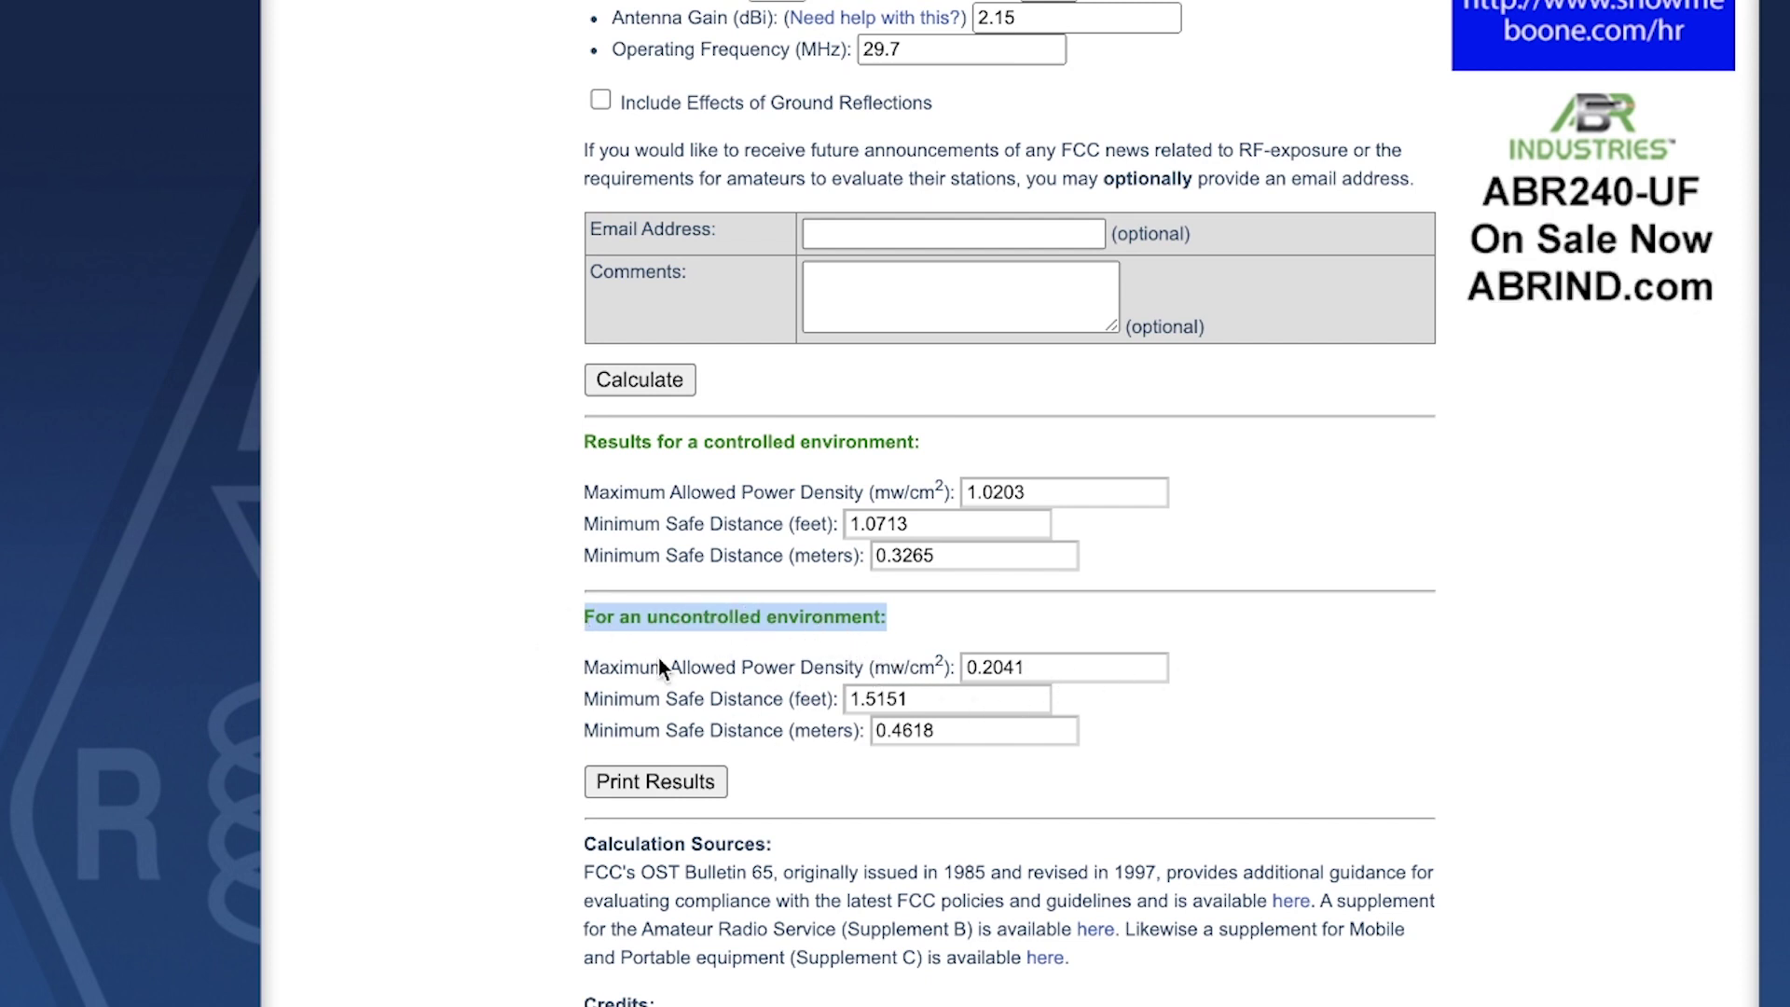
double_click(1015, 668)
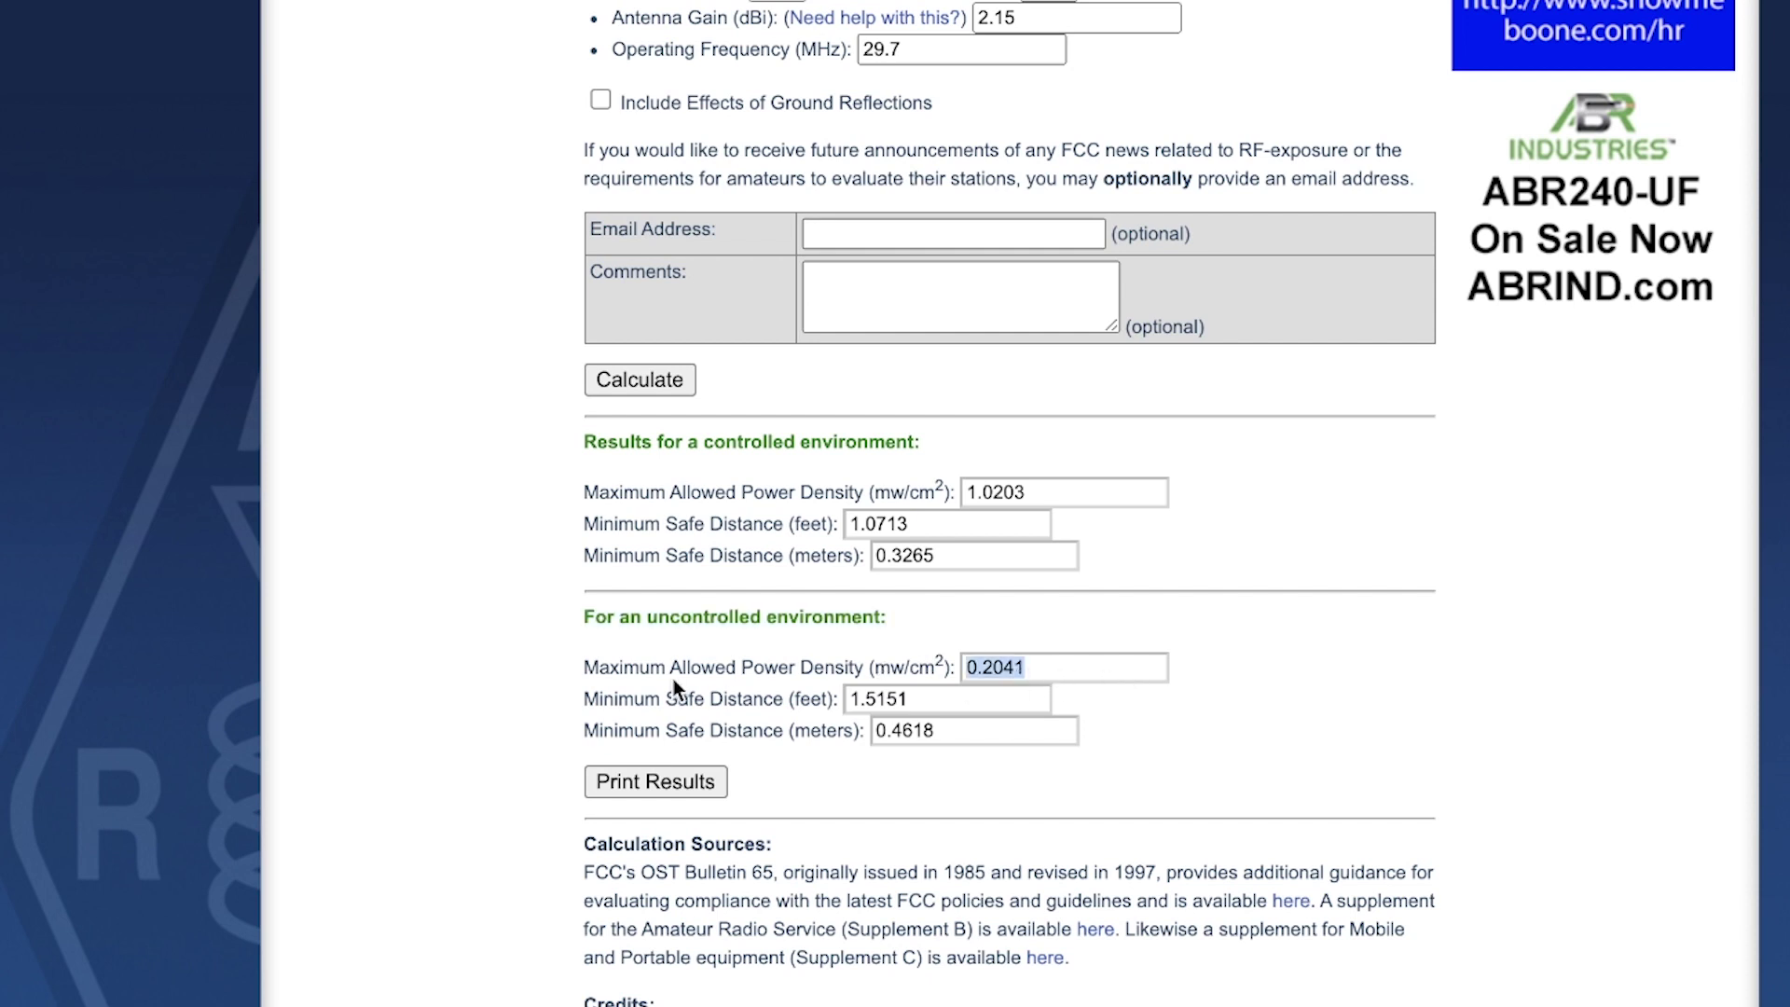
left_click_drag(578, 664, 767, 662)
double_click(820, 668)
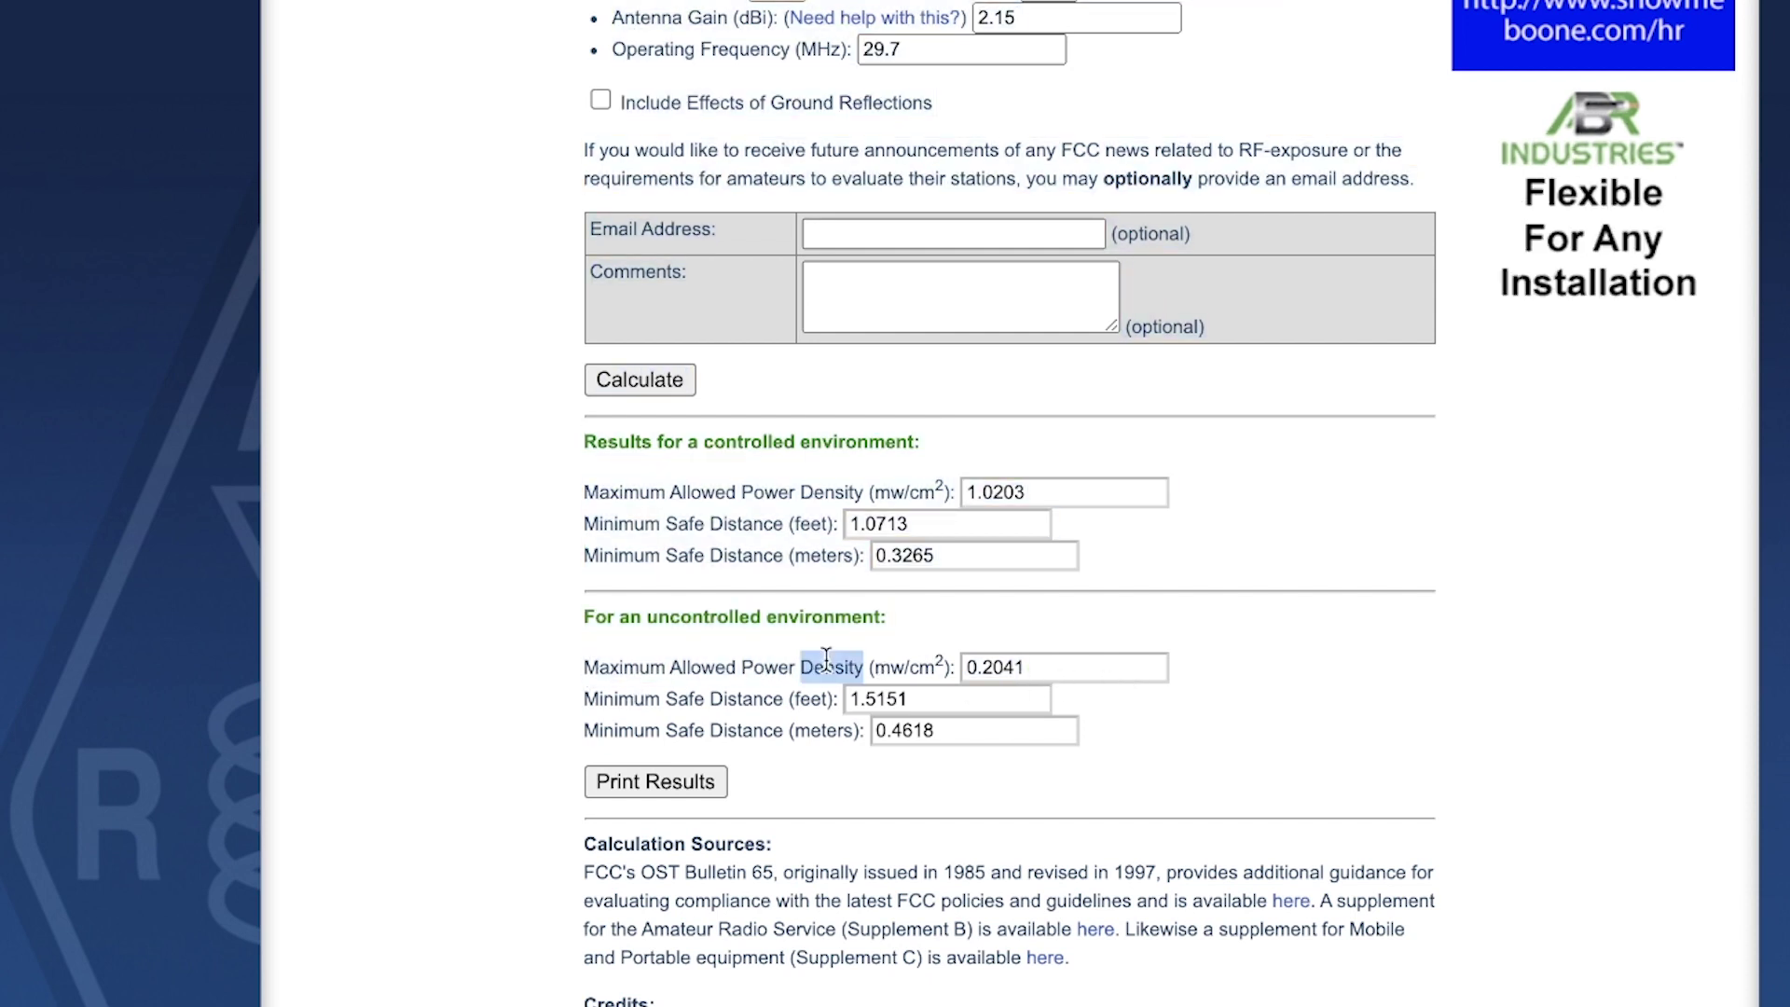
double_click(996, 670)
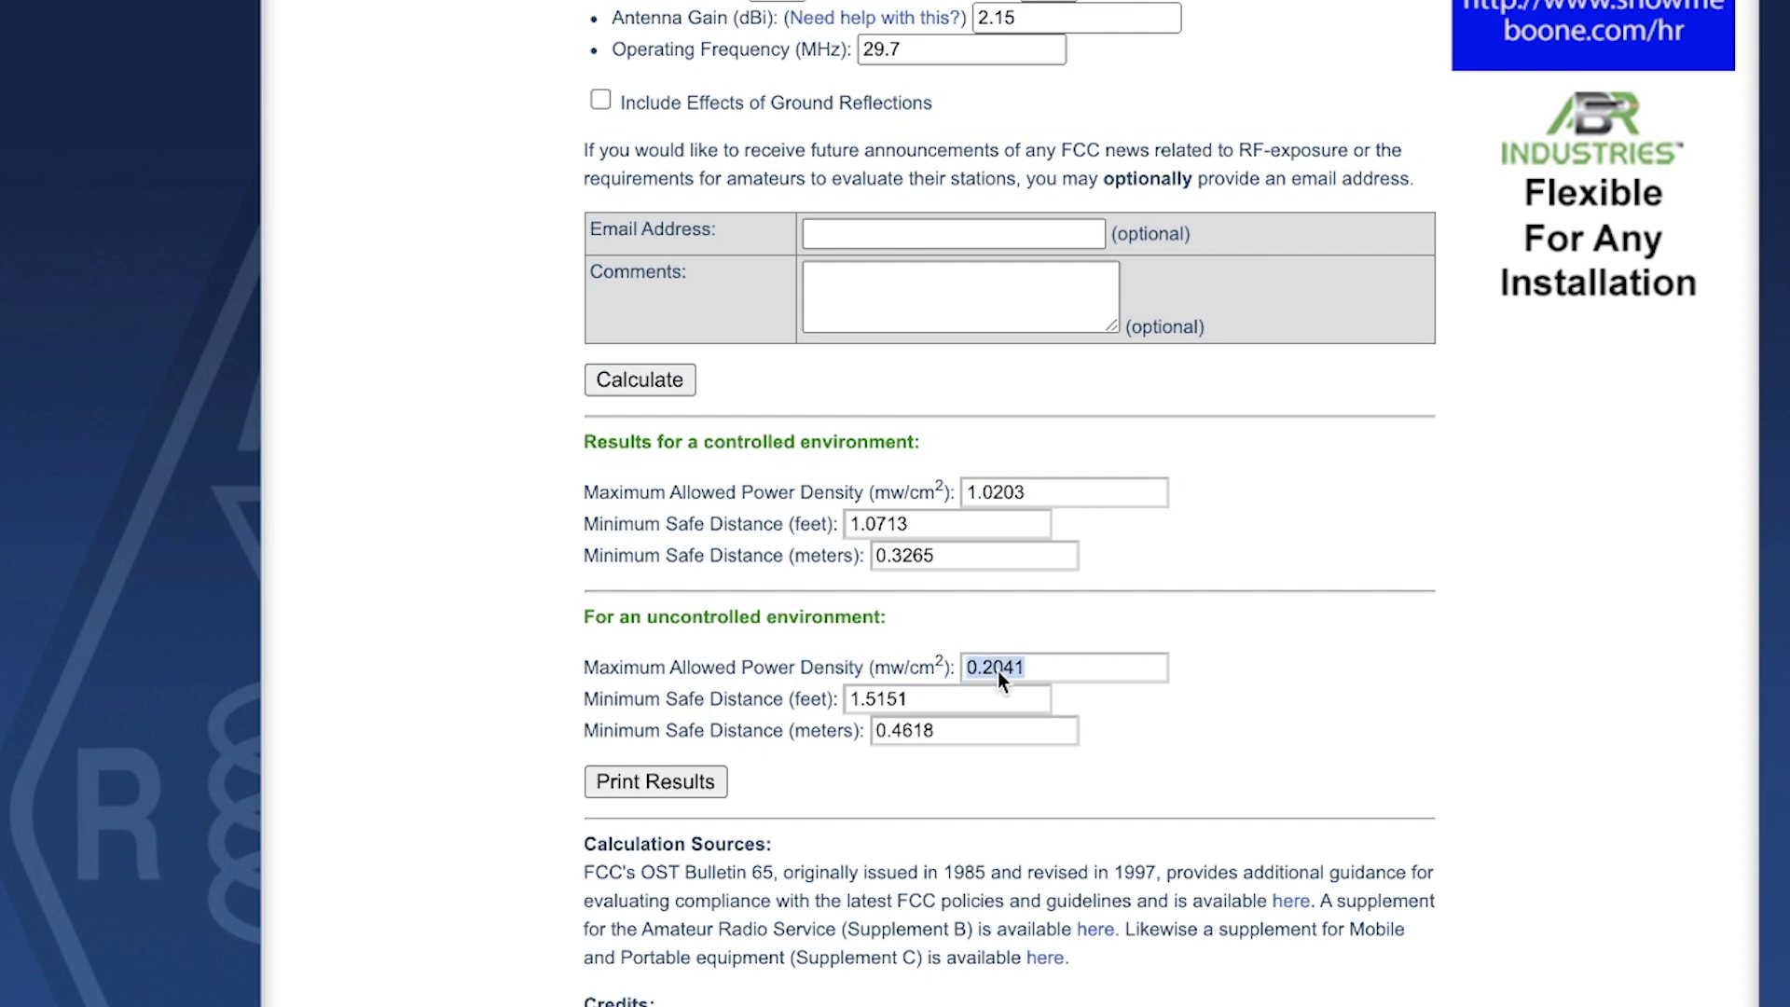
double_click(888, 708)
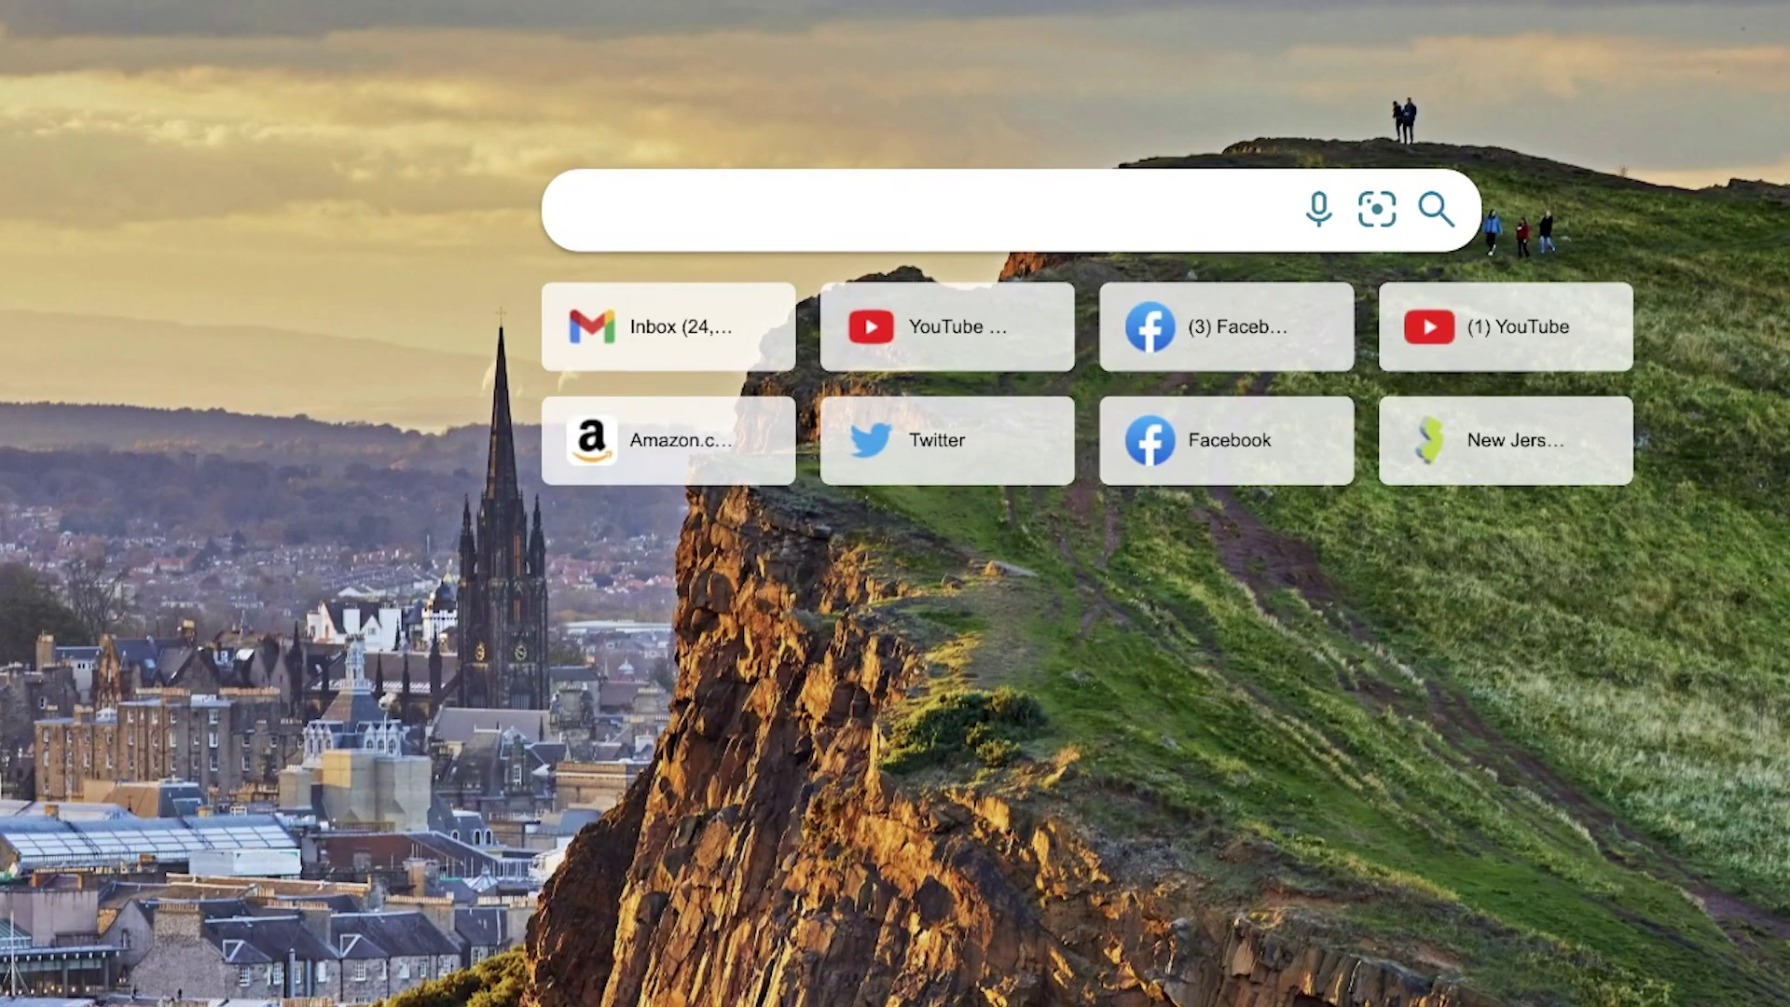
type("al")
key("BackSpace")
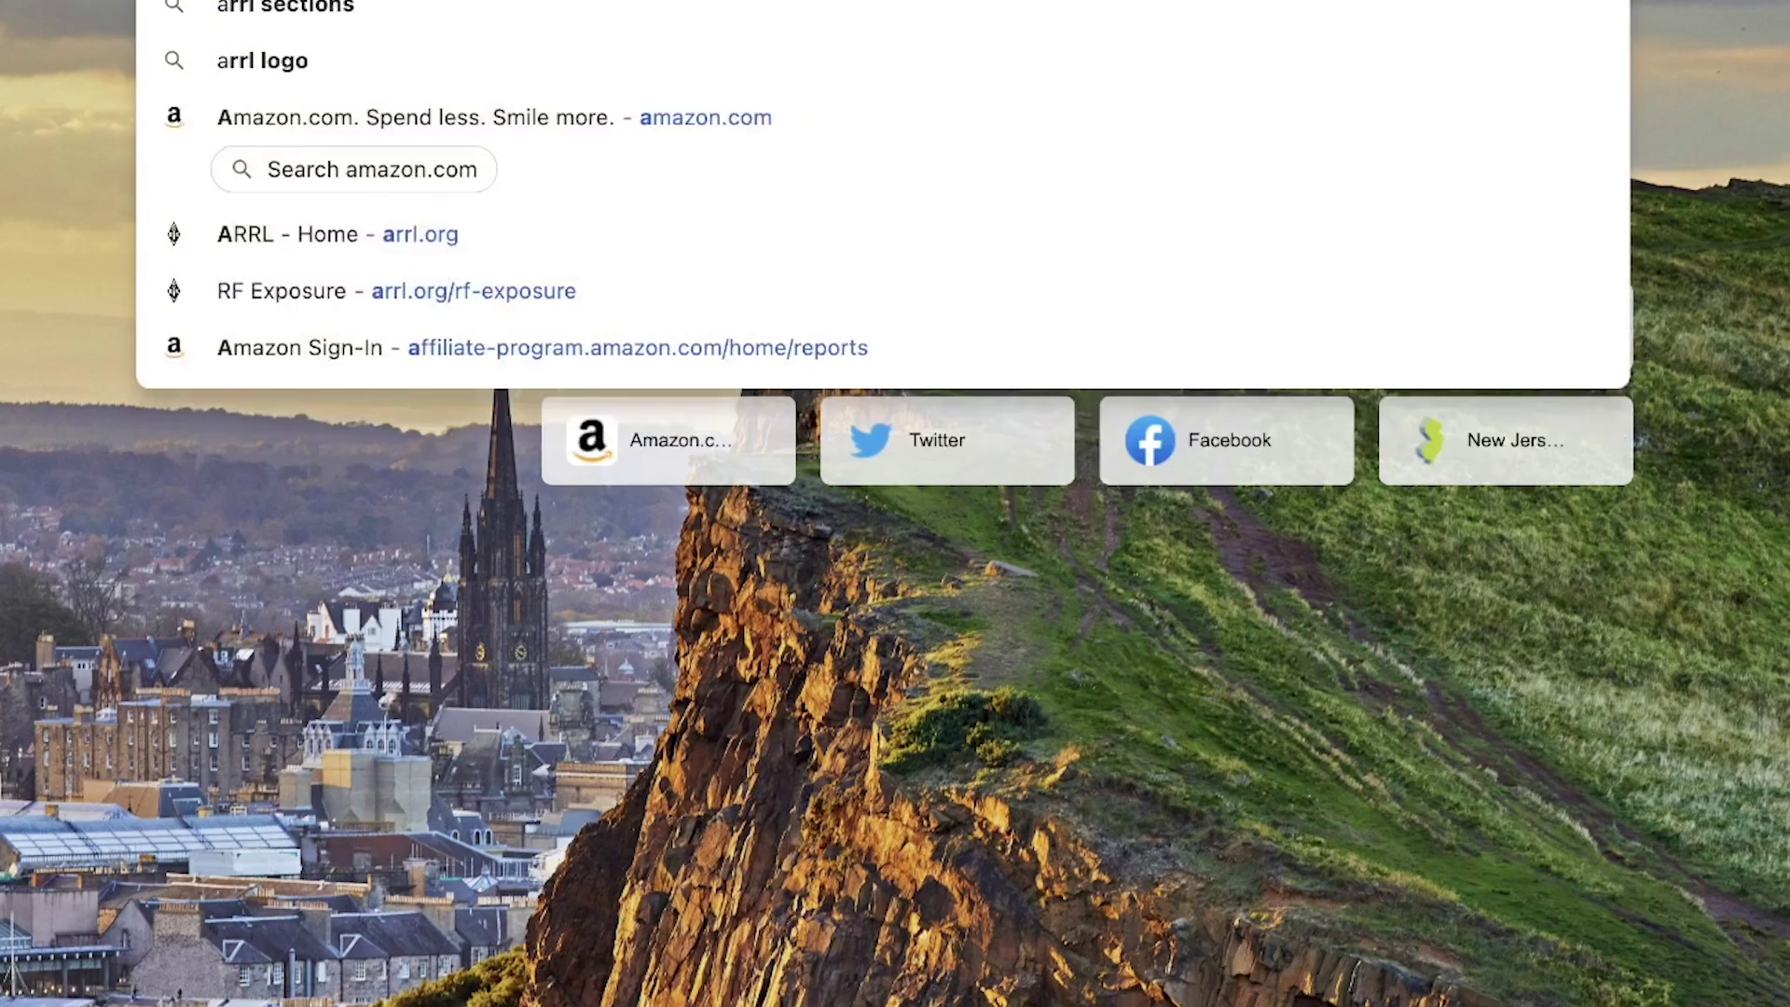
key("BackSpace")
type("lake")
key("BackSpace")
key("BackSpace")
key("BackSpace")
key("BackSpace")
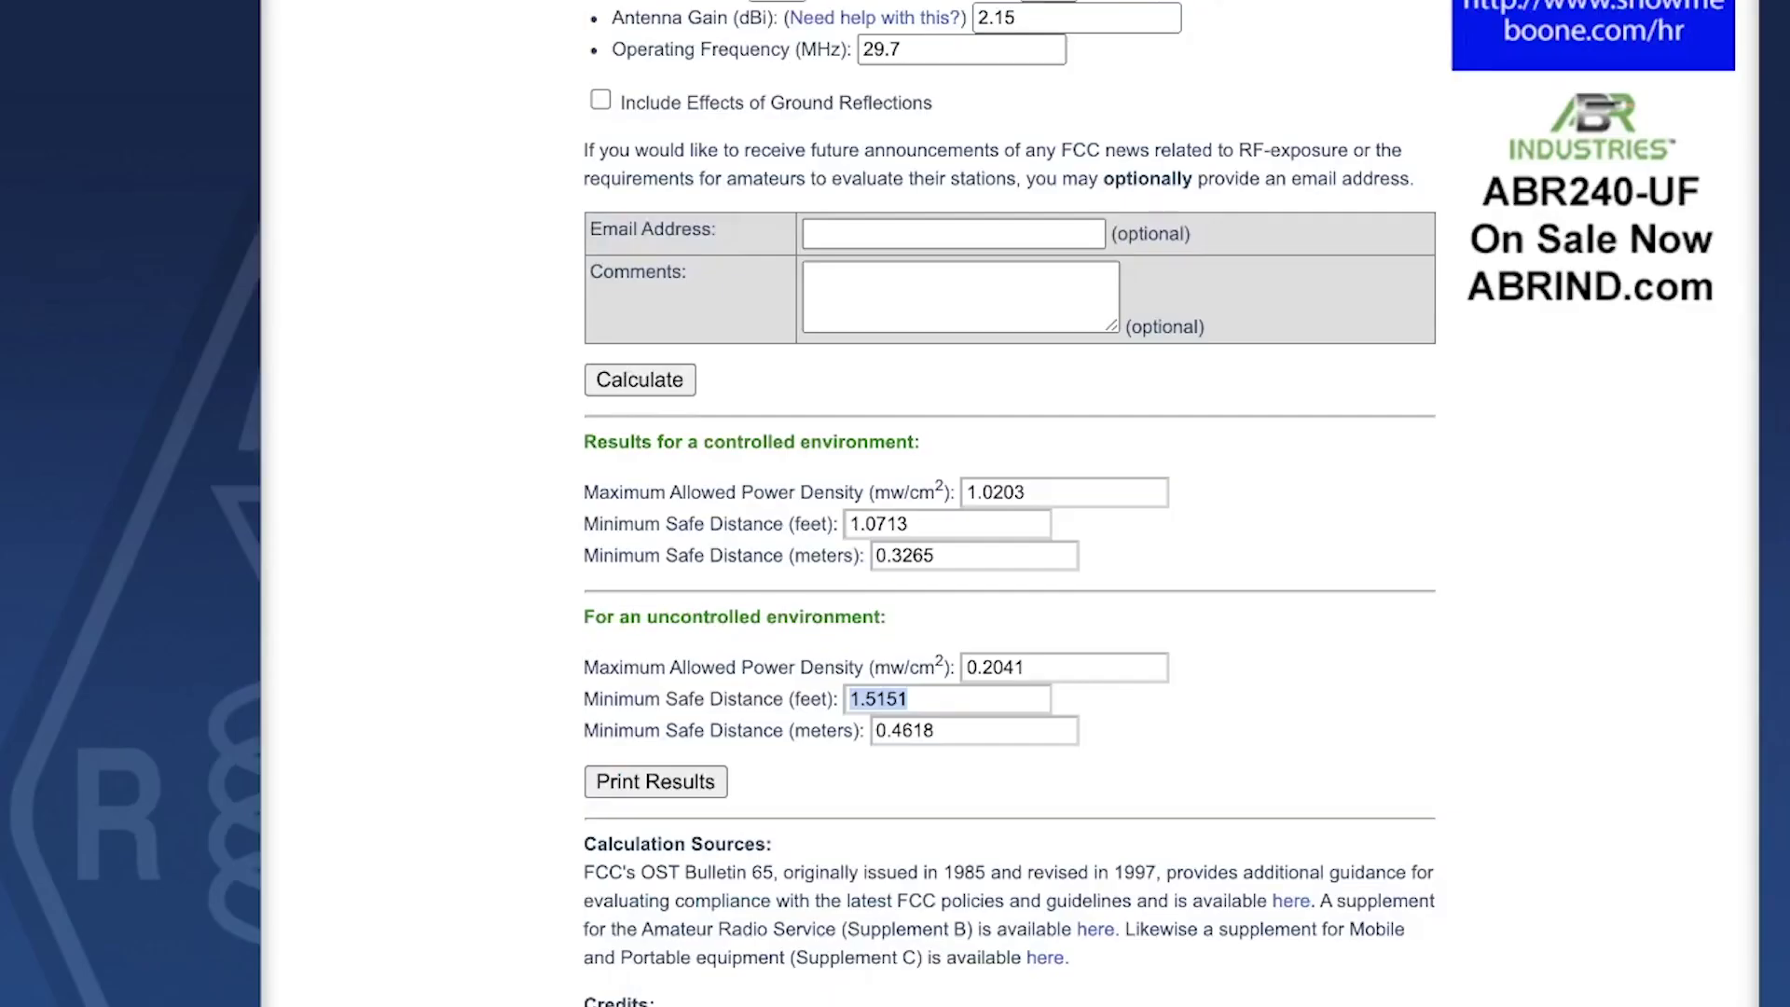
Switch to the Lake Washington Ham Club RF Exposure Calculator and enter 50 watts as the power at antenna.
scroll(671, 5, "up", 7)
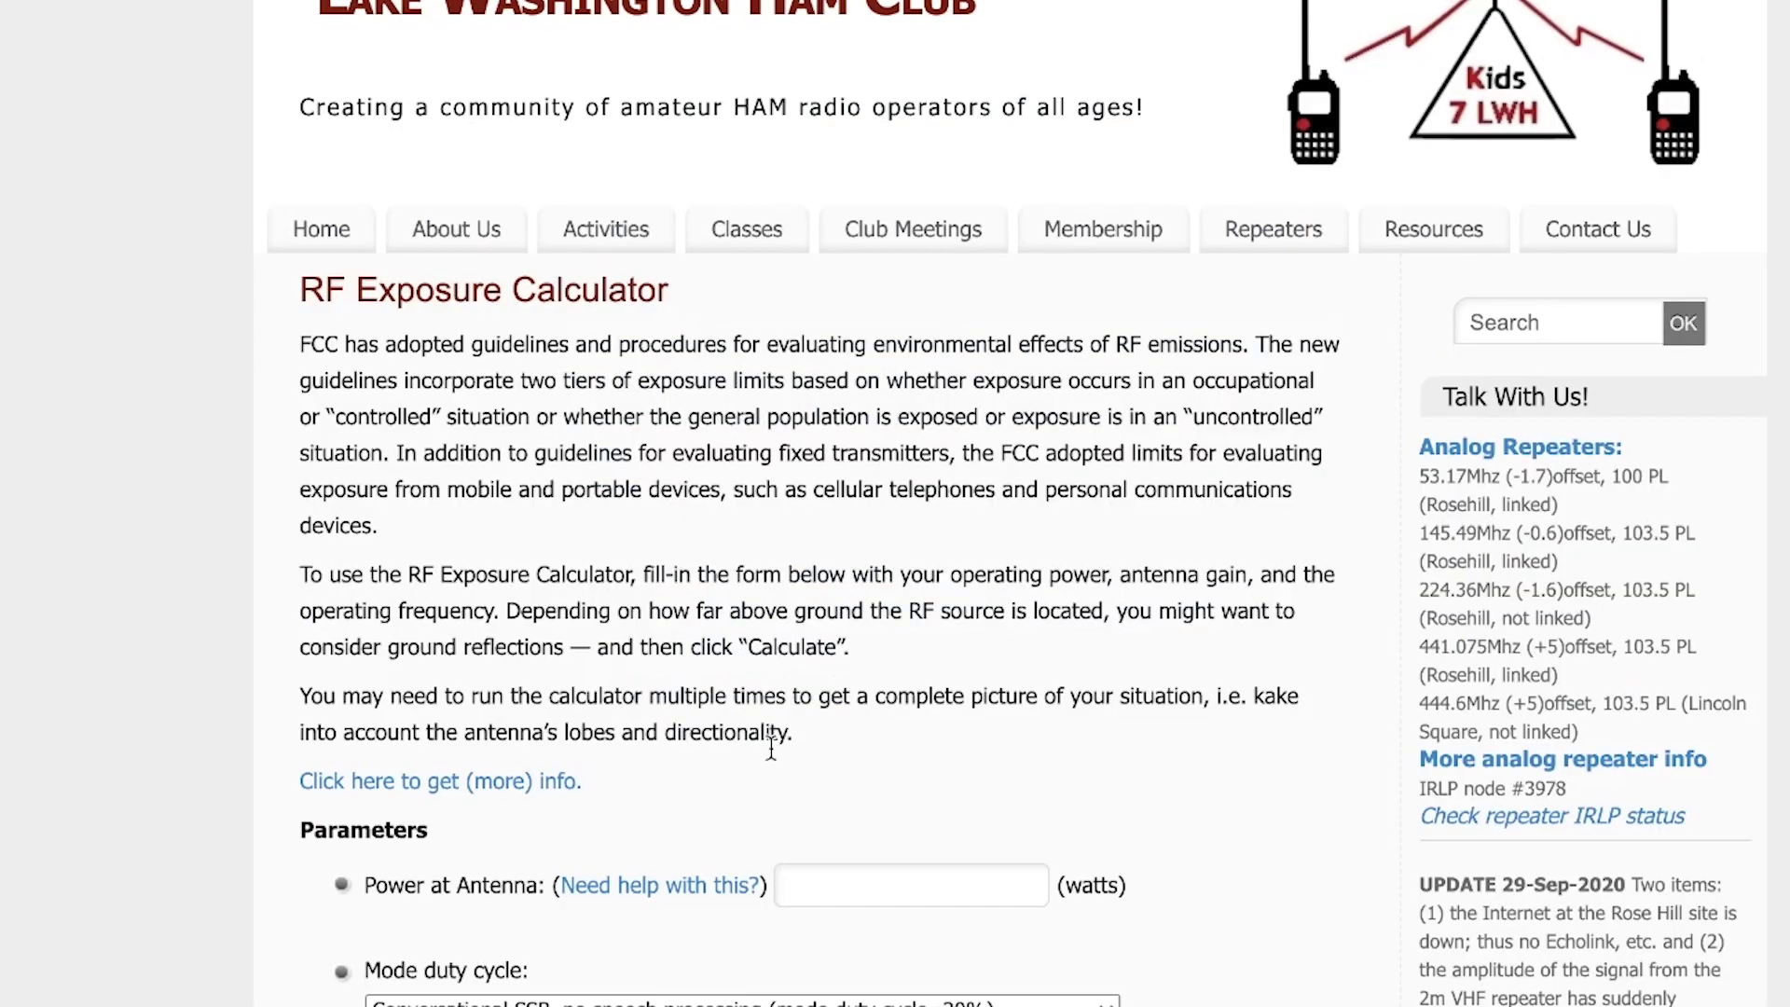
left_click(887, 893)
type("50")
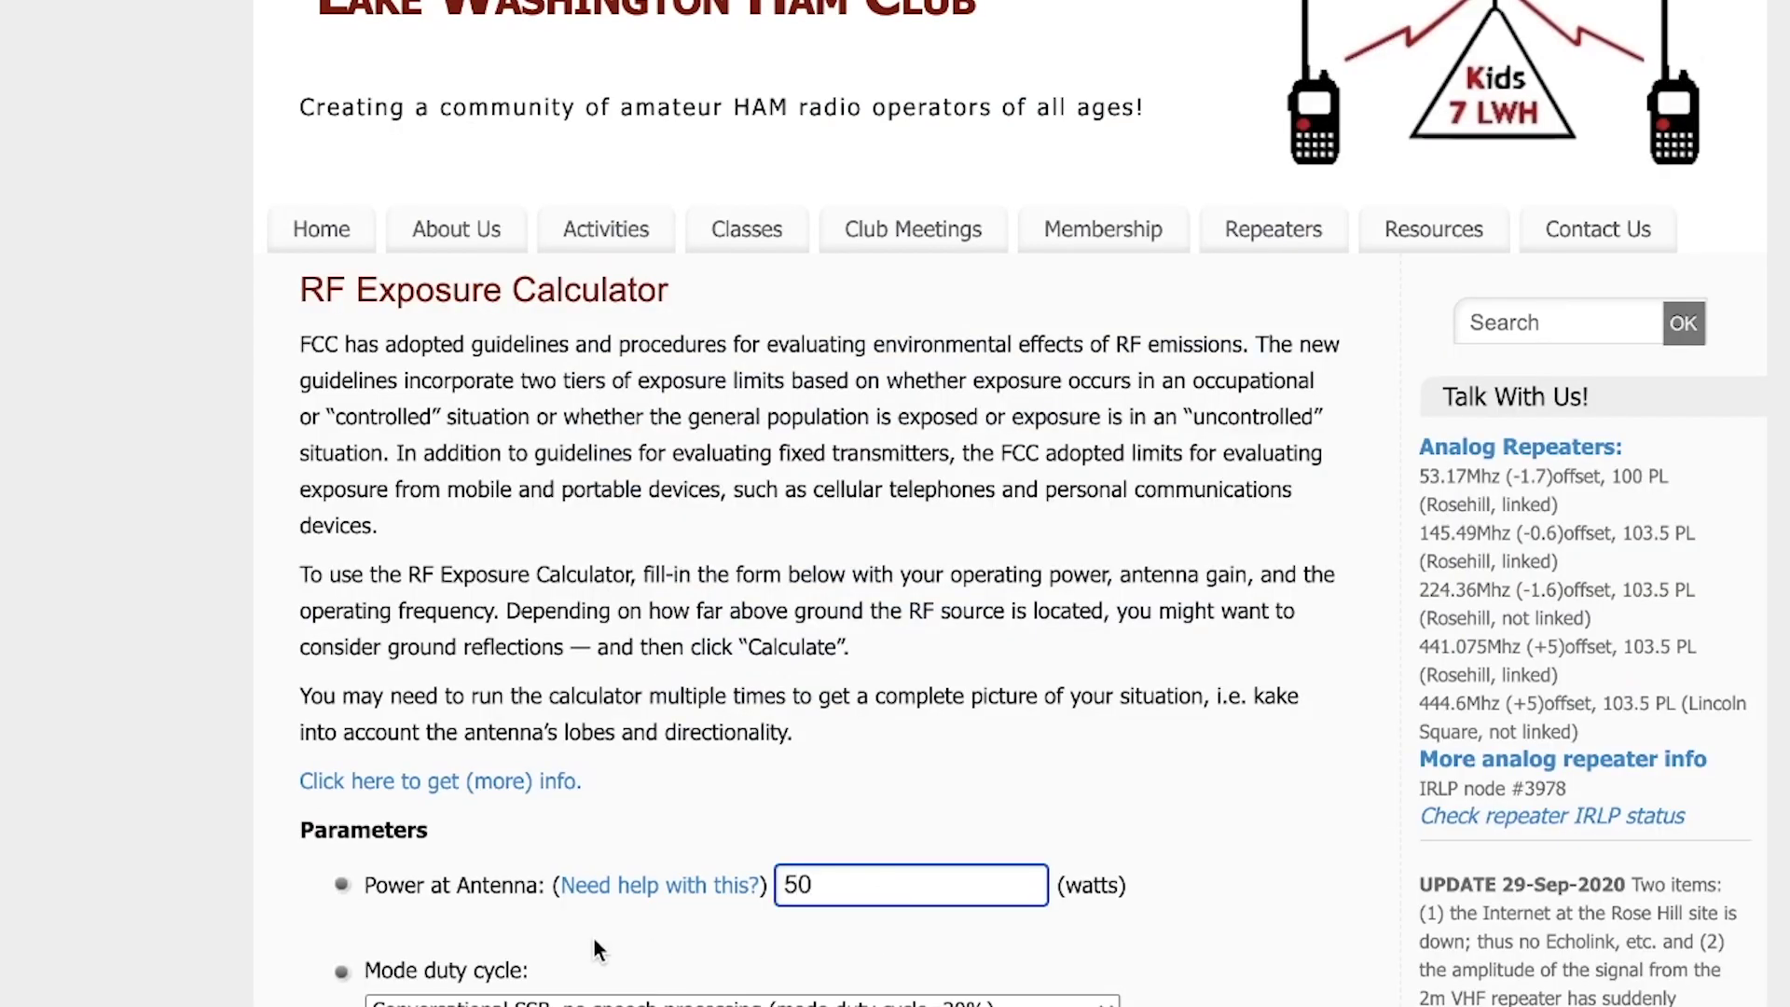
Enter an antenna gain of 2.15 dBi and an operating frequency of 29.7 MHz in the club's calculator.
scroll(593, 937, "down", 3)
scroll(593, 937, "down", 3)
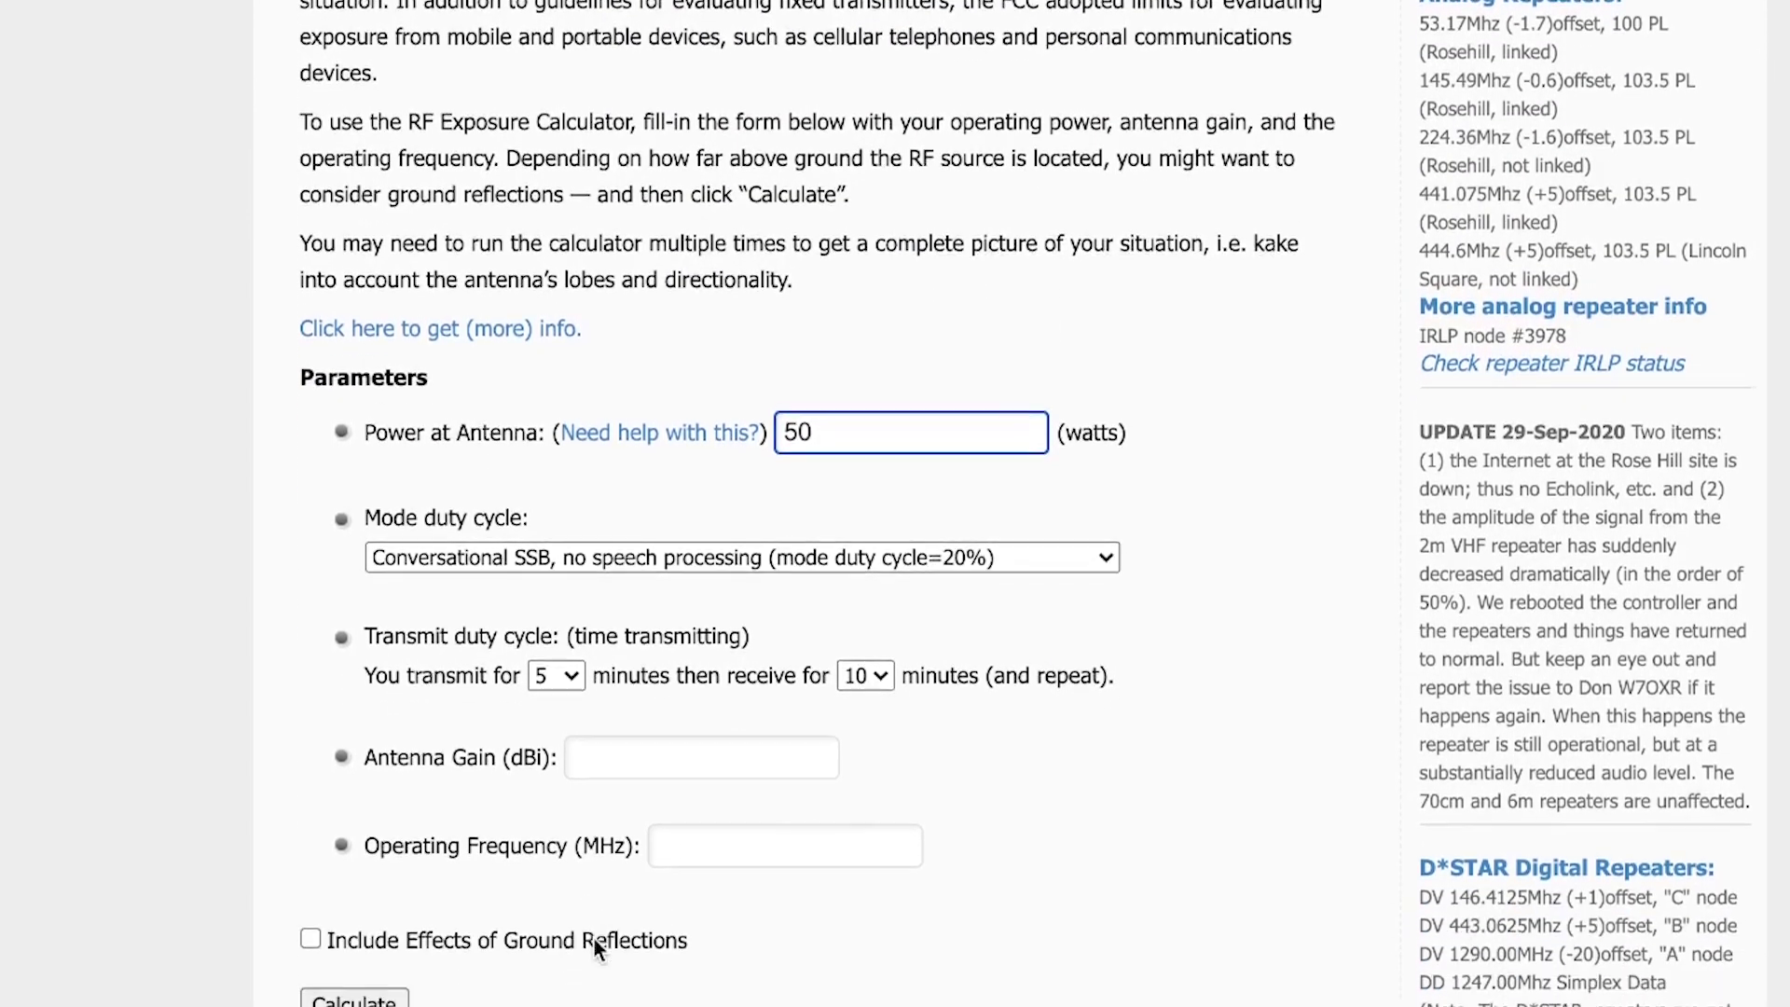
scroll(597, 949, "up", 1)
left_click(648, 628)
type("2.1")
key("BackSpace")
key("BackSpace")
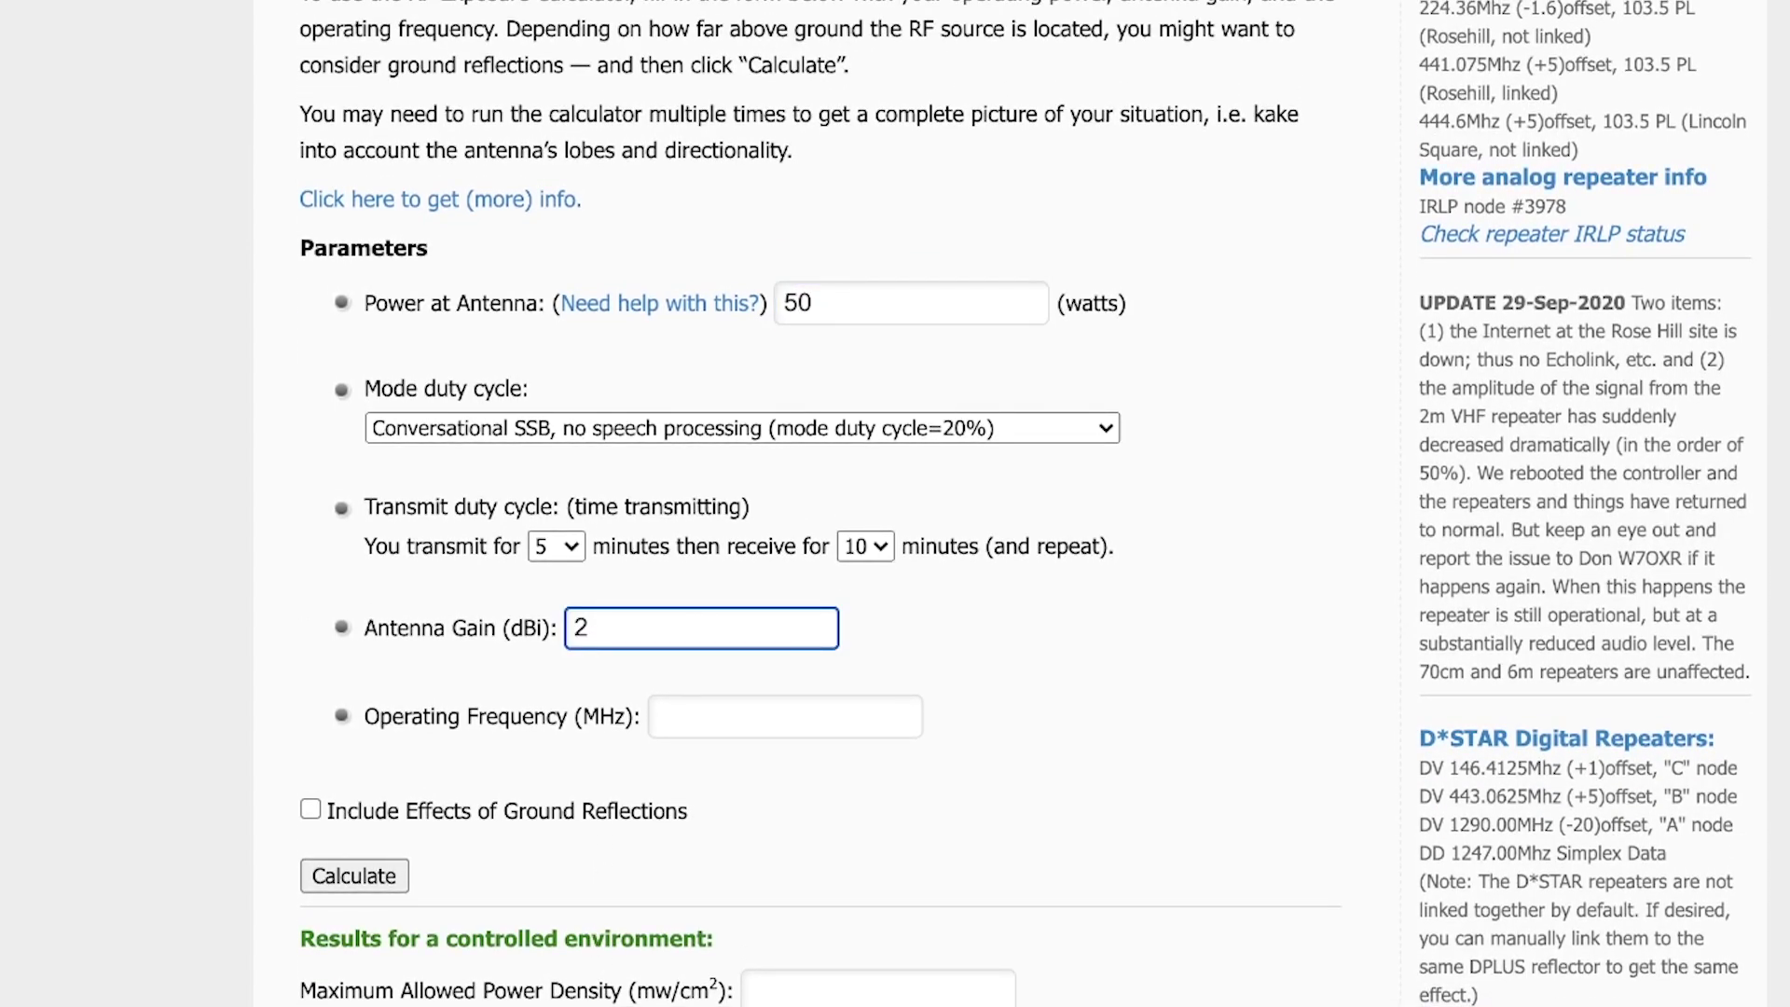
type(".15")
left_click(752, 722)
type("29.7")
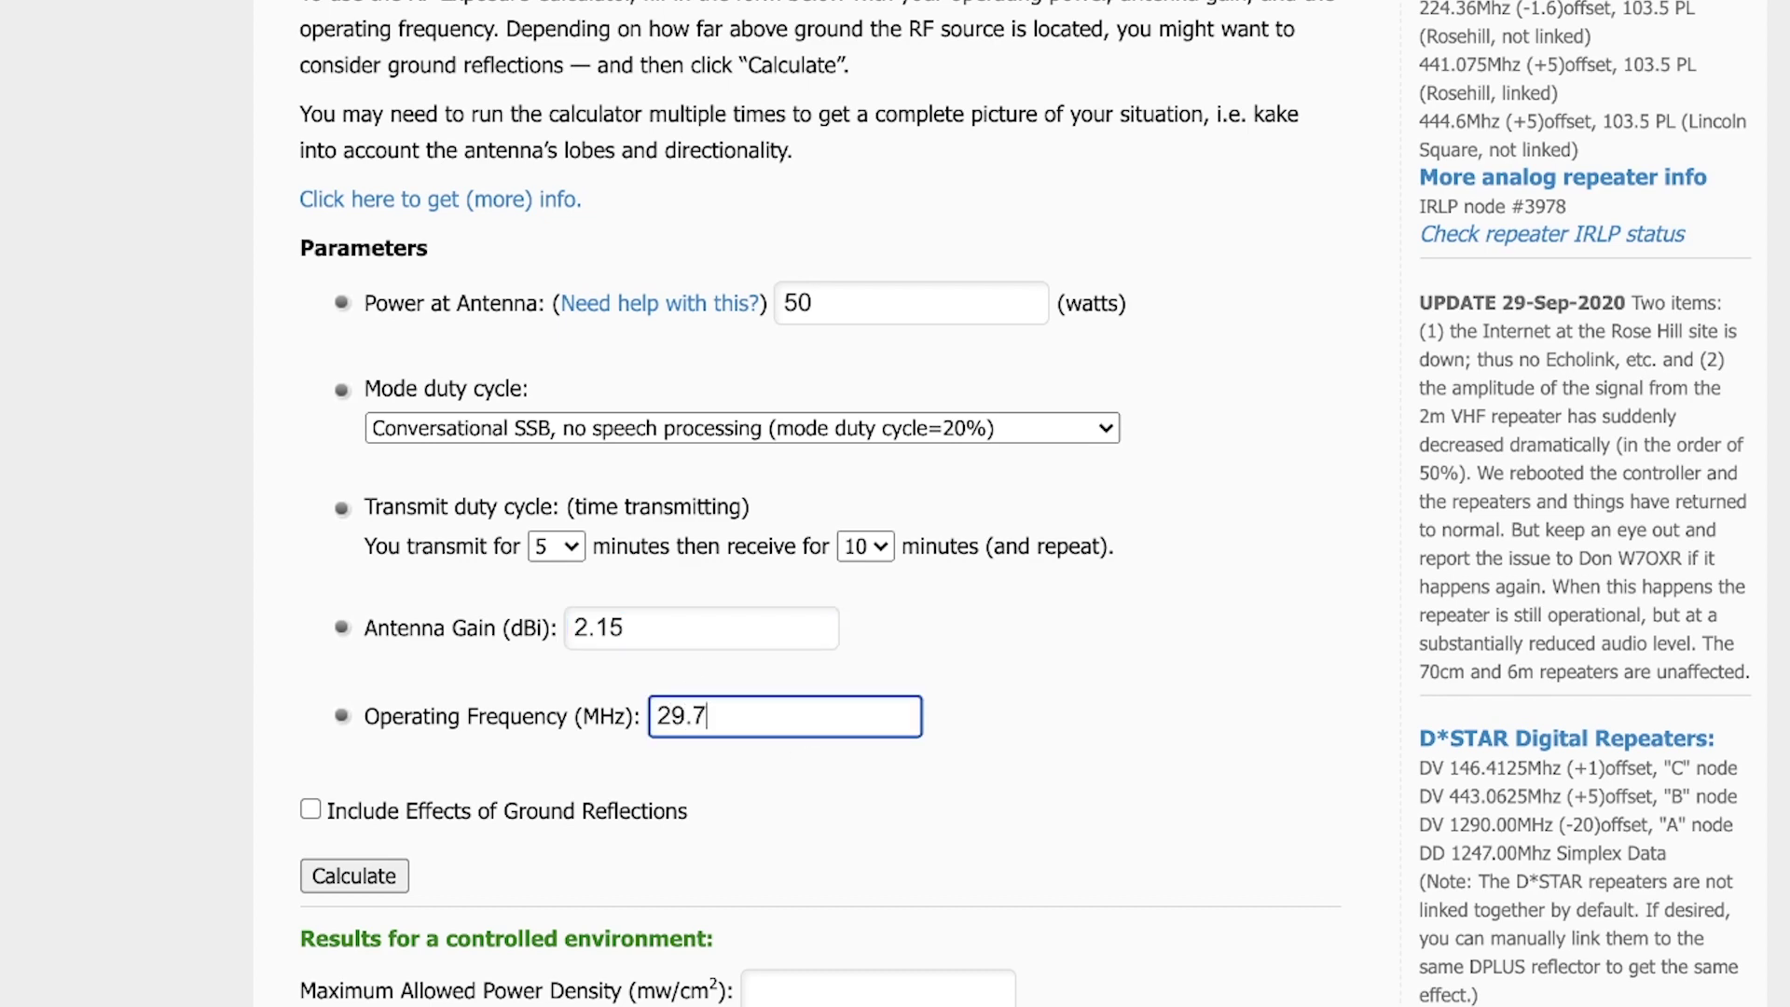
Calculate the club calculator's results and highlight the controlled environment's power density and minimum safe distance.
scroll(356, 837, "down", 4)
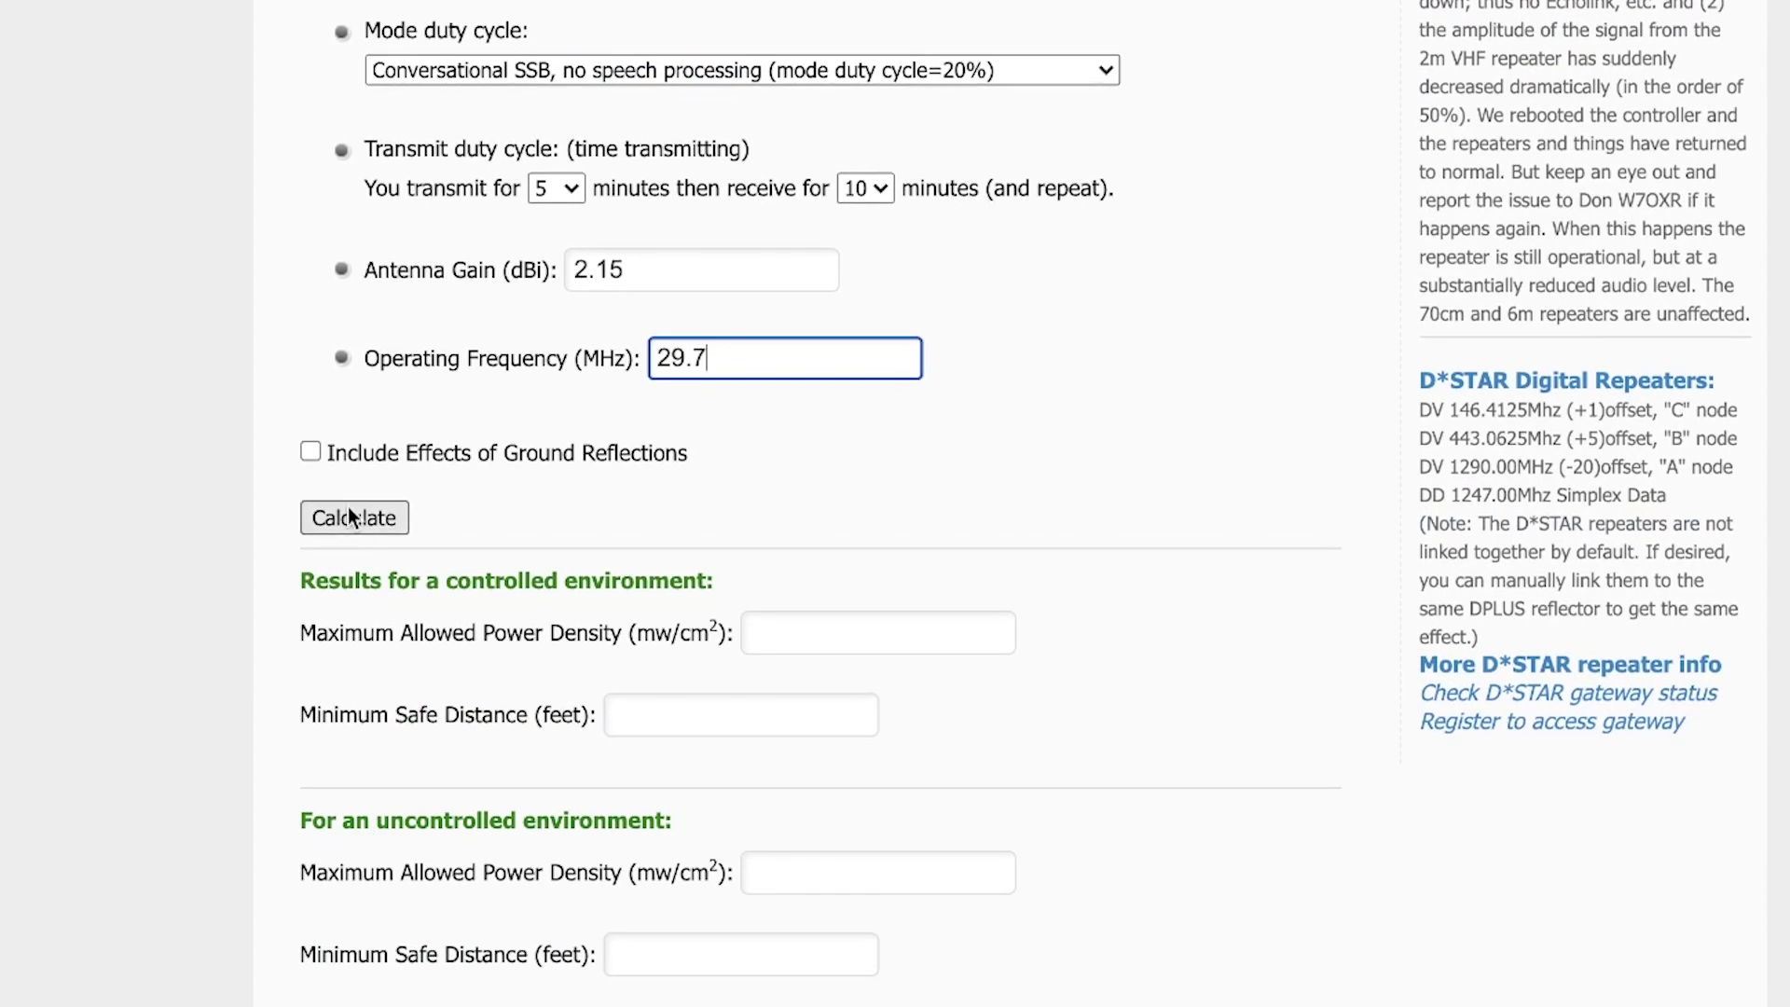
left_click(354, 519)
left_click(468, 652)
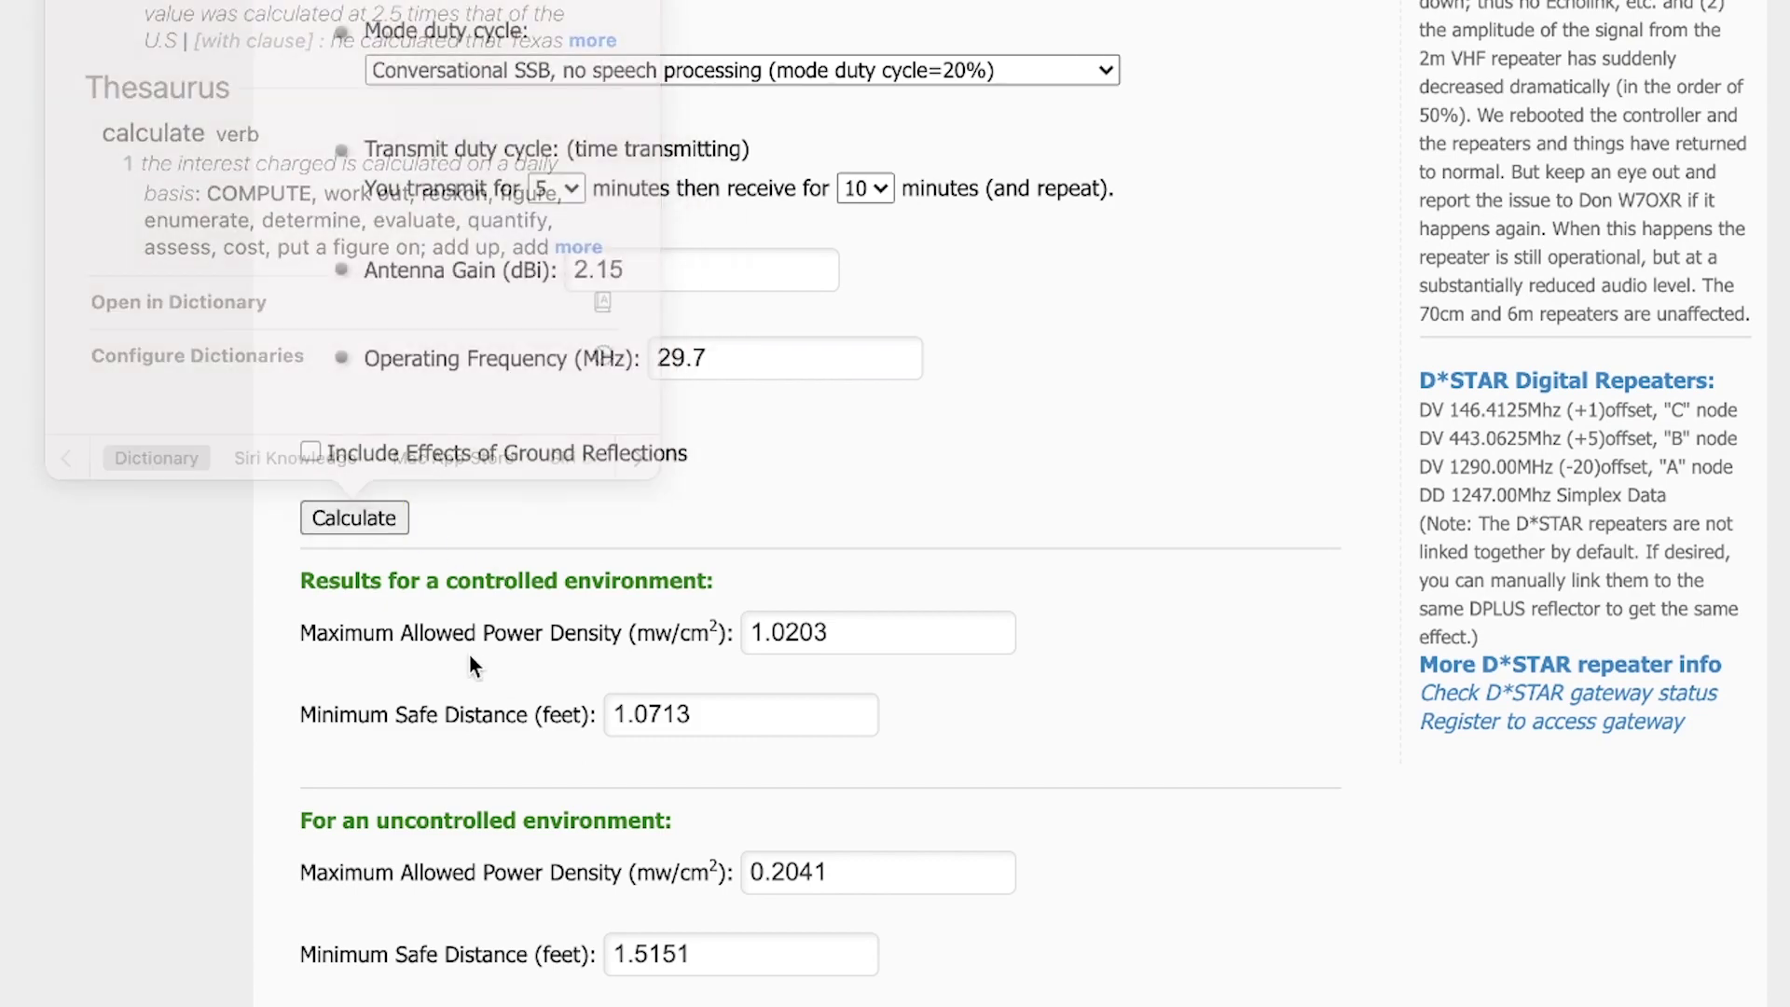
scroll(821, 720, "down", 3)
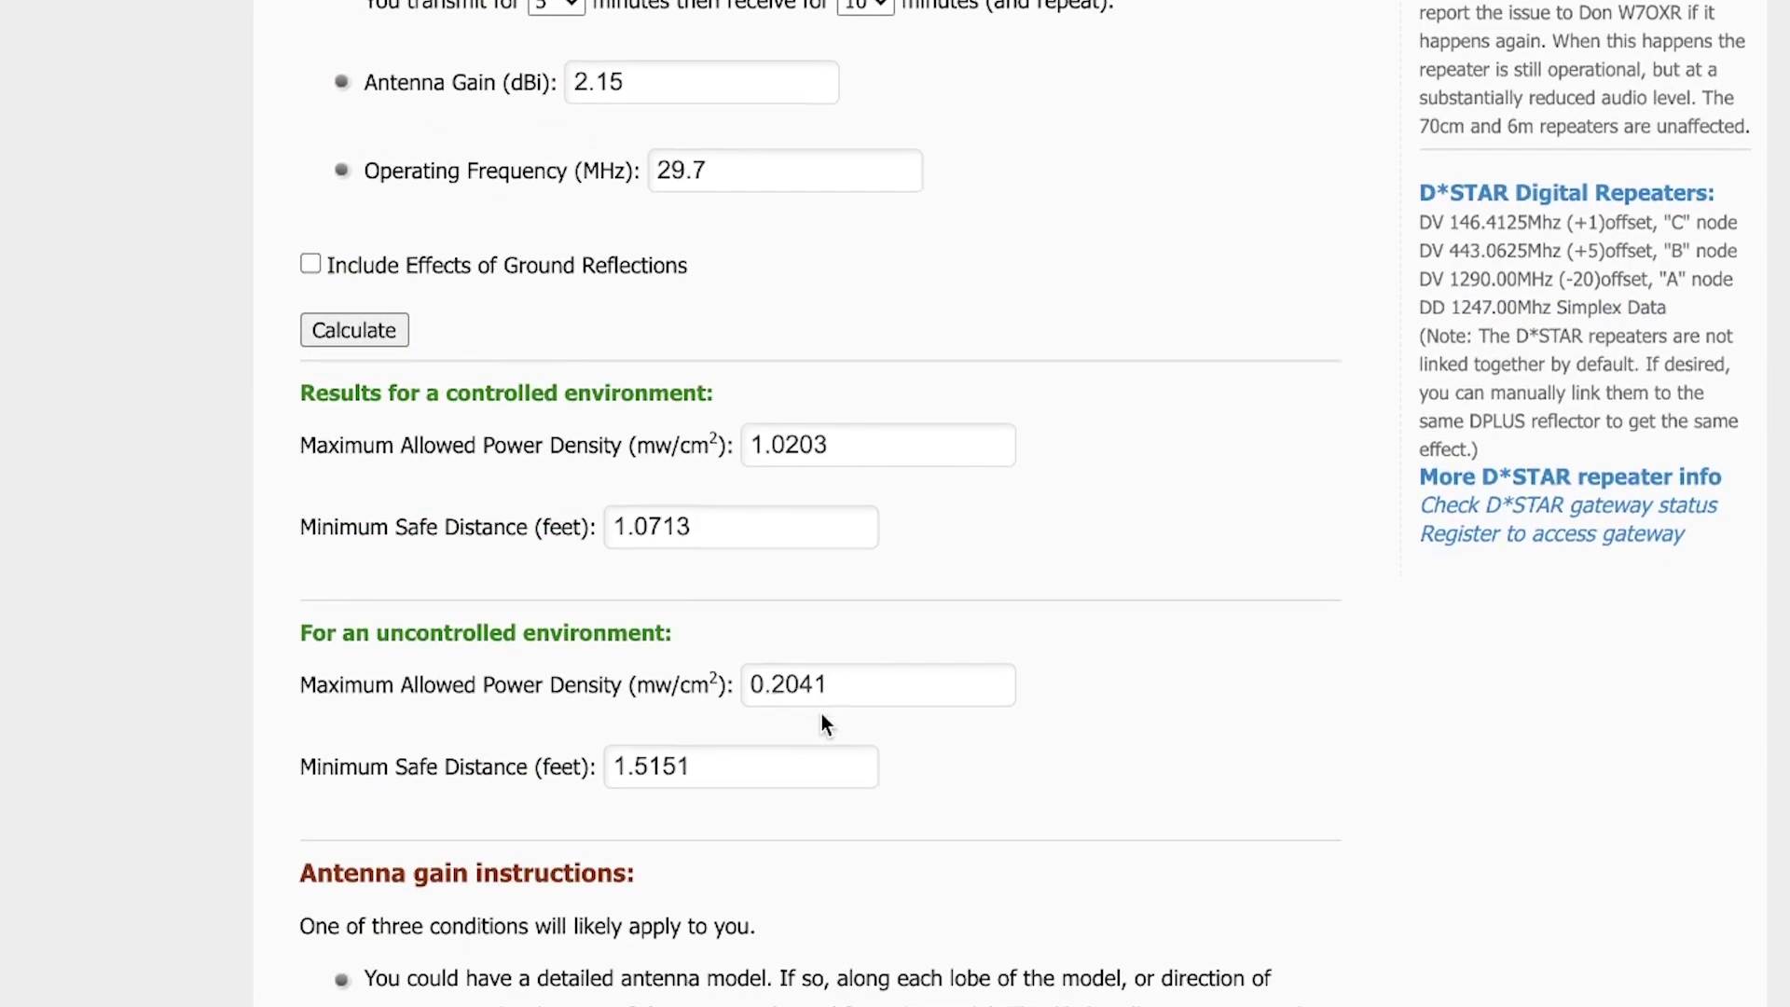
scroll(738, 429, "up", 1)
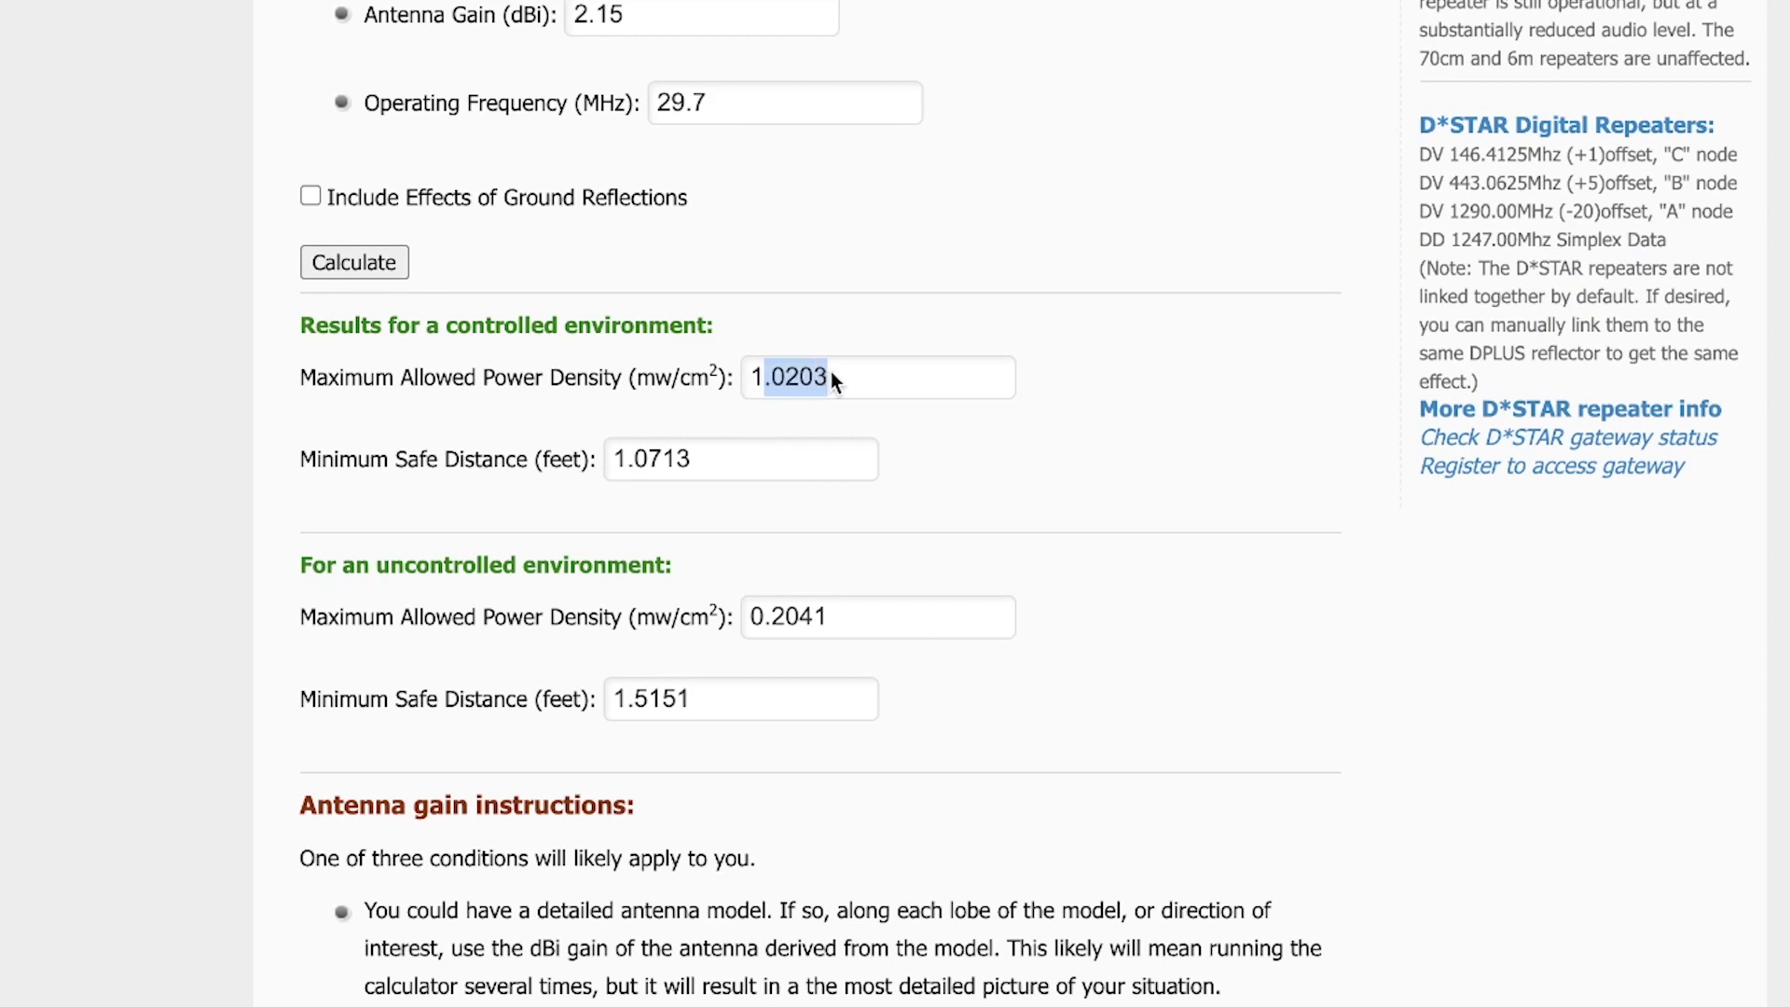
double_click(680, 462)
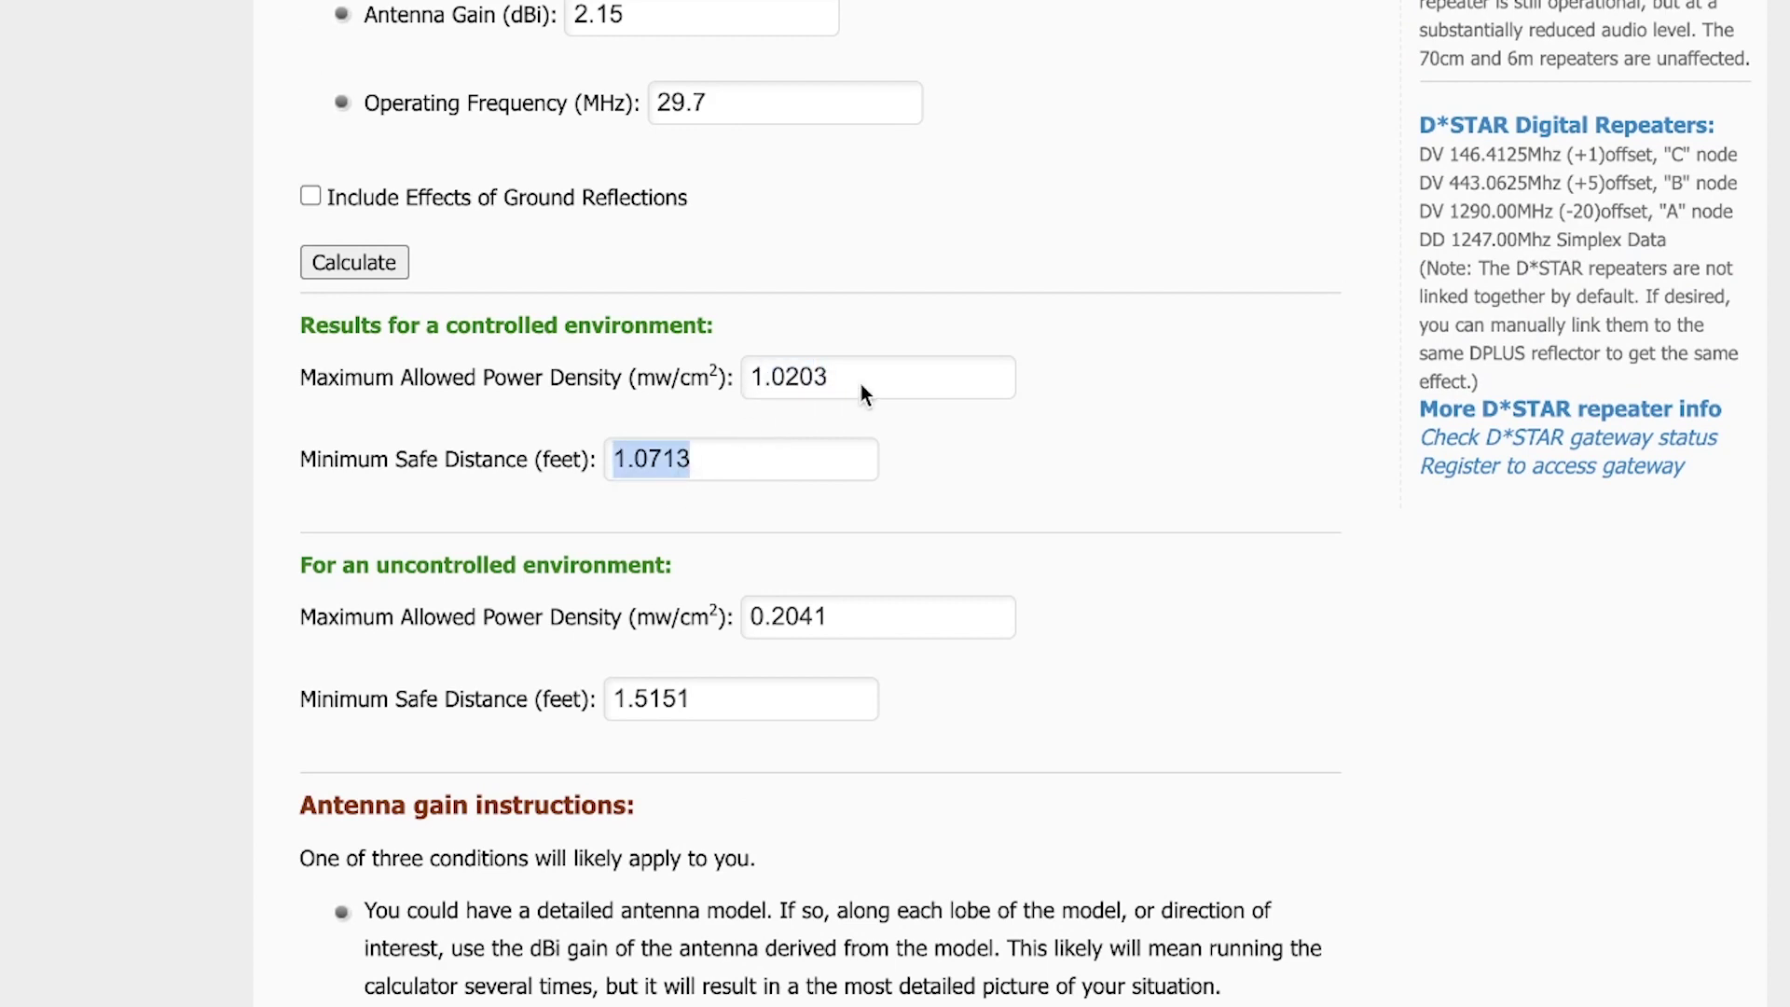
Look through the antenna gain instructions and the table of approximate gain and directionality by antenna type.
scroll(831, 621, "down", 3)
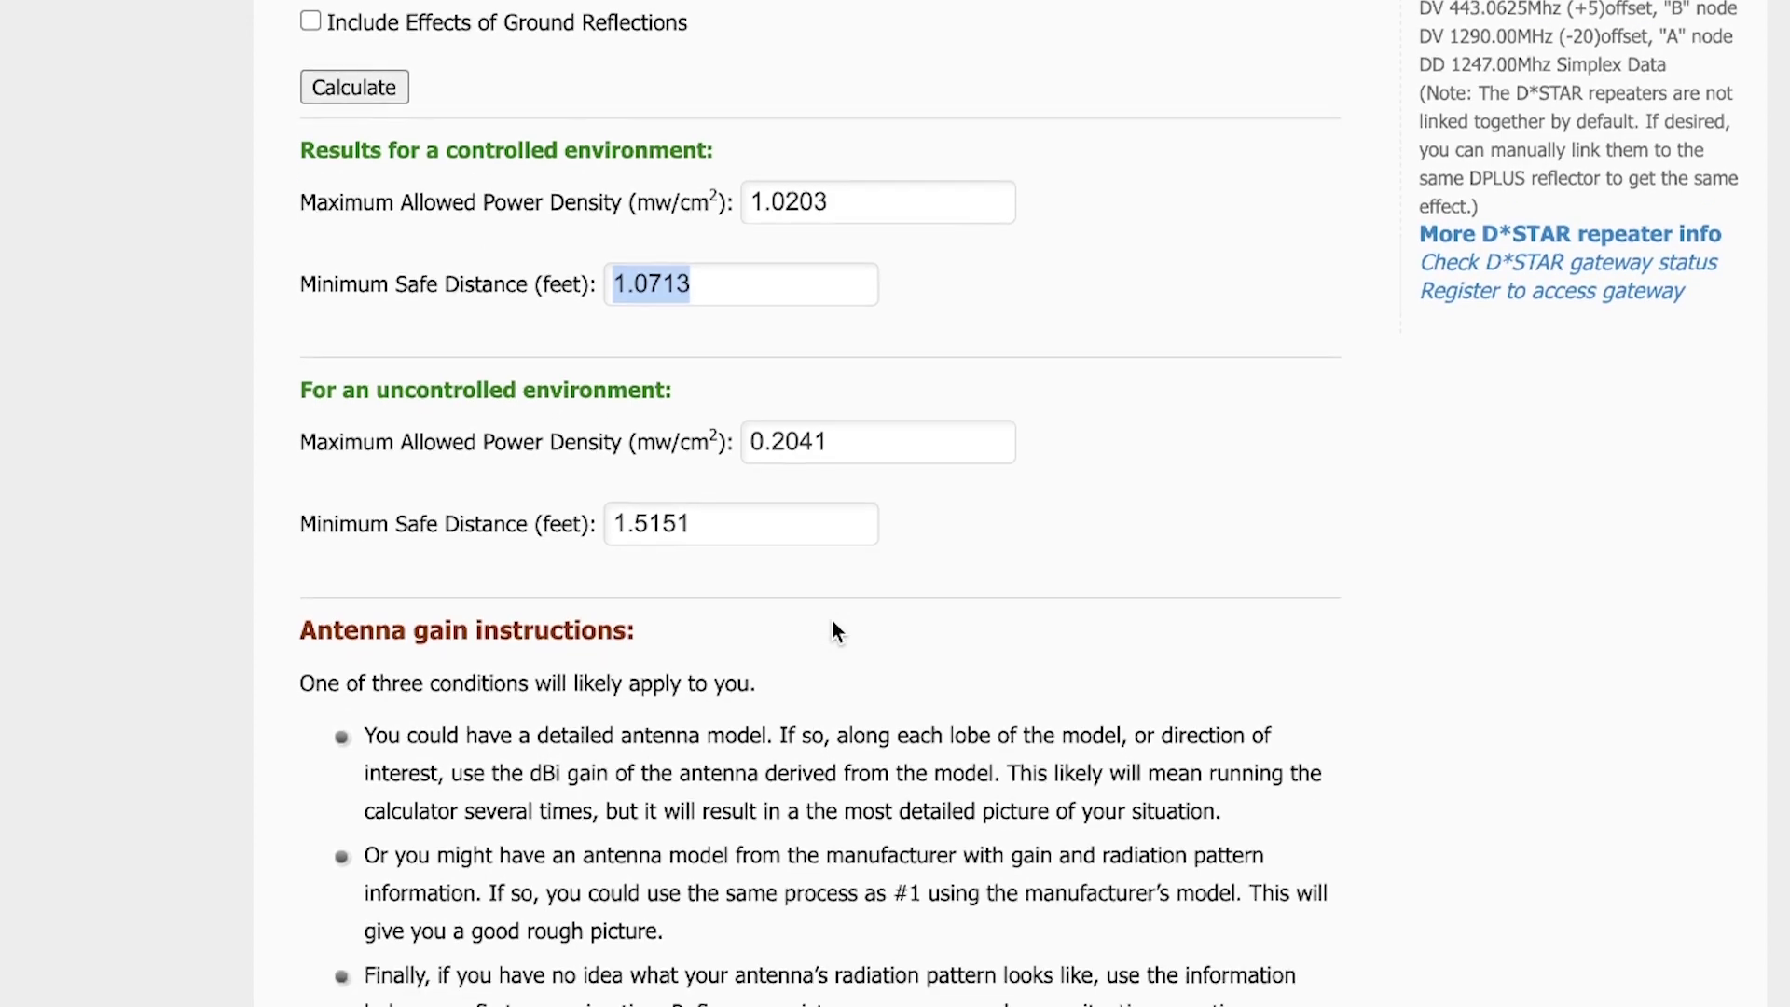
scroll(832, 621, "down", 12)
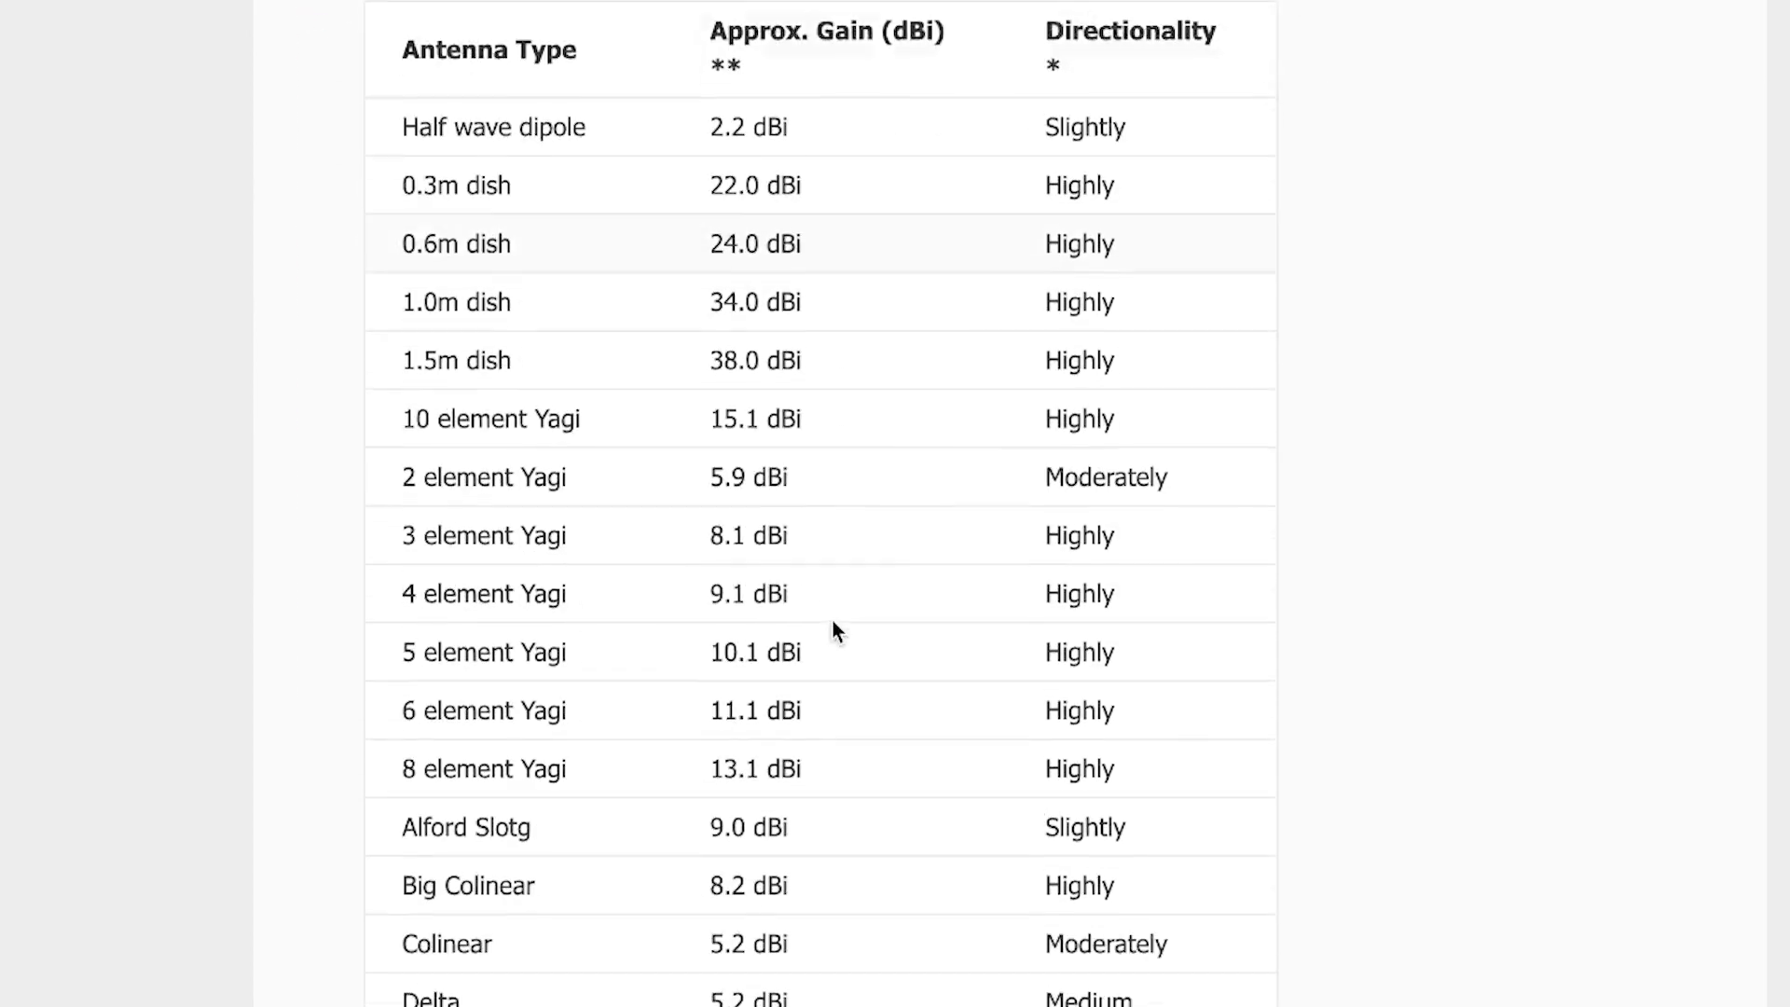
scroll(832, 621, "down", 12)
scroll(838, 643, "up", 5)
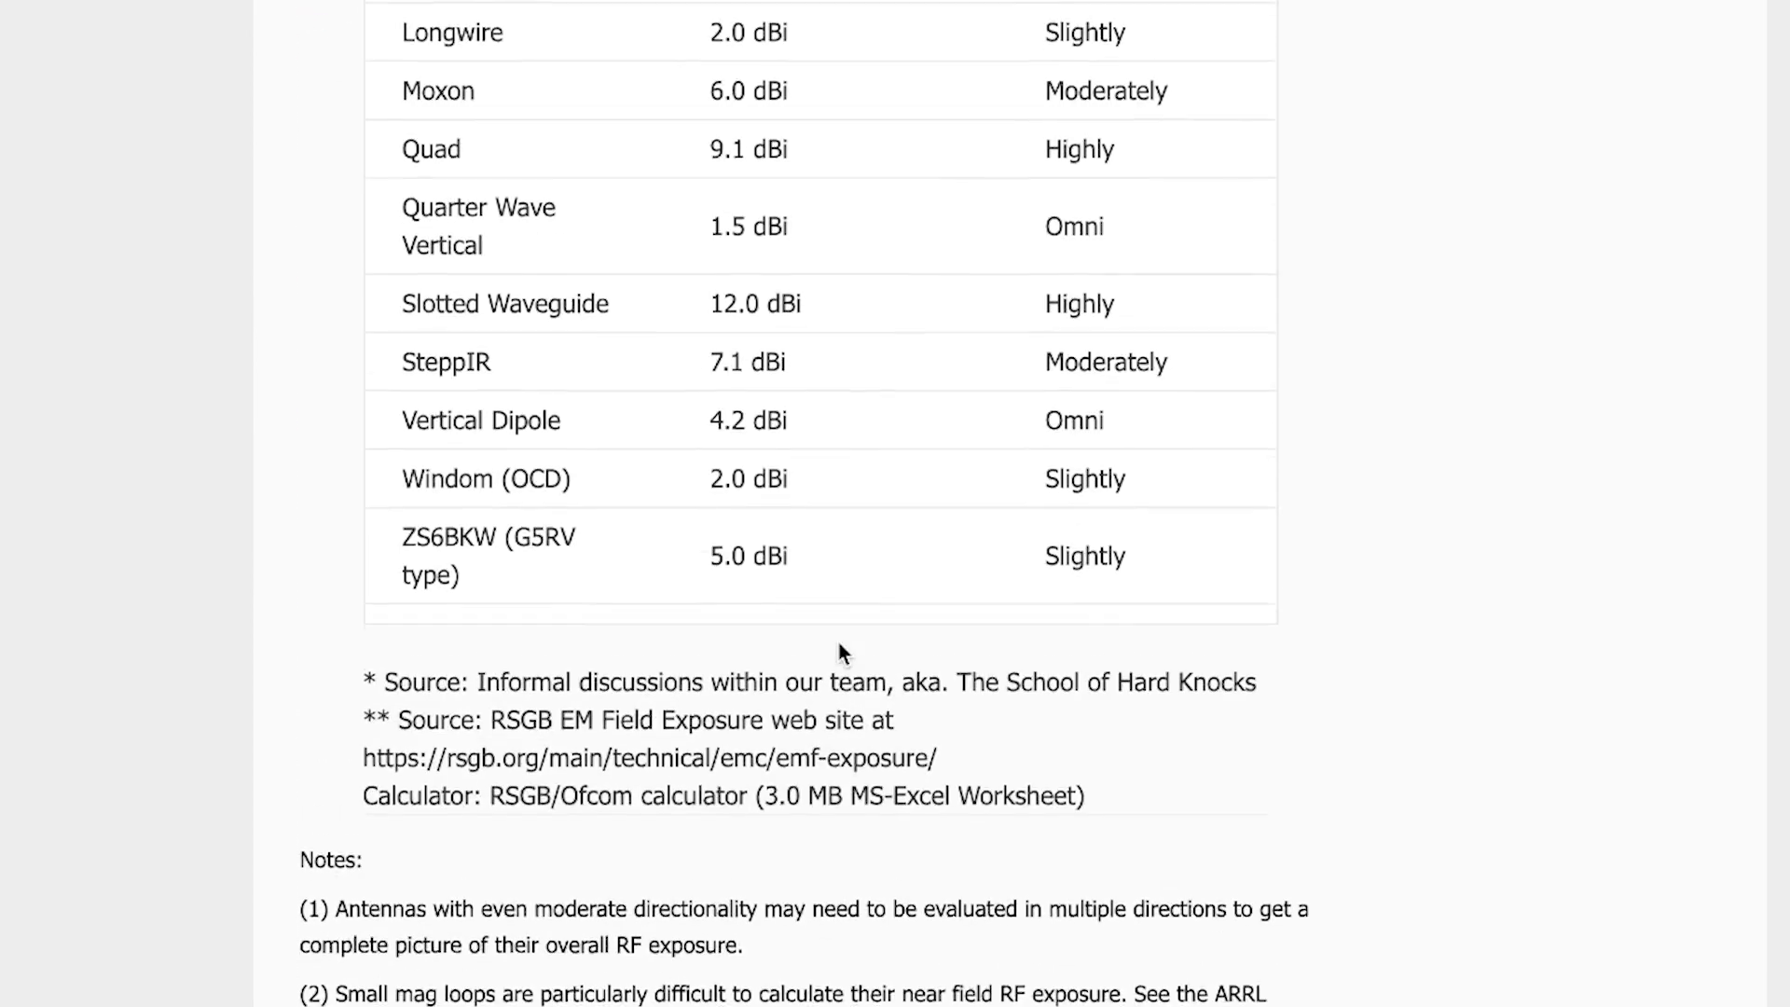
scroll(838, 644, "up", 20)
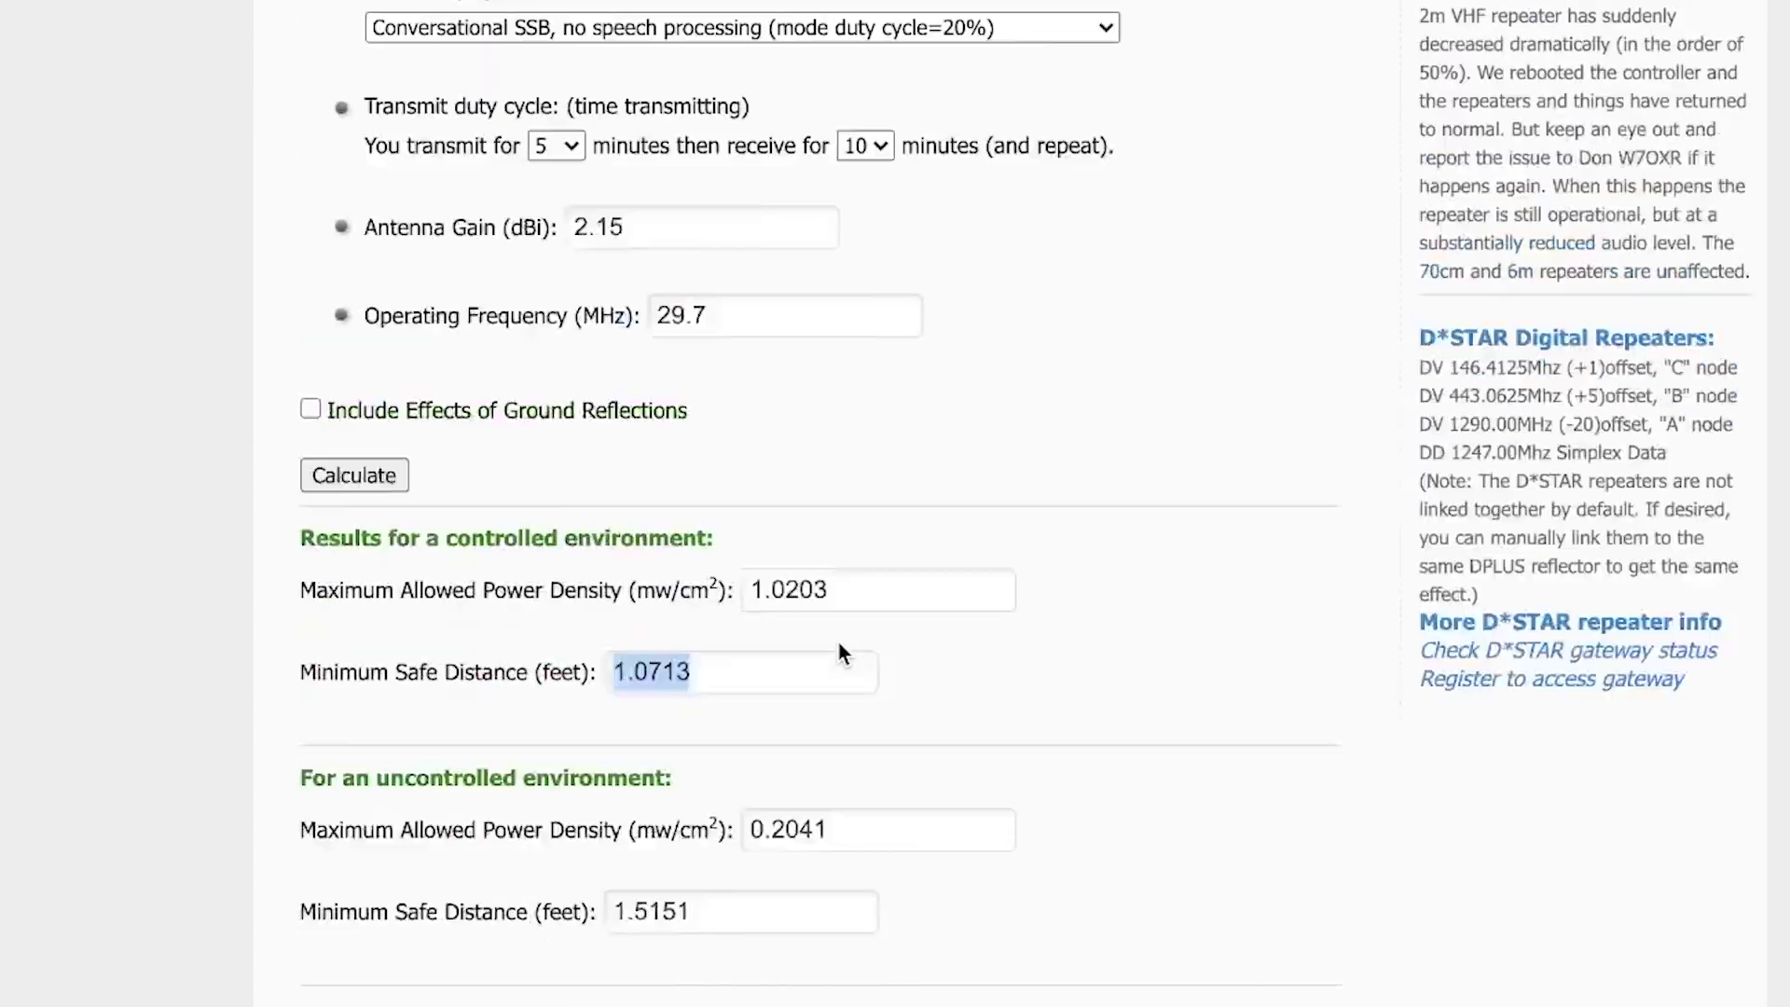
Return to the ARRL calculator, open the print preview of its results, and close it without saving.
scroll(842, 650, "up", 4)
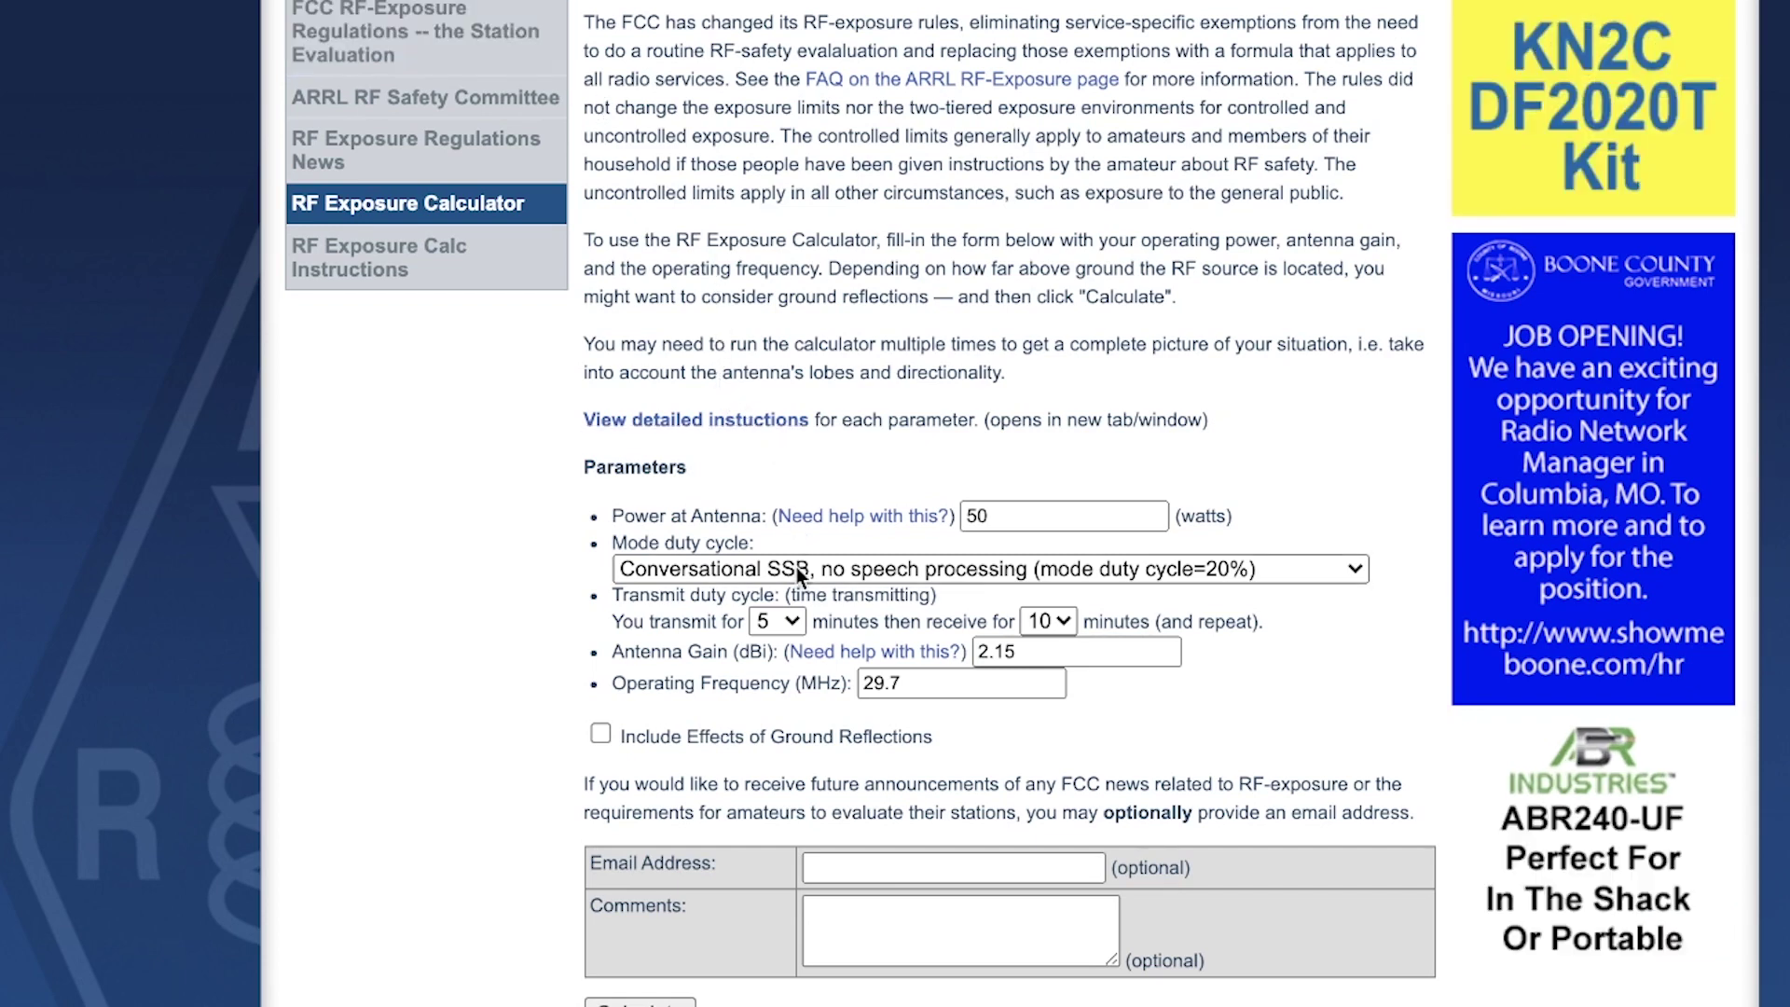
scroll(797, 697, "down", 6)
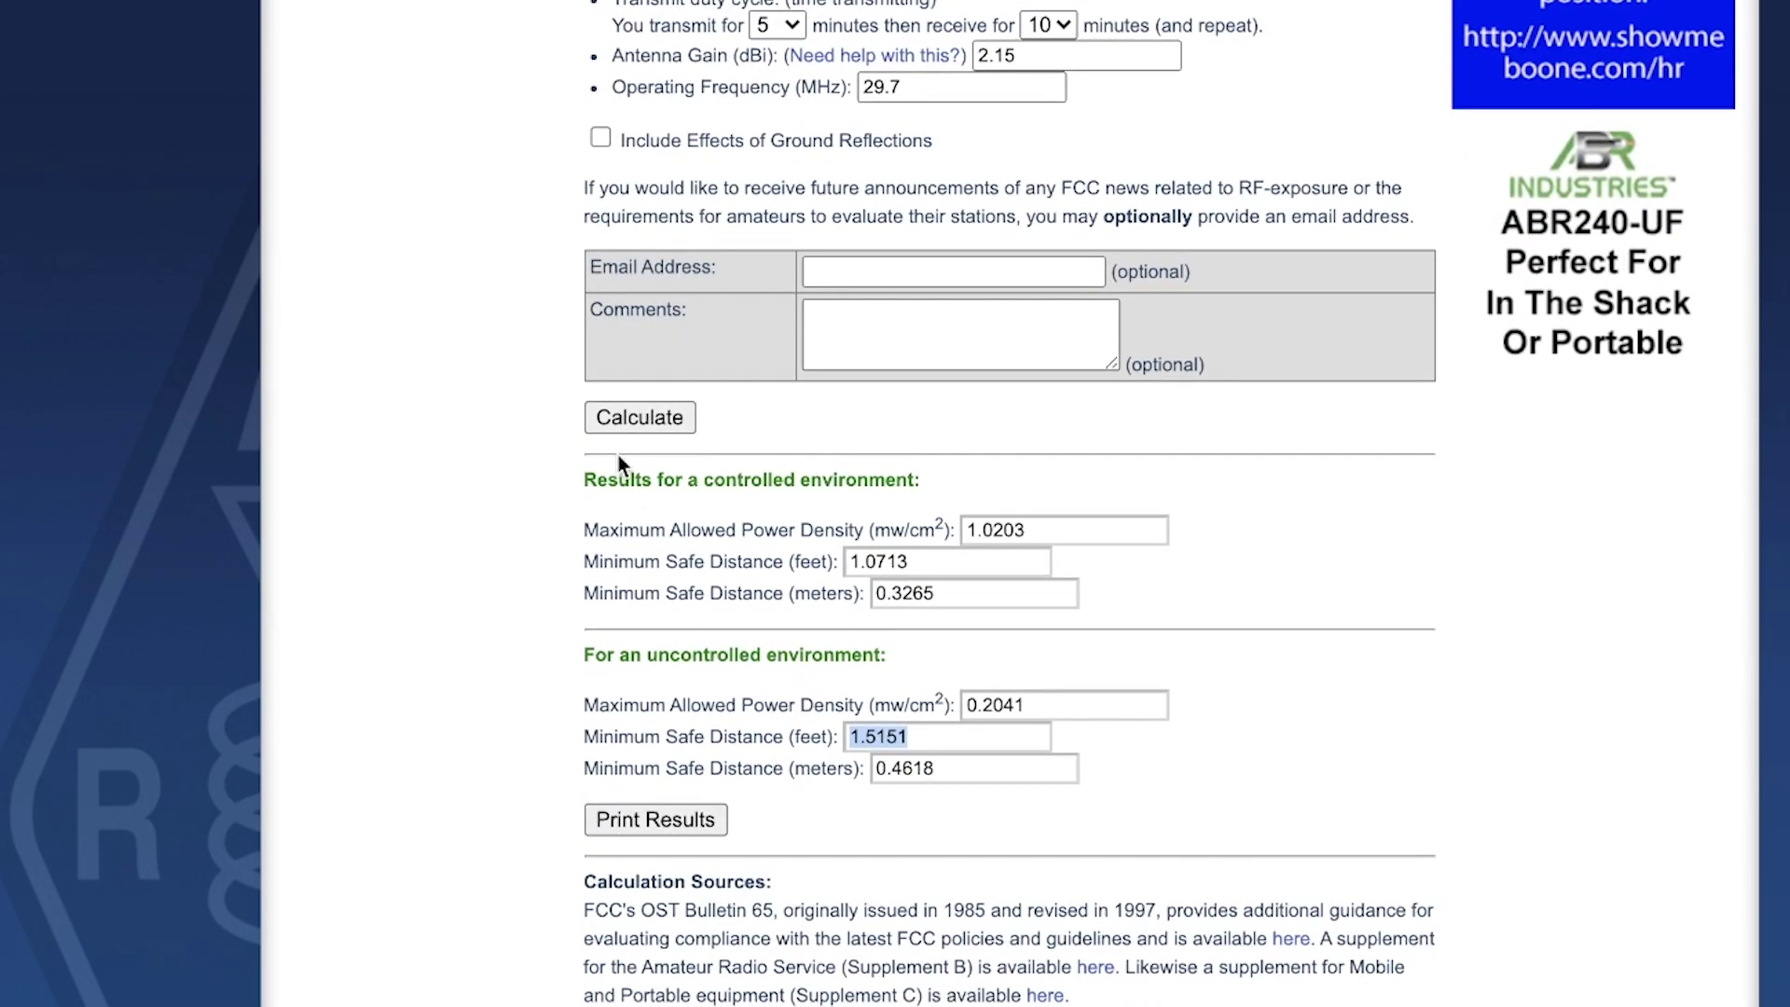
left_click(687, 822)
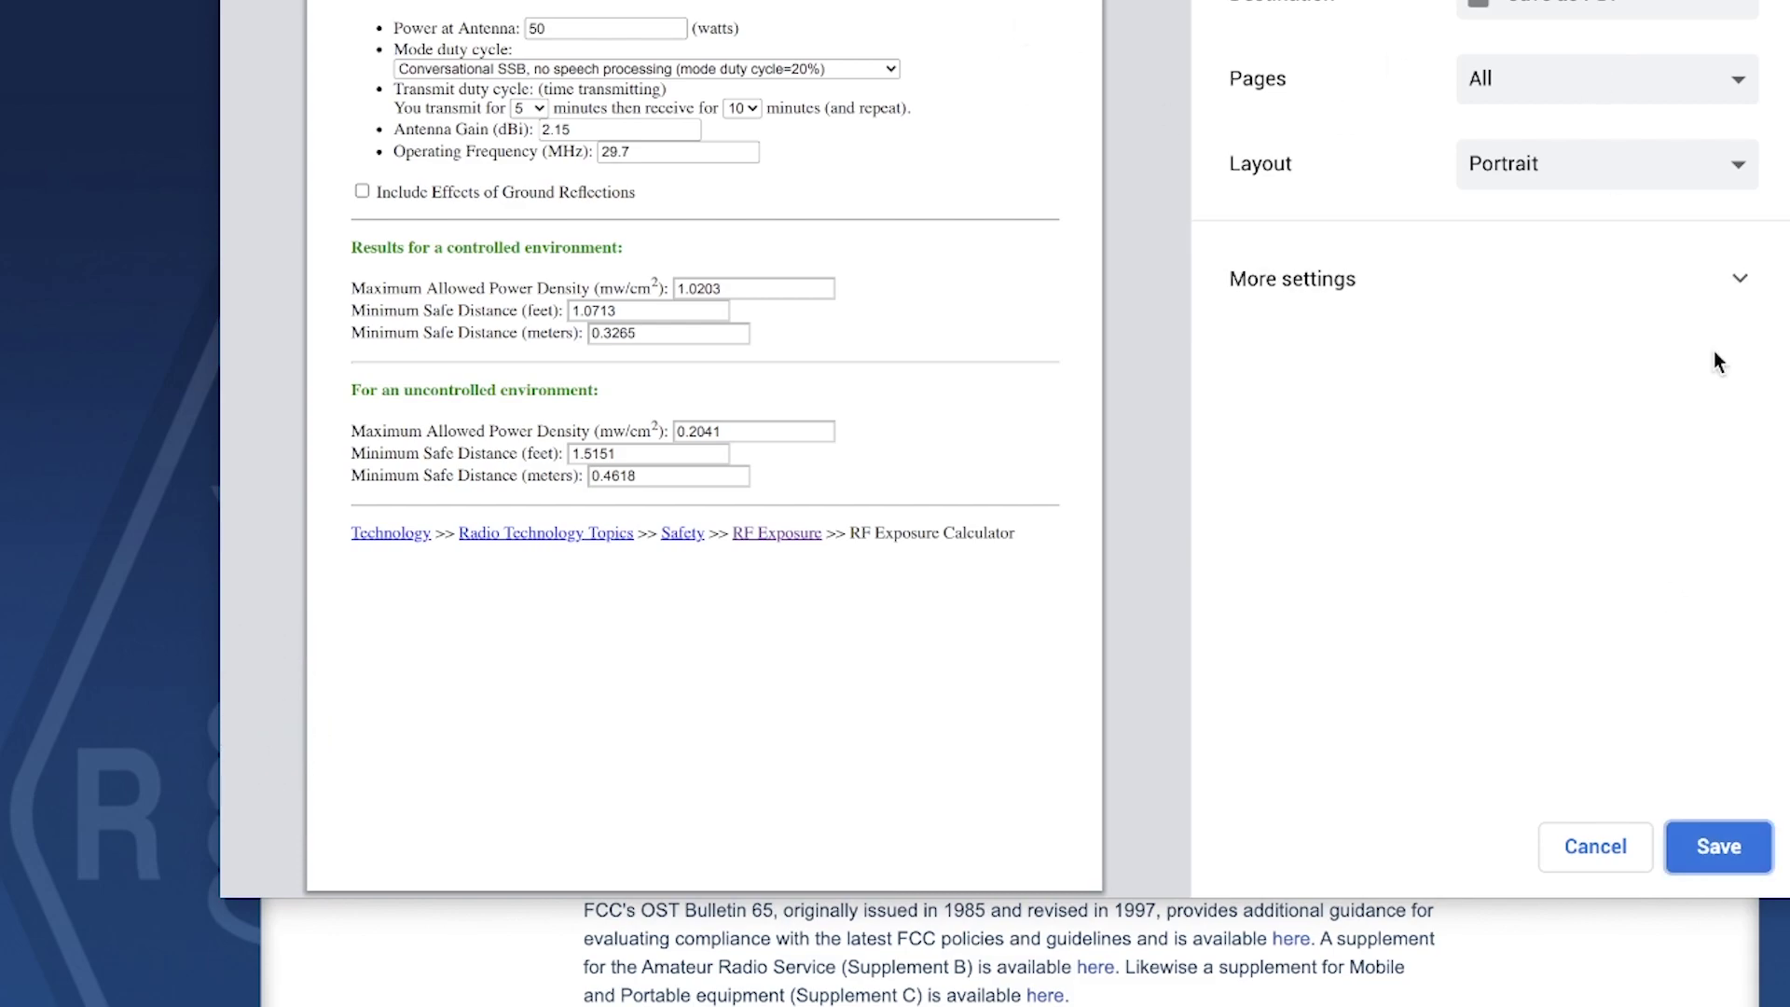
left_click(1618, 859)
scroll(1620, 857, "down", 5)
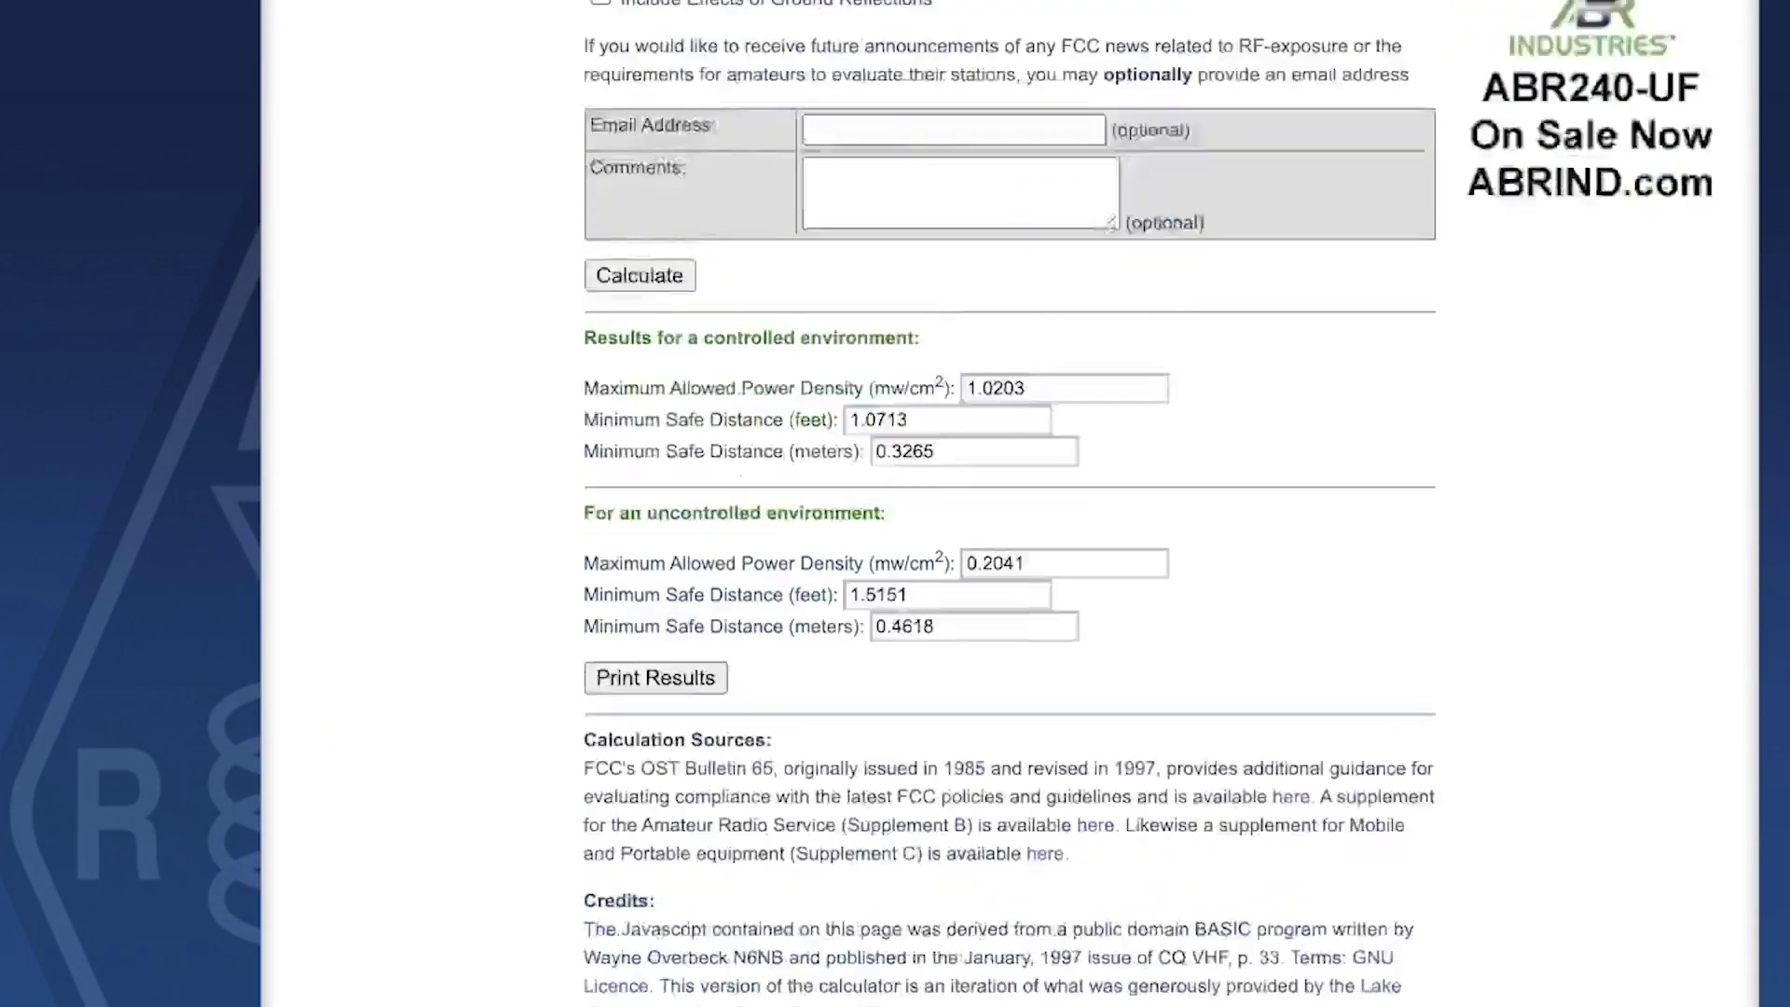
scroll(1010, 504, "up", 15)
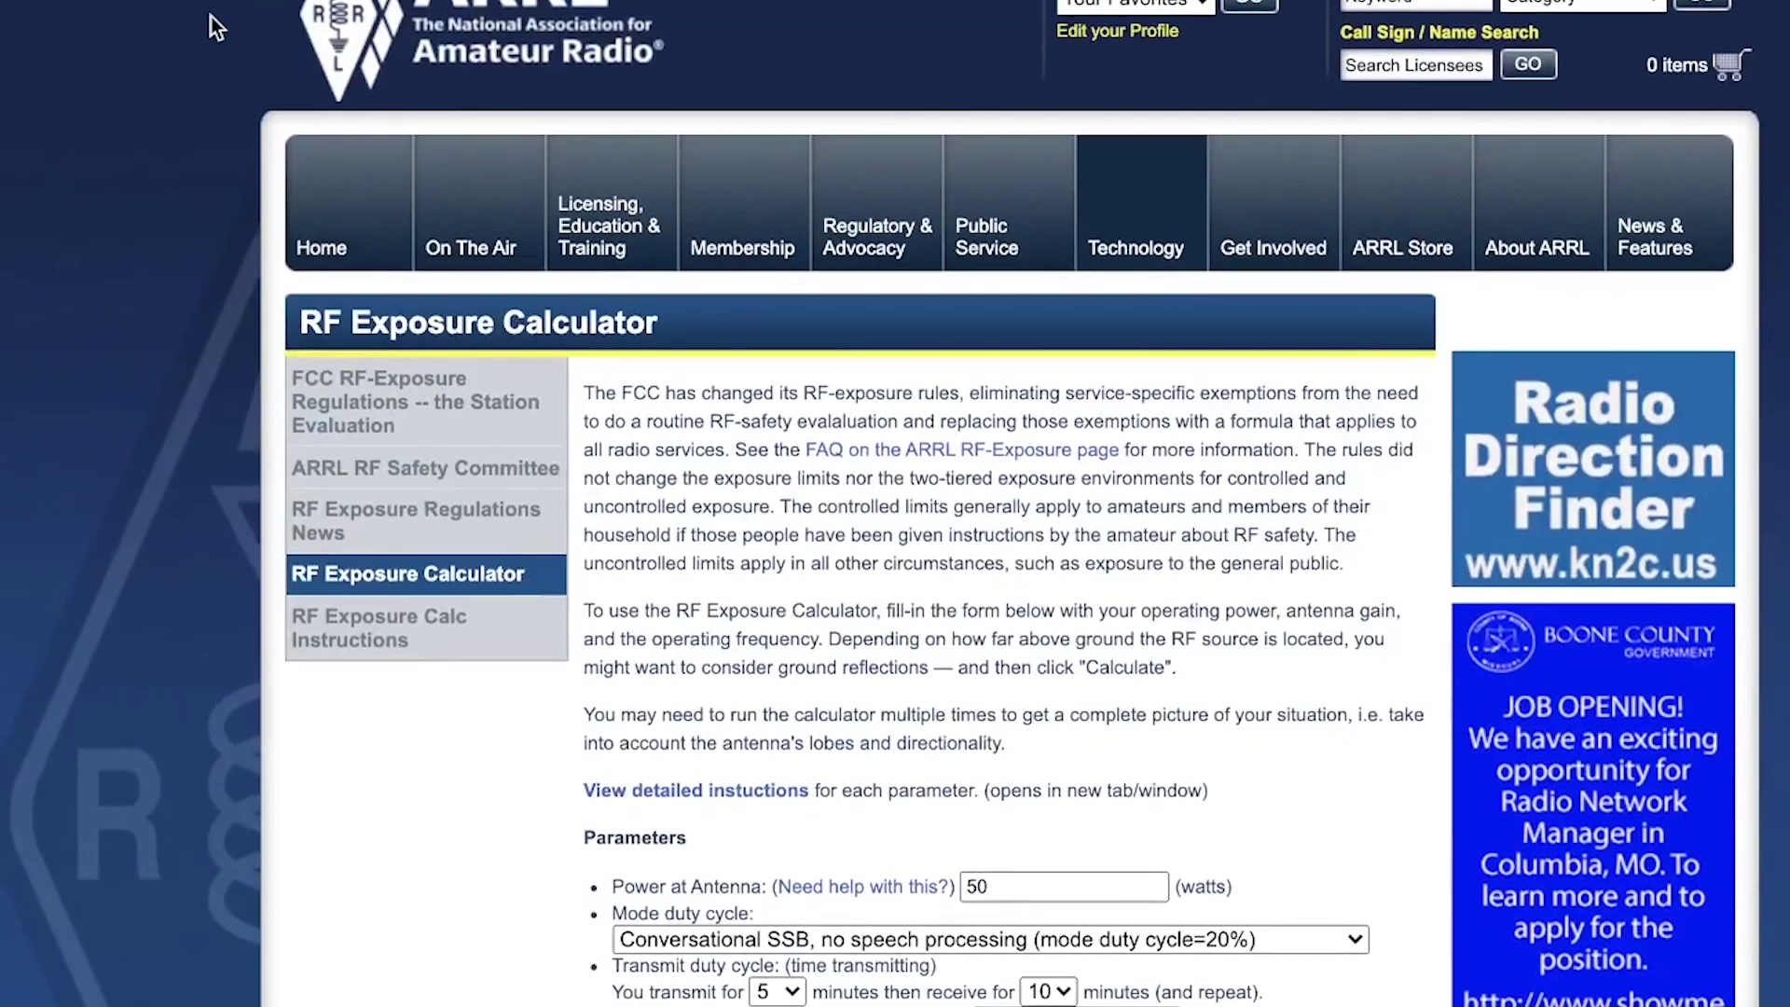